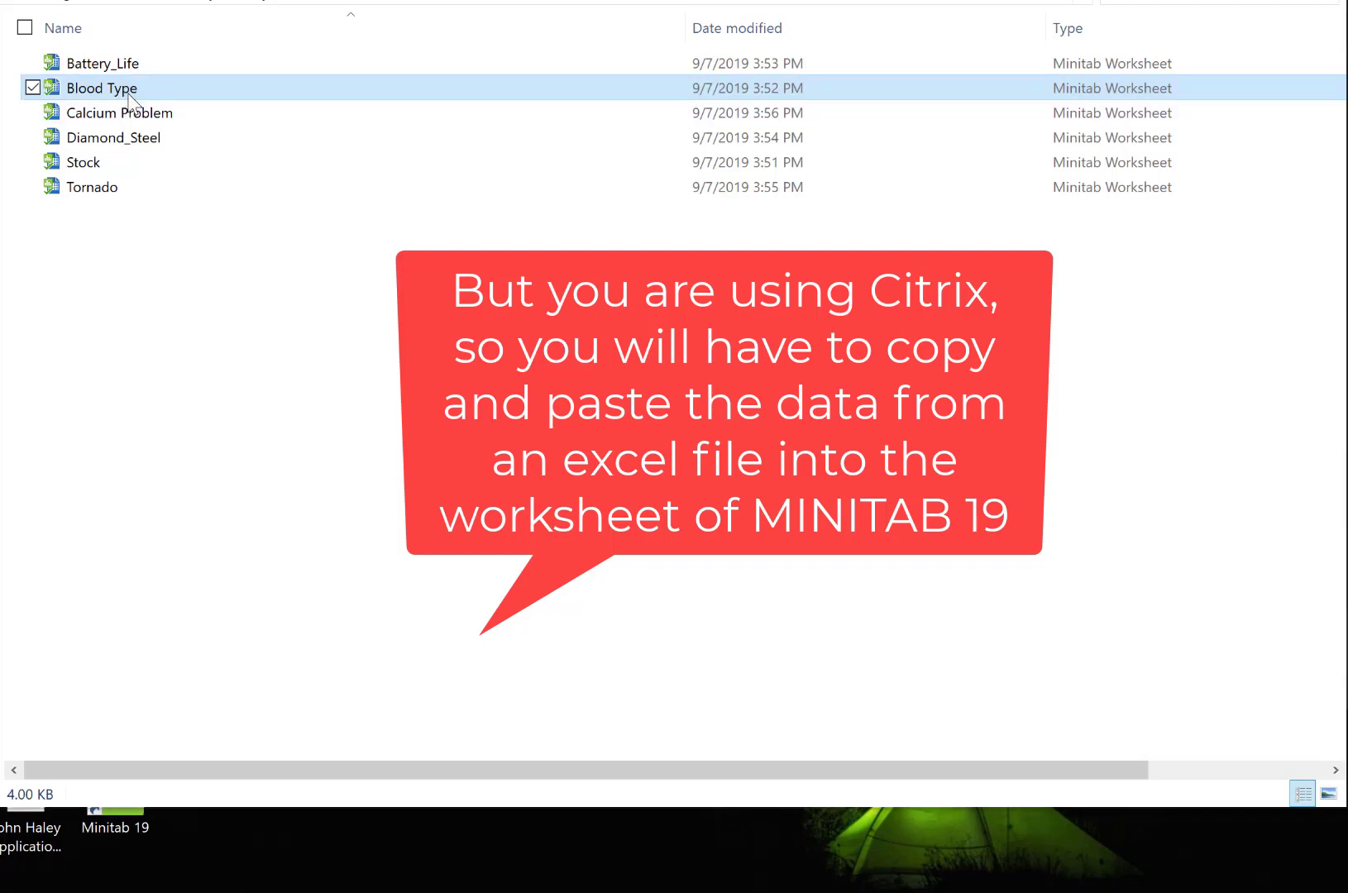
Step: Open the Blood Type worksheet from the folder of Minitab files
{"action": "double_click", "coordinate": [130, 100]}
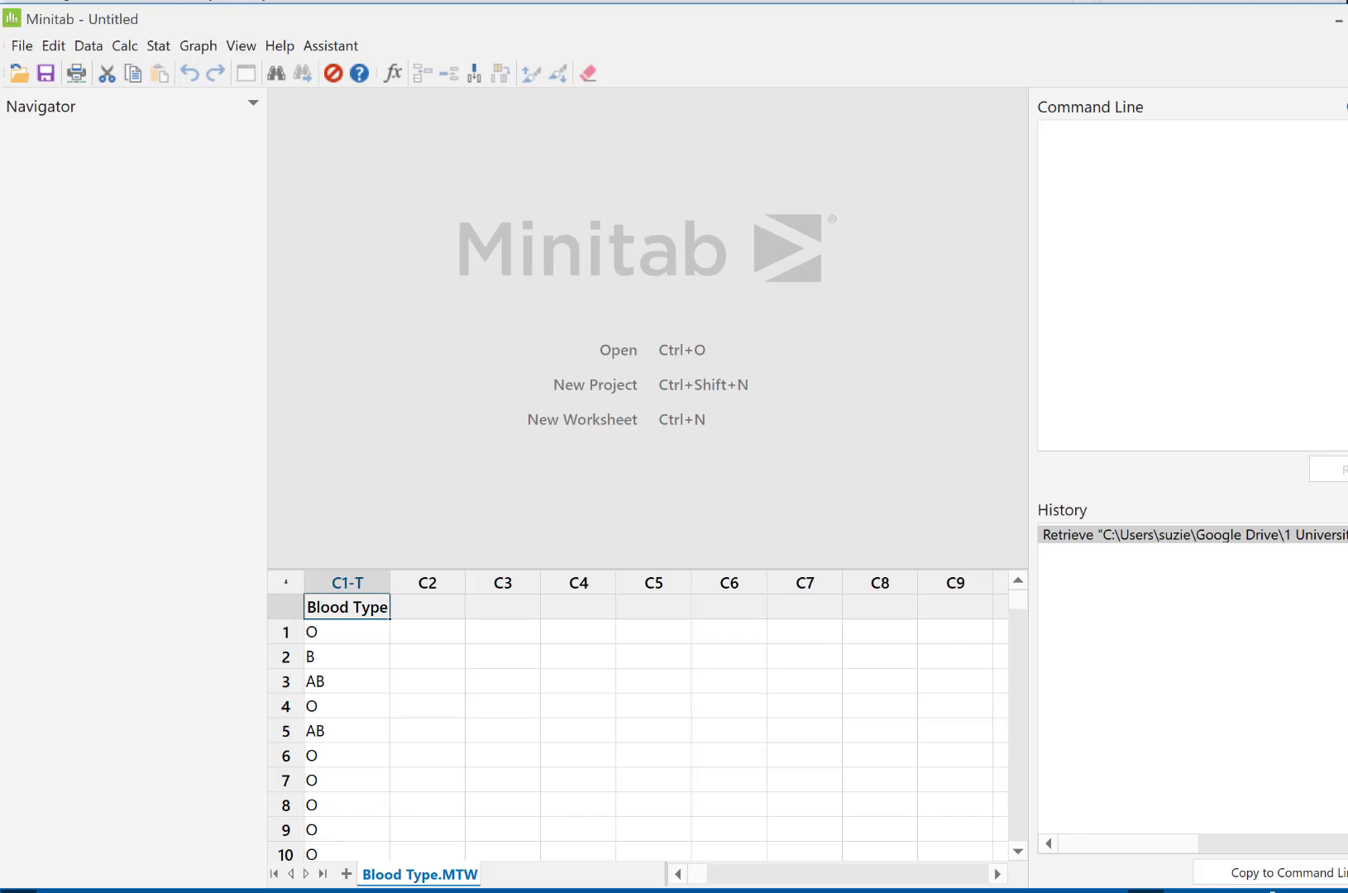
{"action": "mouse_move", "coordinate": [1006, 890]}
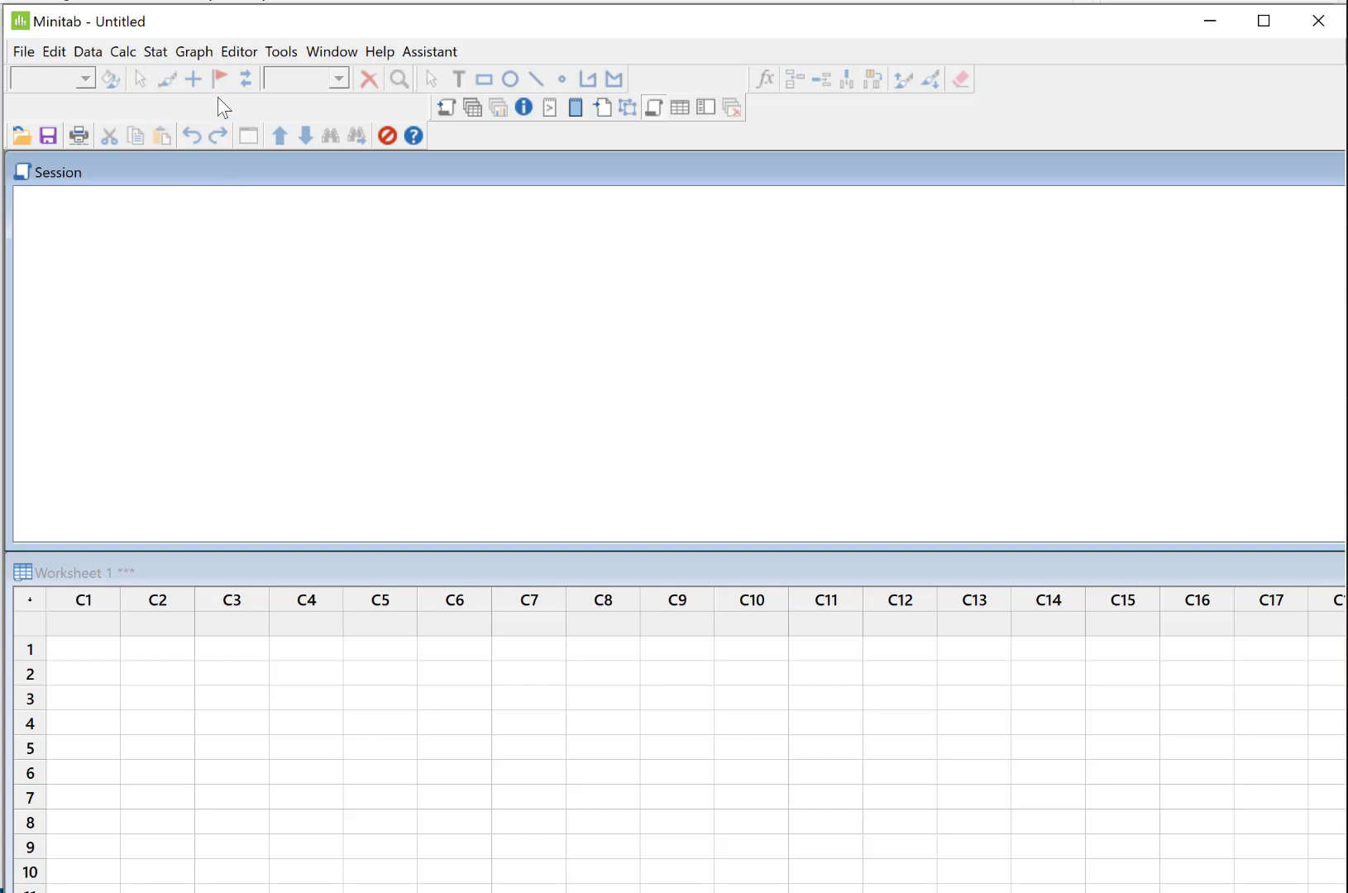
Step: Show the command line in the Session window of the empty Minitab project
{"action": "left_click", "coordinate": [238, 51]}
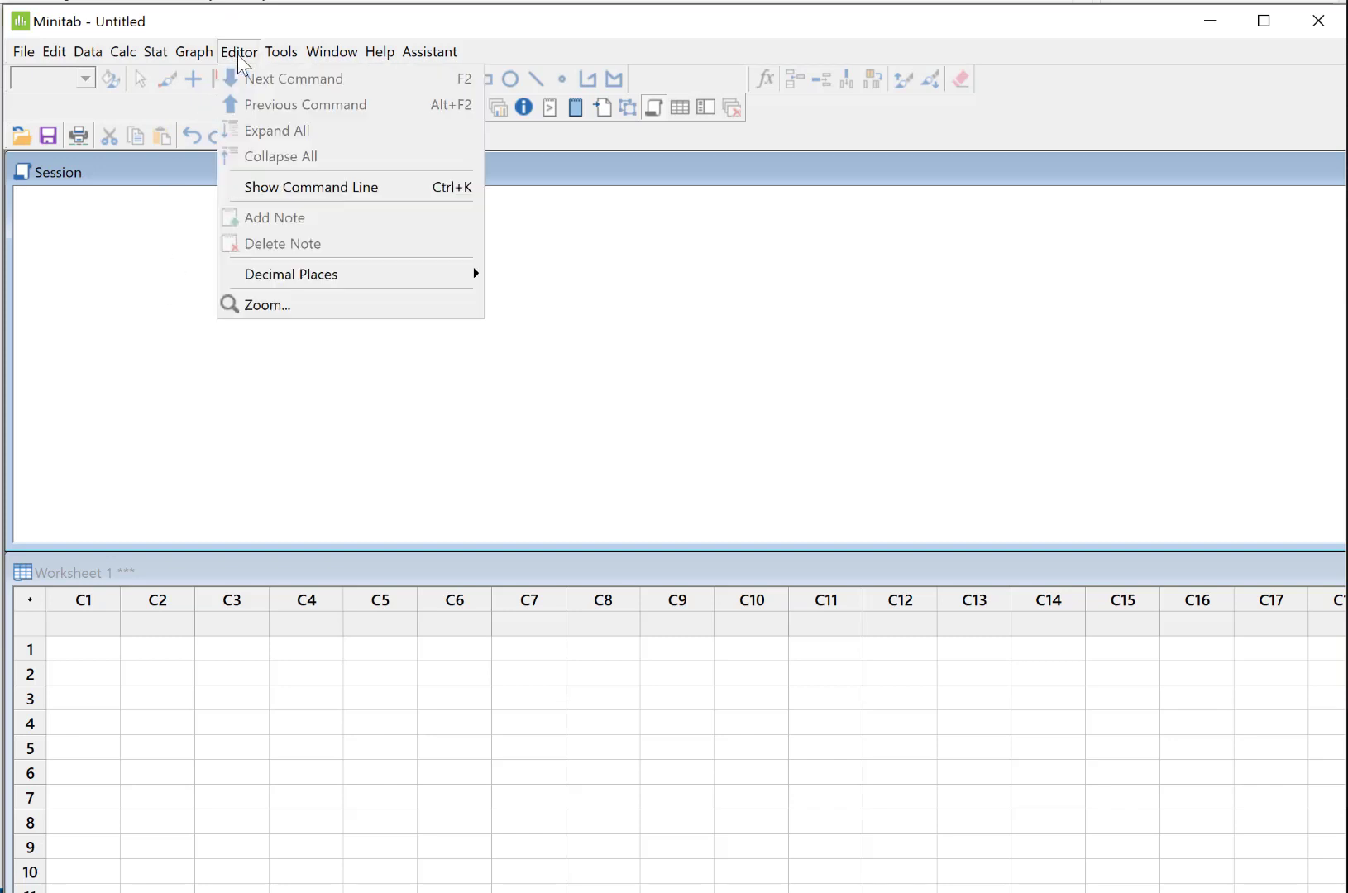
{"action": "left_click", "coordinate": [285, 189]}
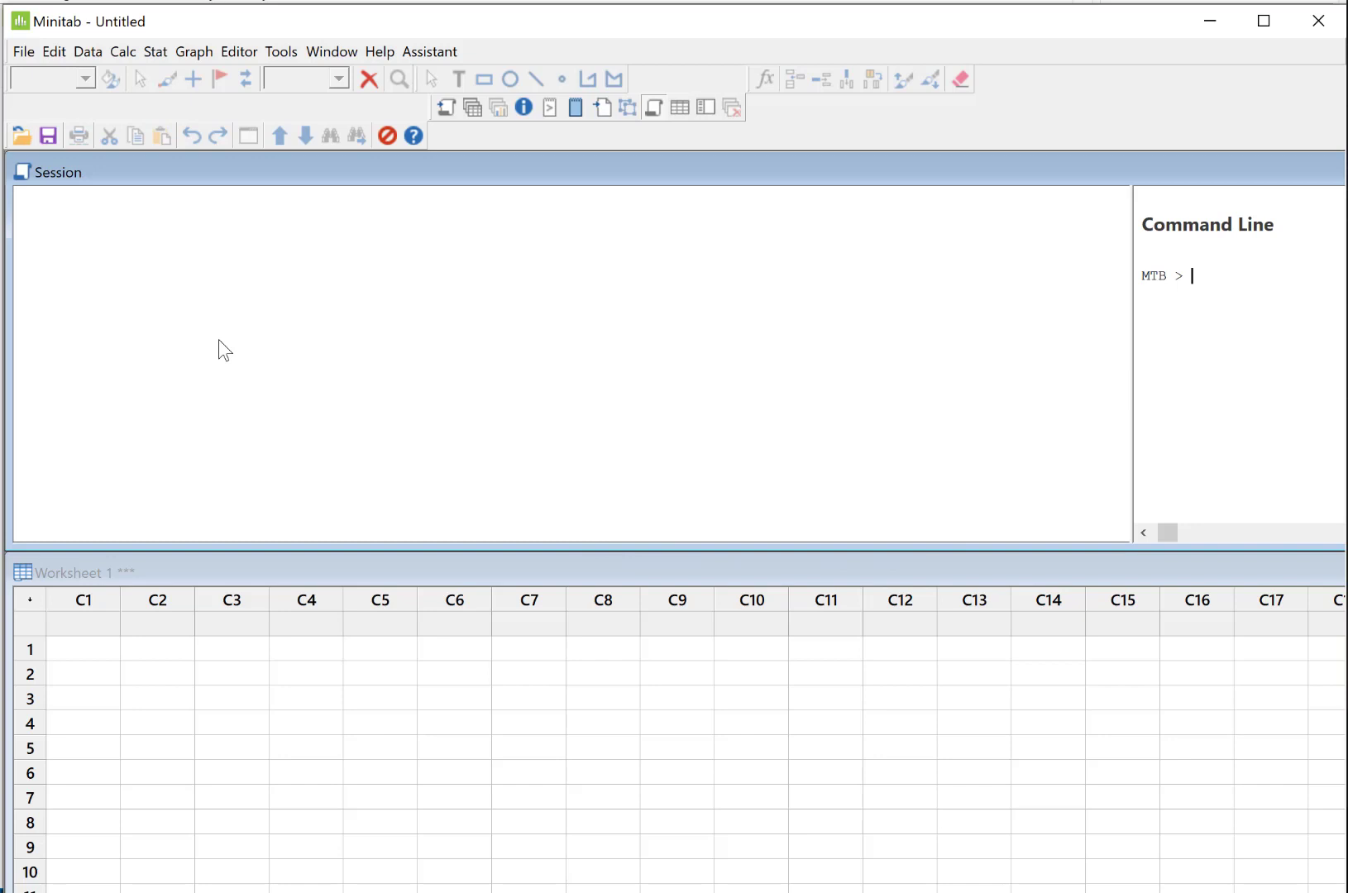
Step: Compare the Editor commands offered for the worksheet and for the Session window, and close the empty project window
{"action": "left_click", "coordinate": [160, 697]}
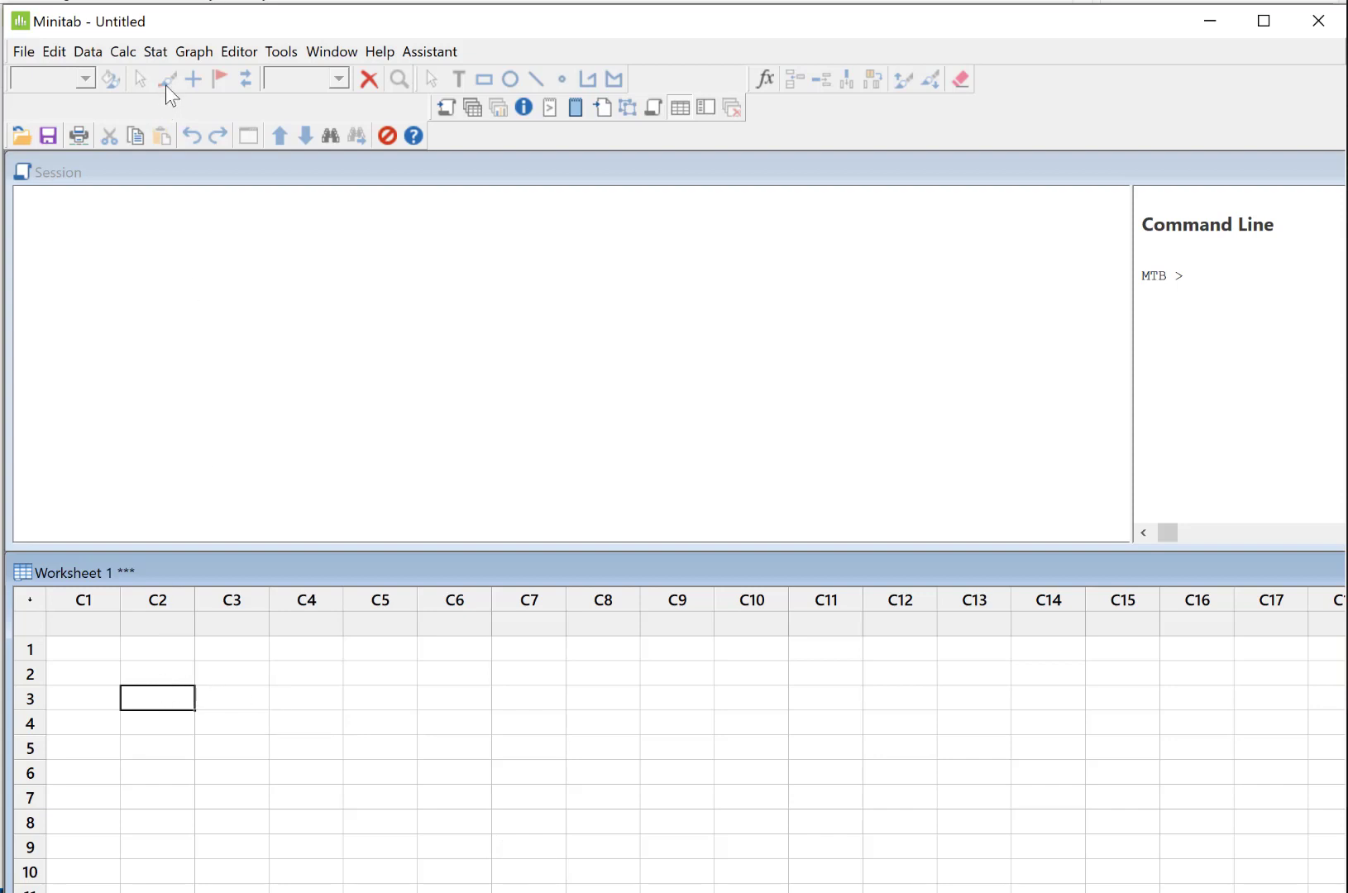
{"action": "left_click", "coordinate": [239, 52]}
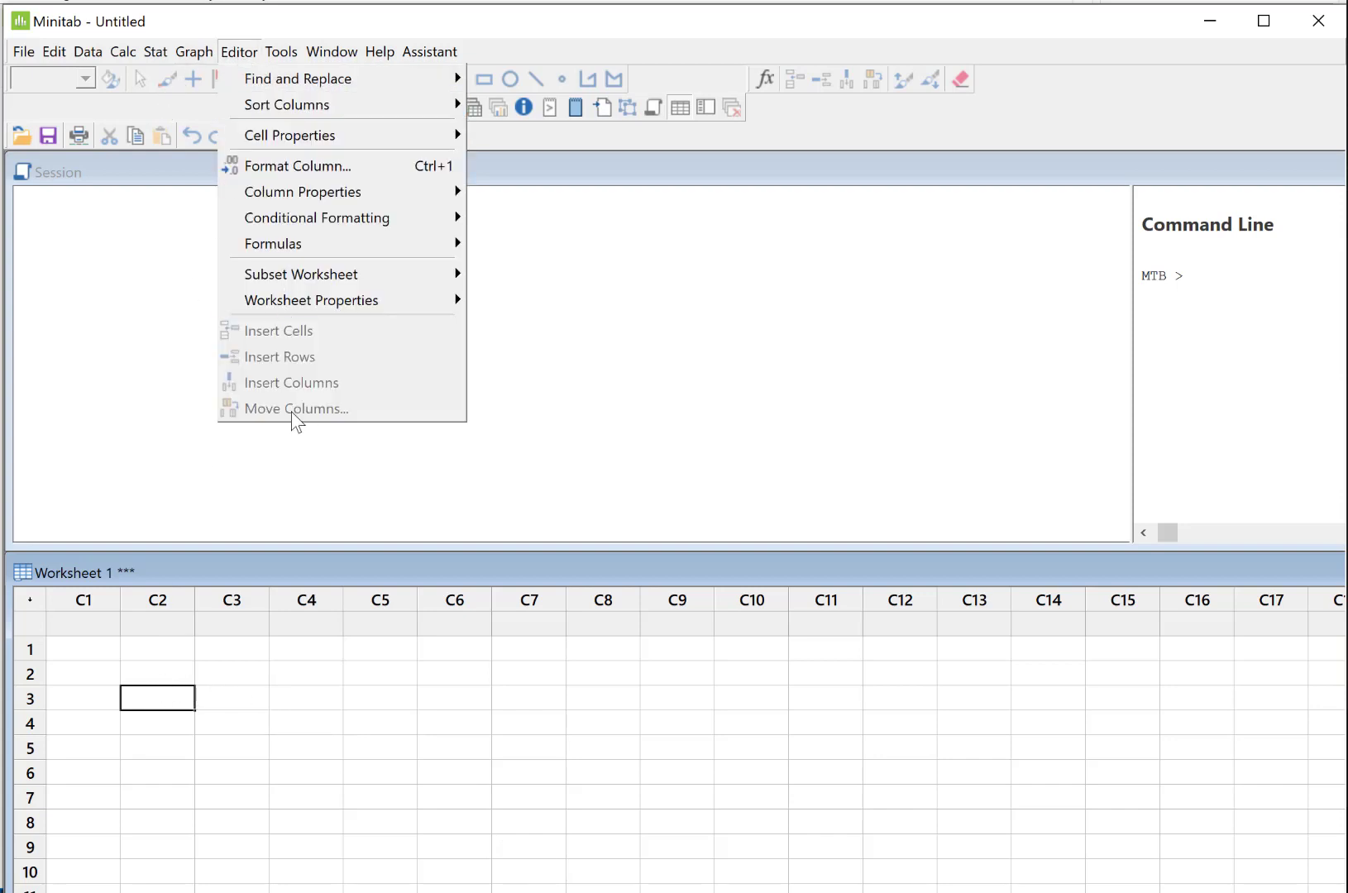
{"action": "left_click", "coordinate": [116, 286]}
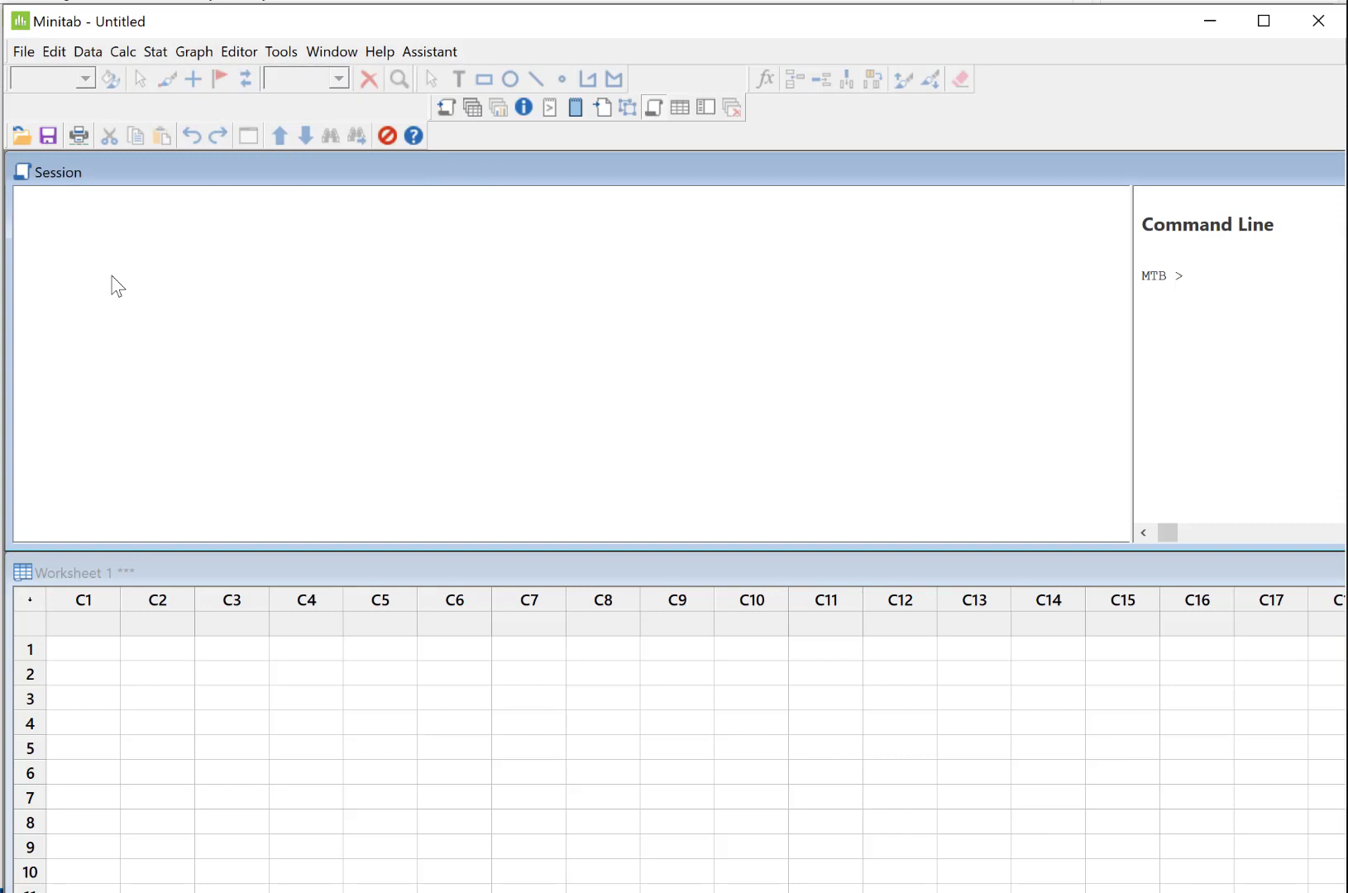
{"action": "left_click", "coordinate": [195, 51]}
{"action": "left_click", "coordinate": [196, 52]}
{"action": "left_click", "coordinate": [232, 54]}
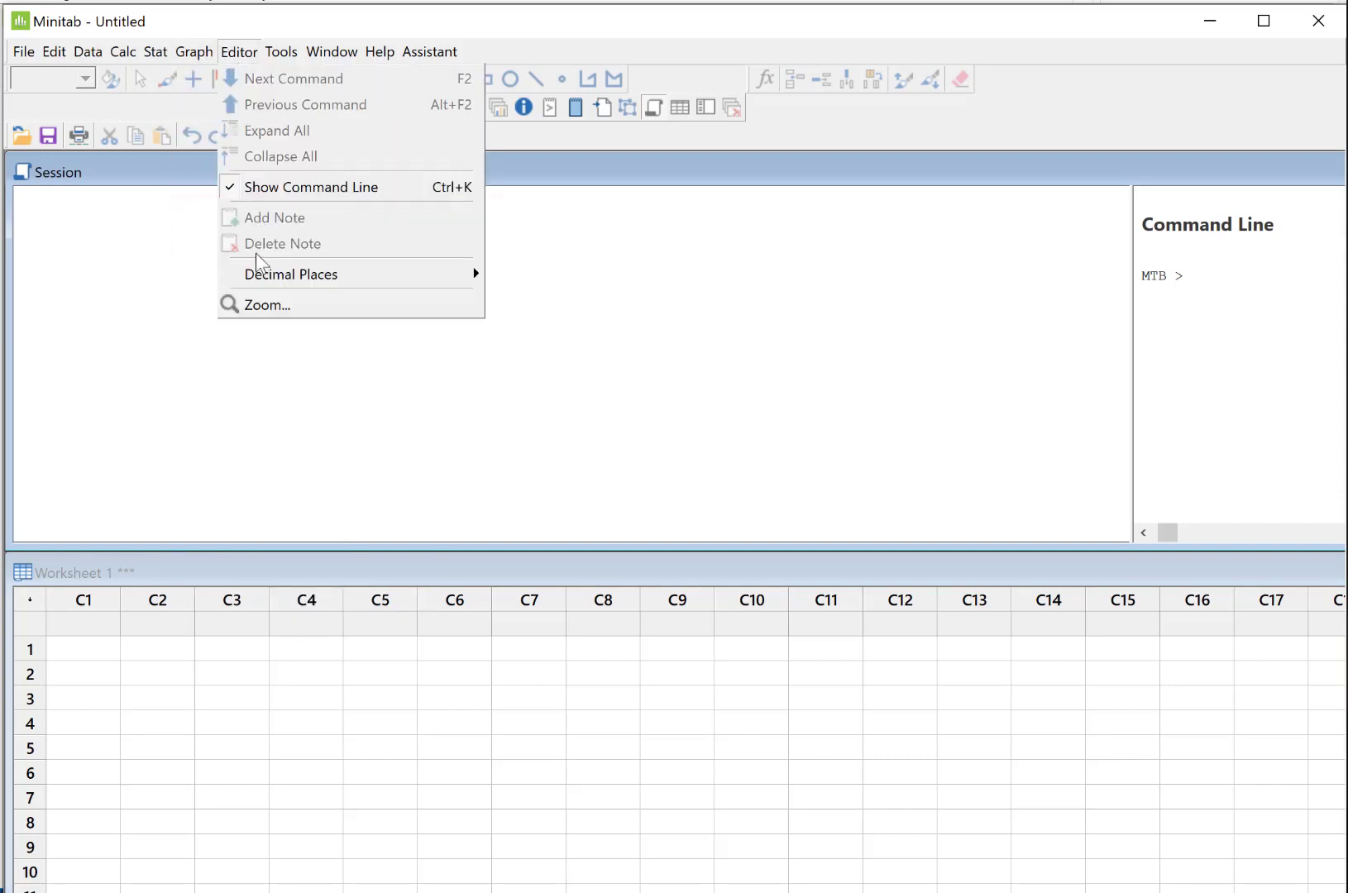
{"action": "key", "text": "Right"}
{"action": "key", "text": "Right"}
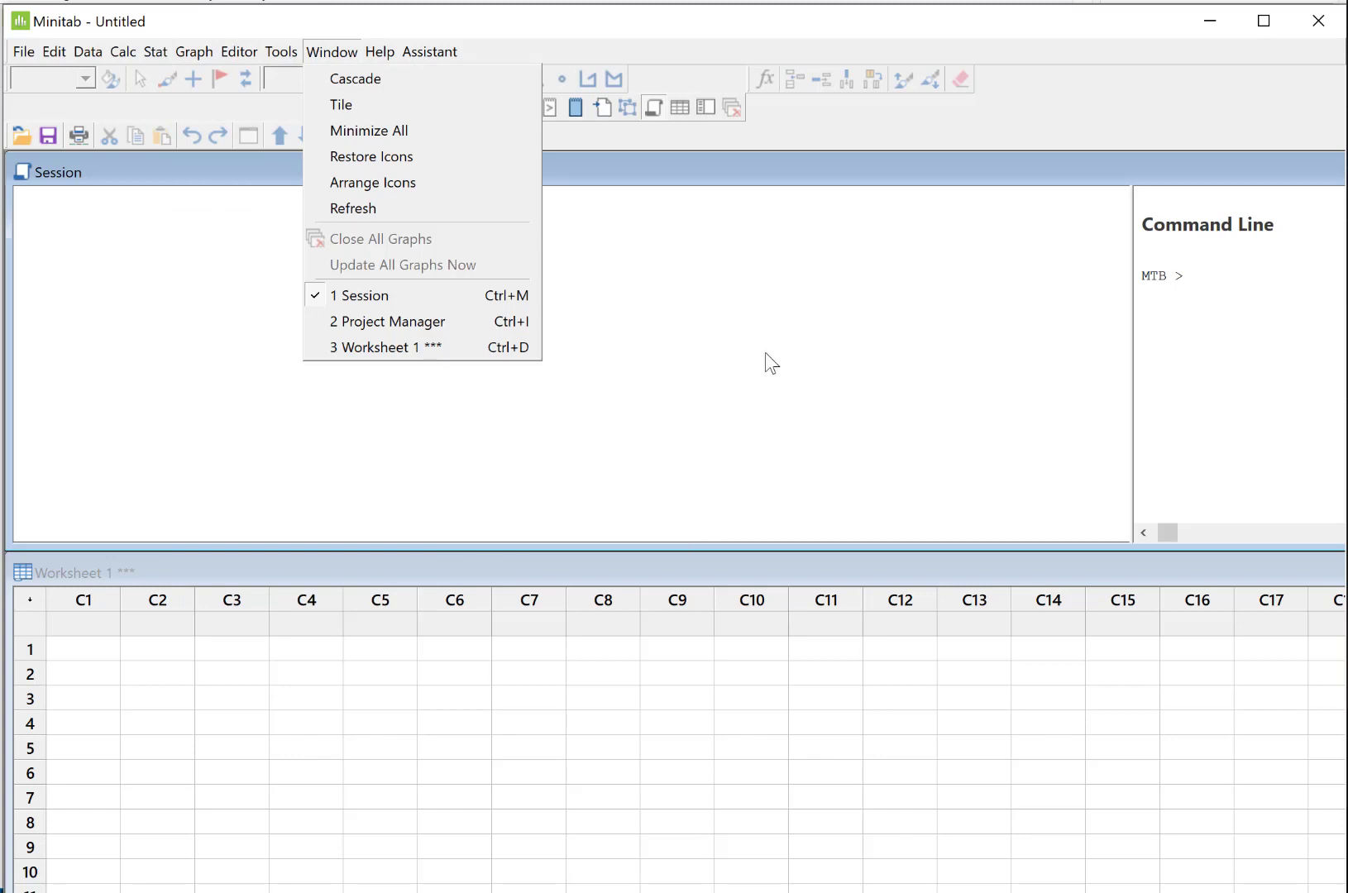
{"action": "left_click", "coordinate": [944, 775]}
{"action": "left_click", "coordinate": [944, 774]}
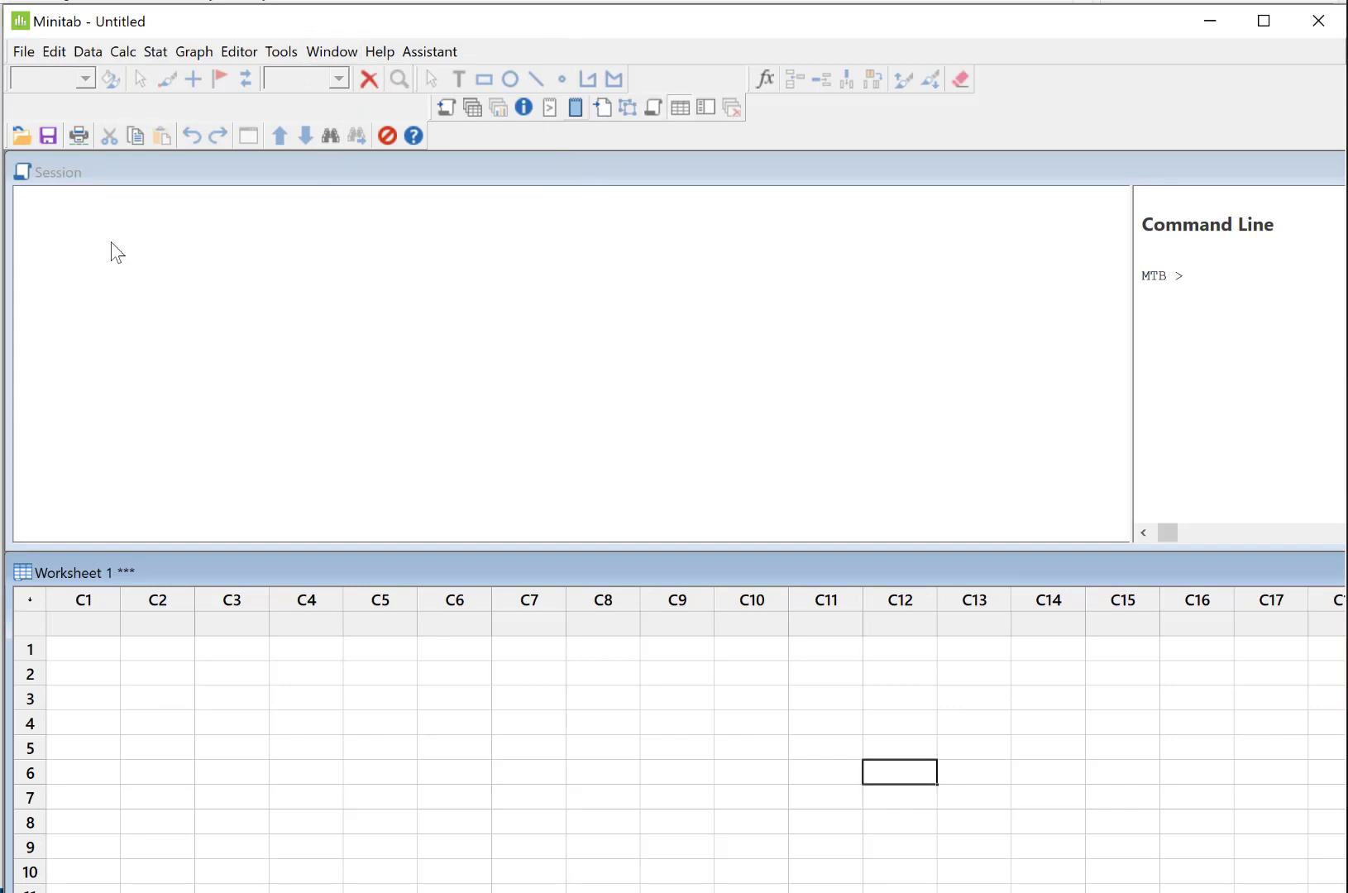
{"action": "left_click", "coordinate": [1318, 21]}
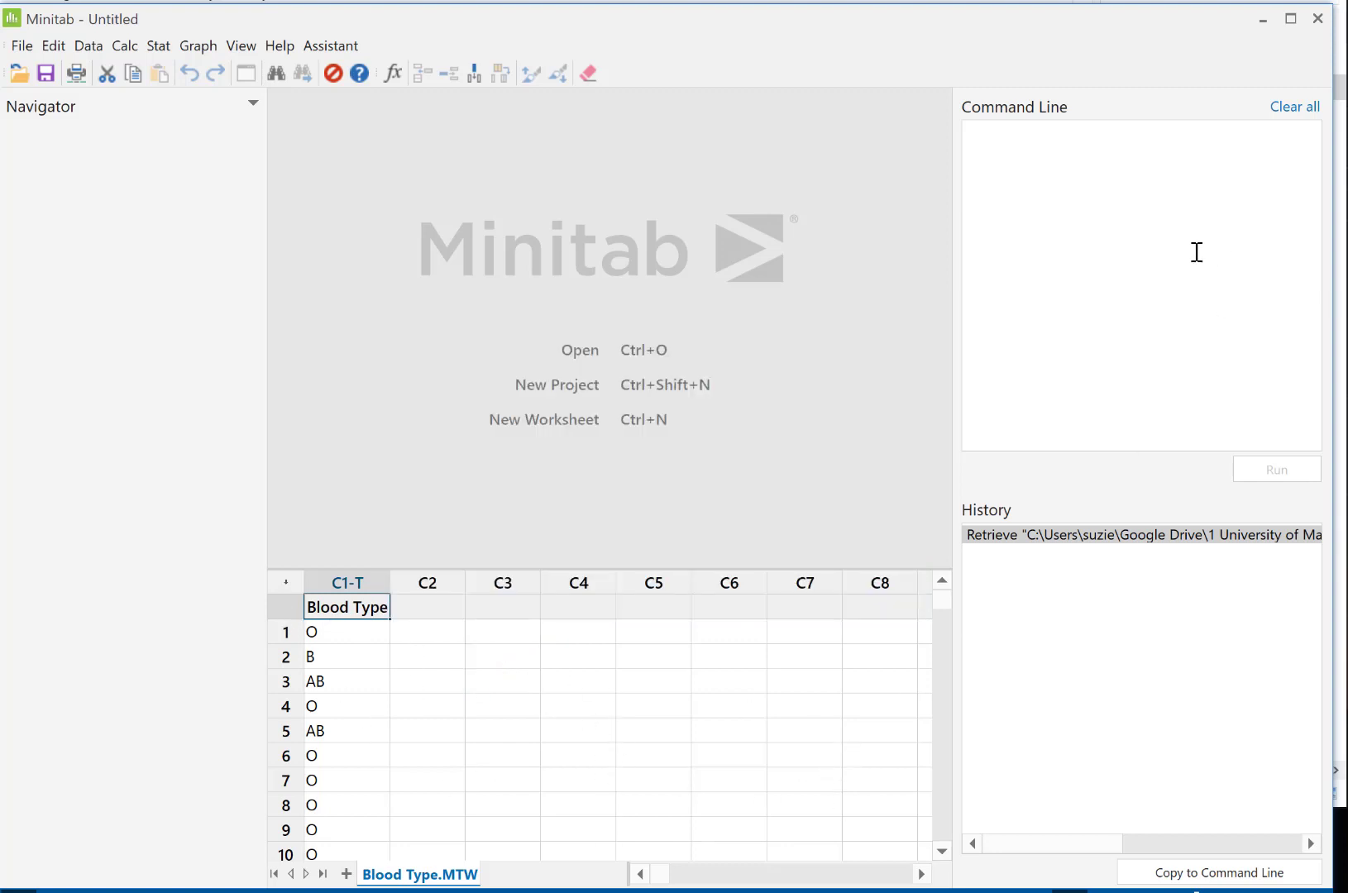
Step: Start a pie chart that charts counts of unique values
{"action": "left_click", "coordinate": [1076, 176]}
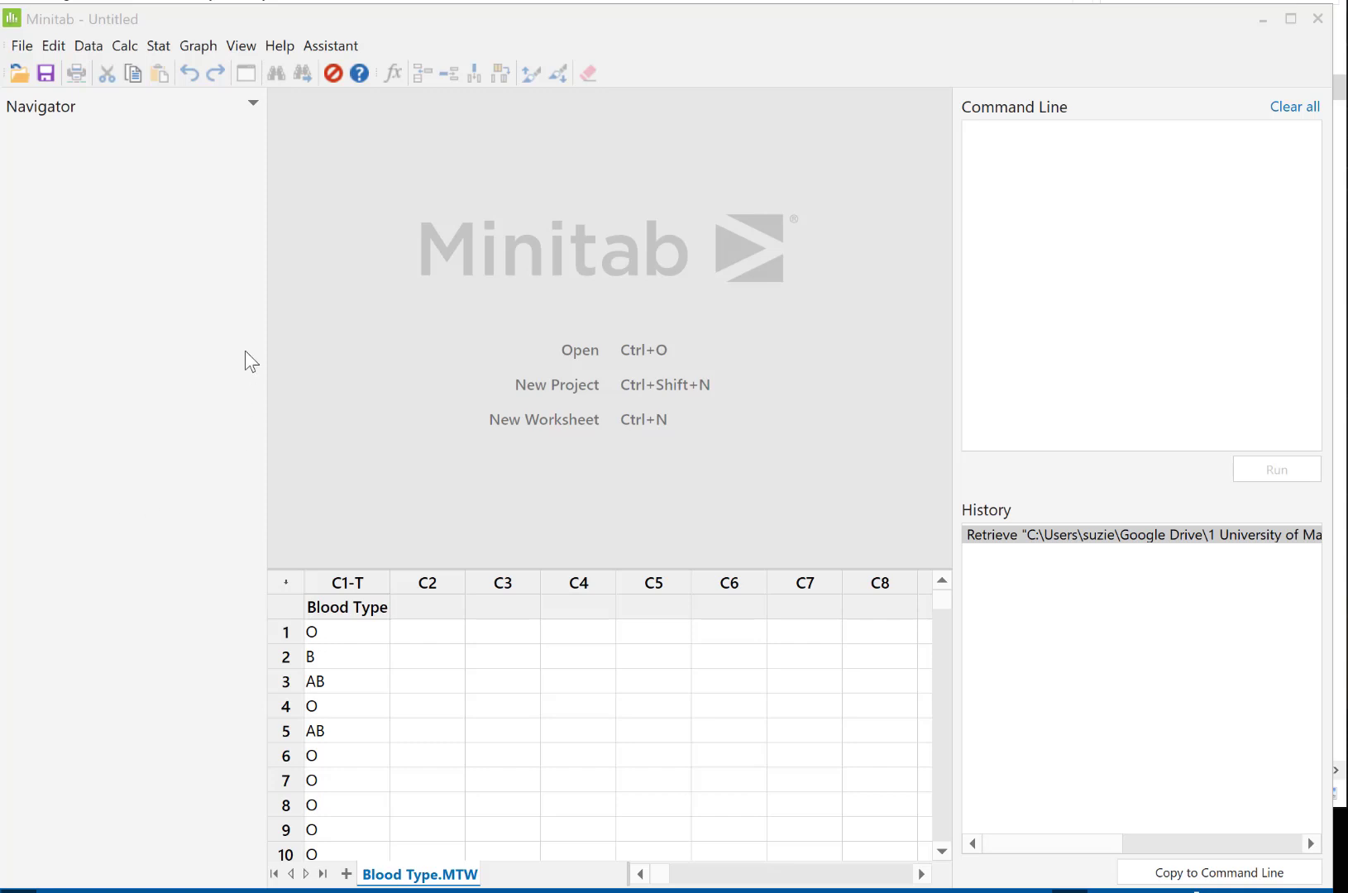
{"action": "left_click", "coordinate": [204, 50]}
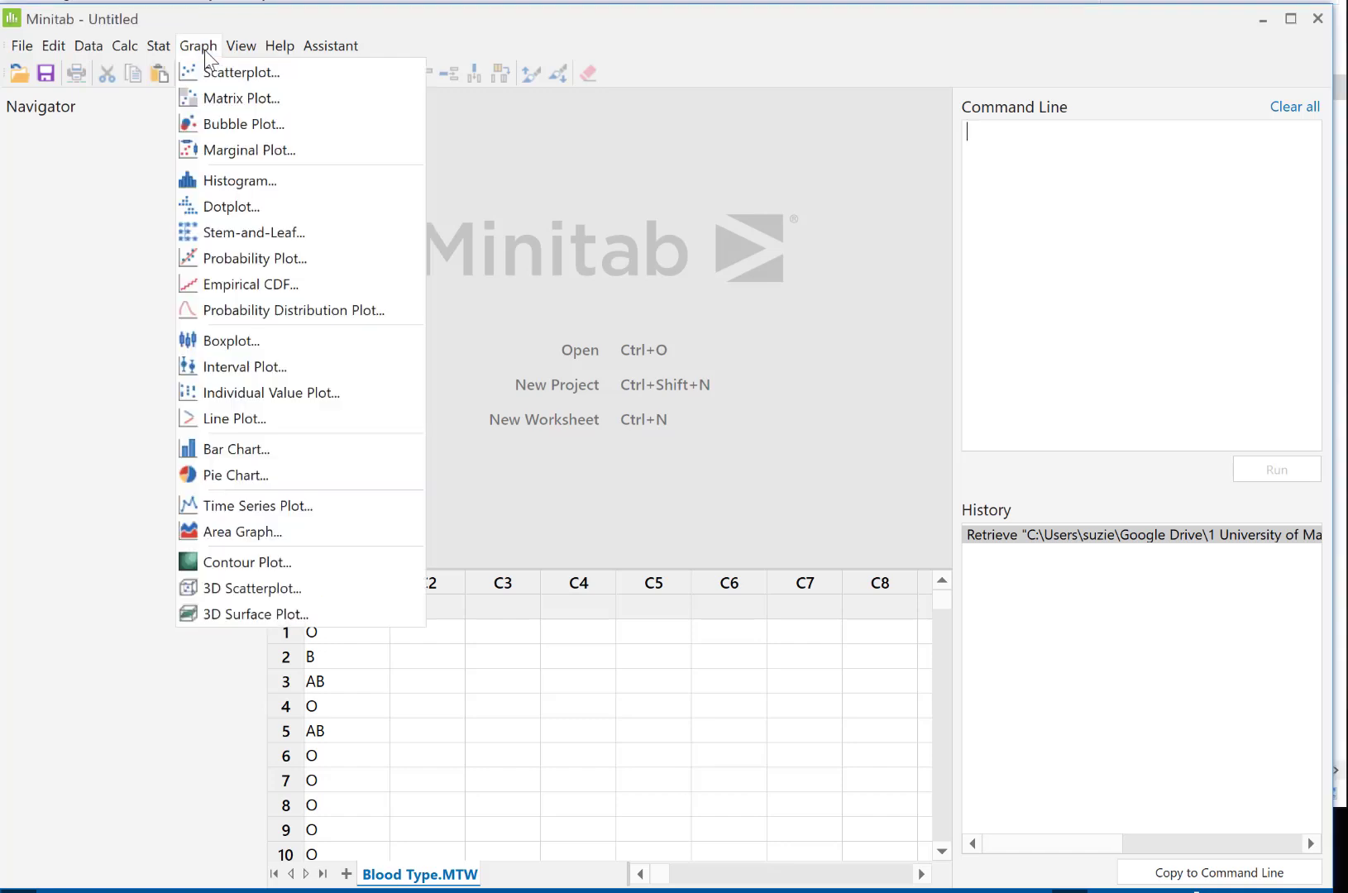
{"action": "left_click", "coordinate": [237, 479]}
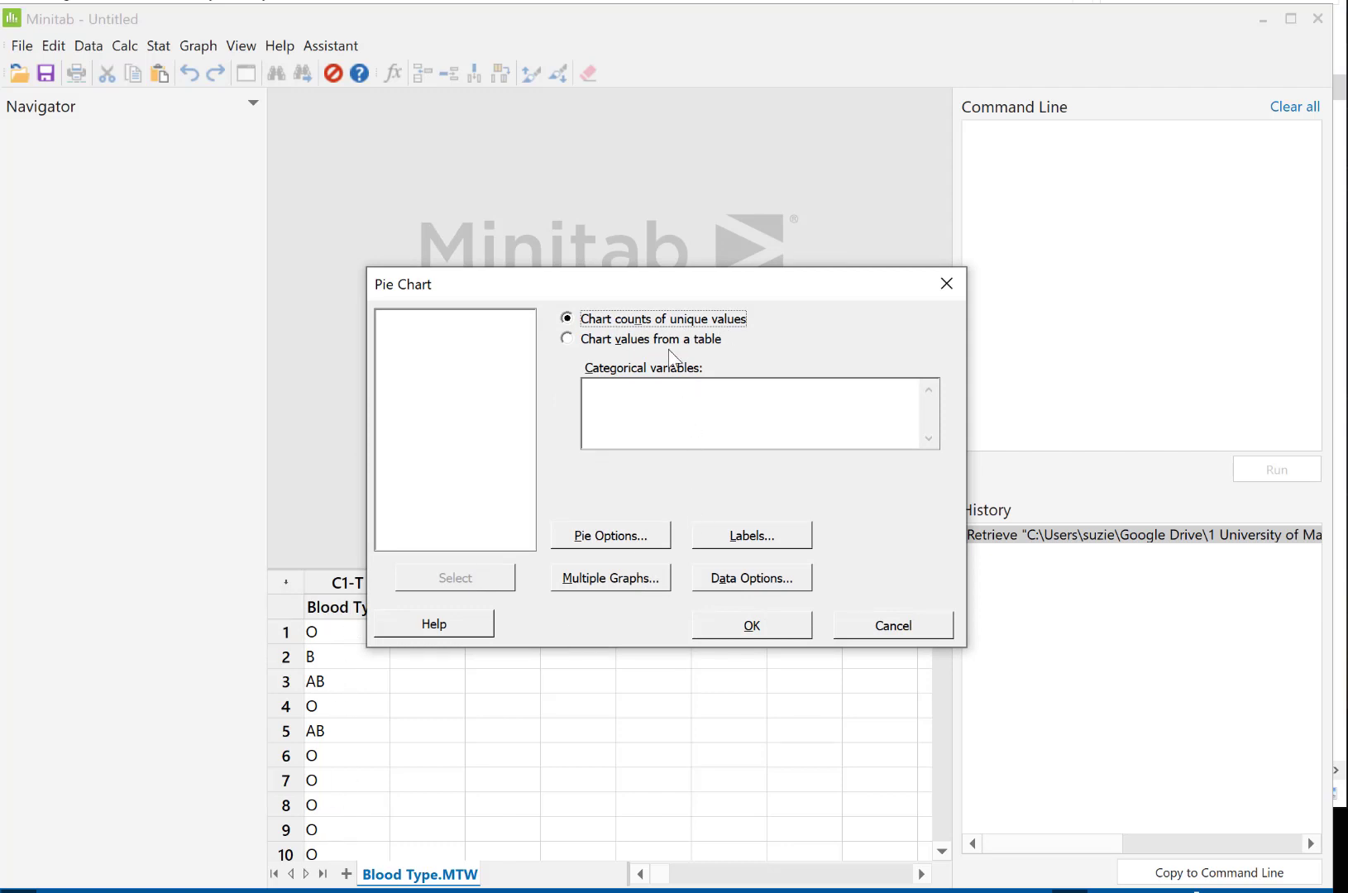
{"action": "left_click", "coordinate": [569, 339]}
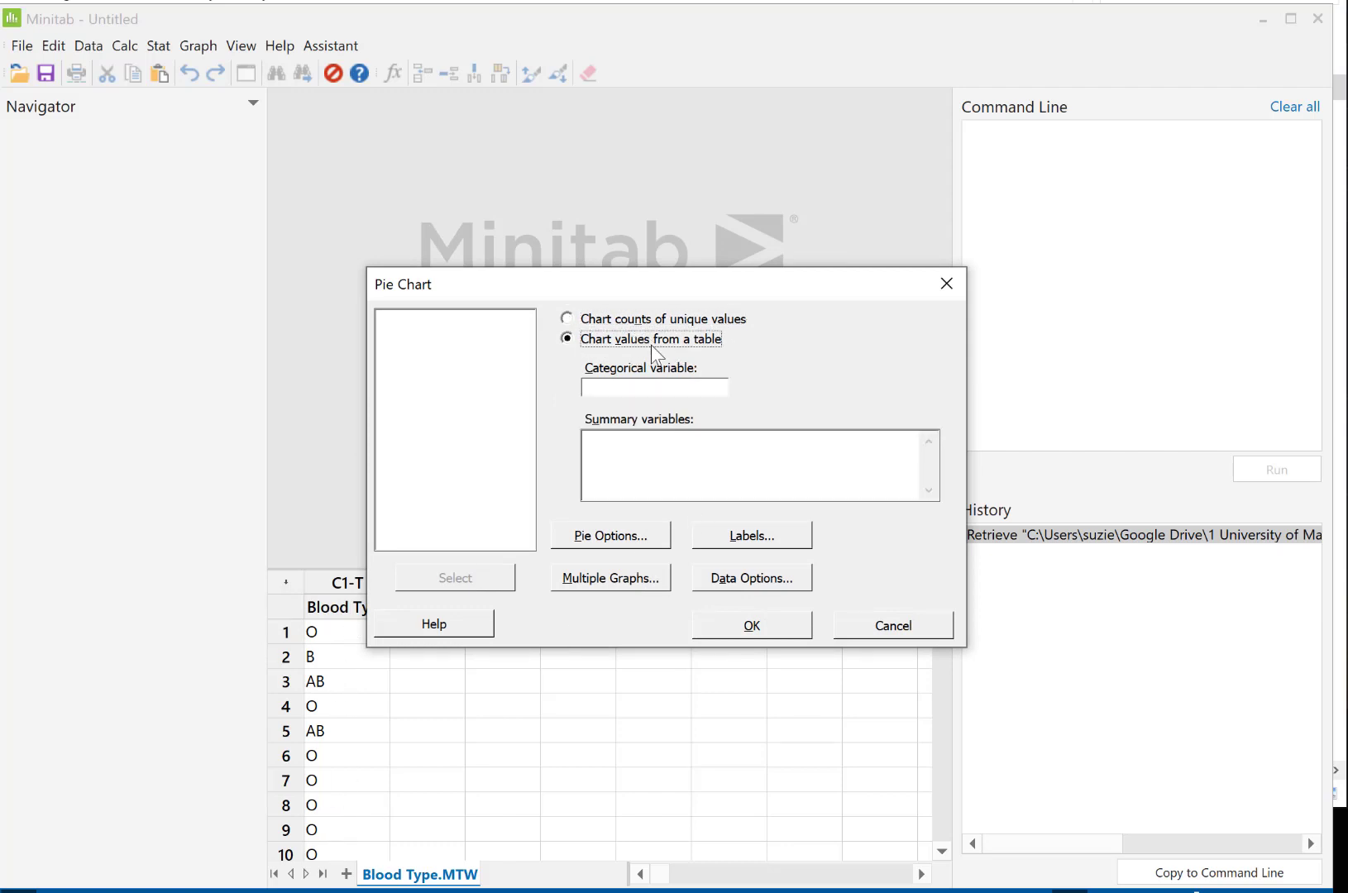
{"action": "left_click", "coordinate": [567, 319]}
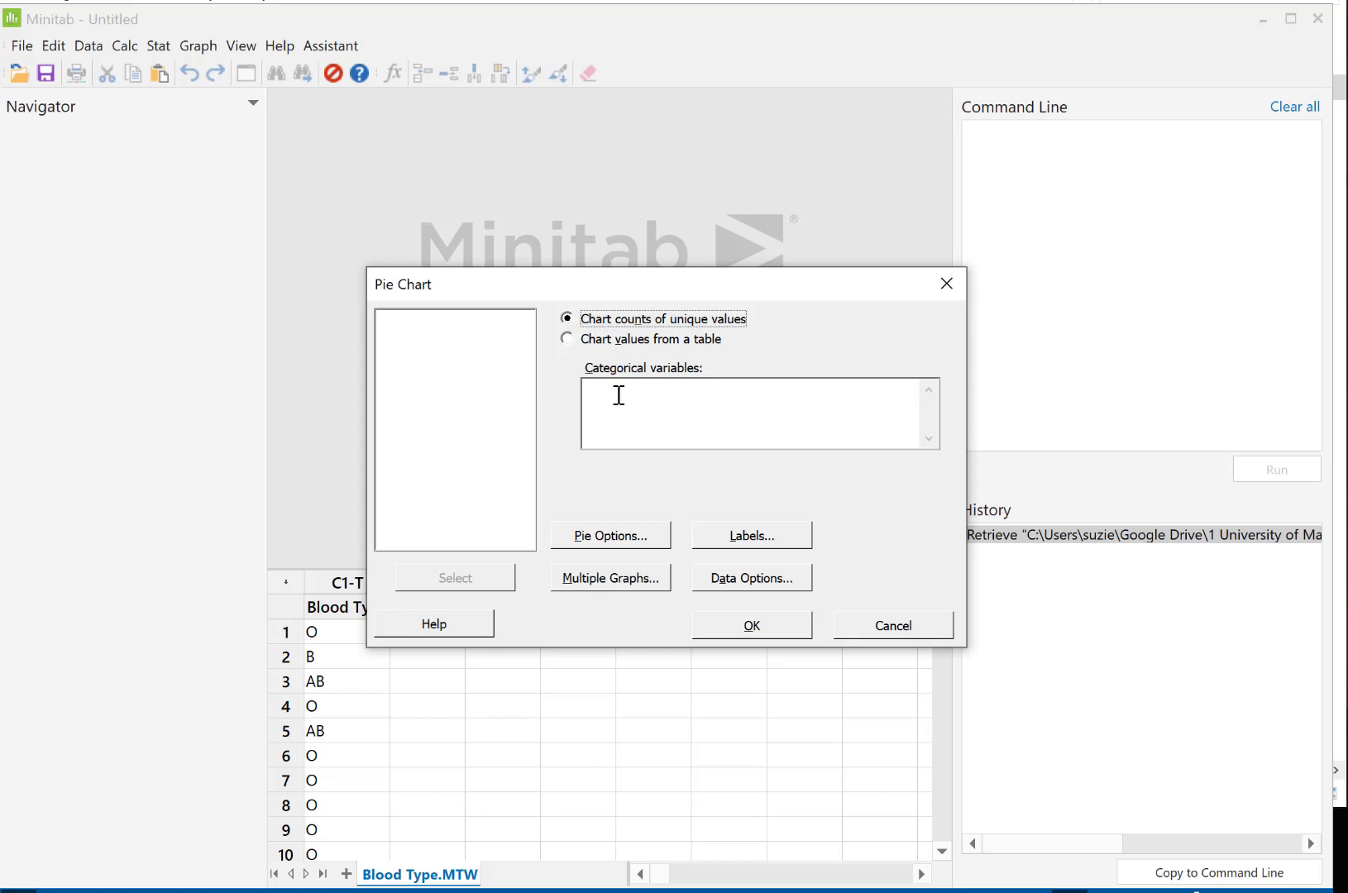
Step: Assign Blood Type as the categorical variable and create the pie chart
{"action": "left_click", "coordinate": [651, 413]}
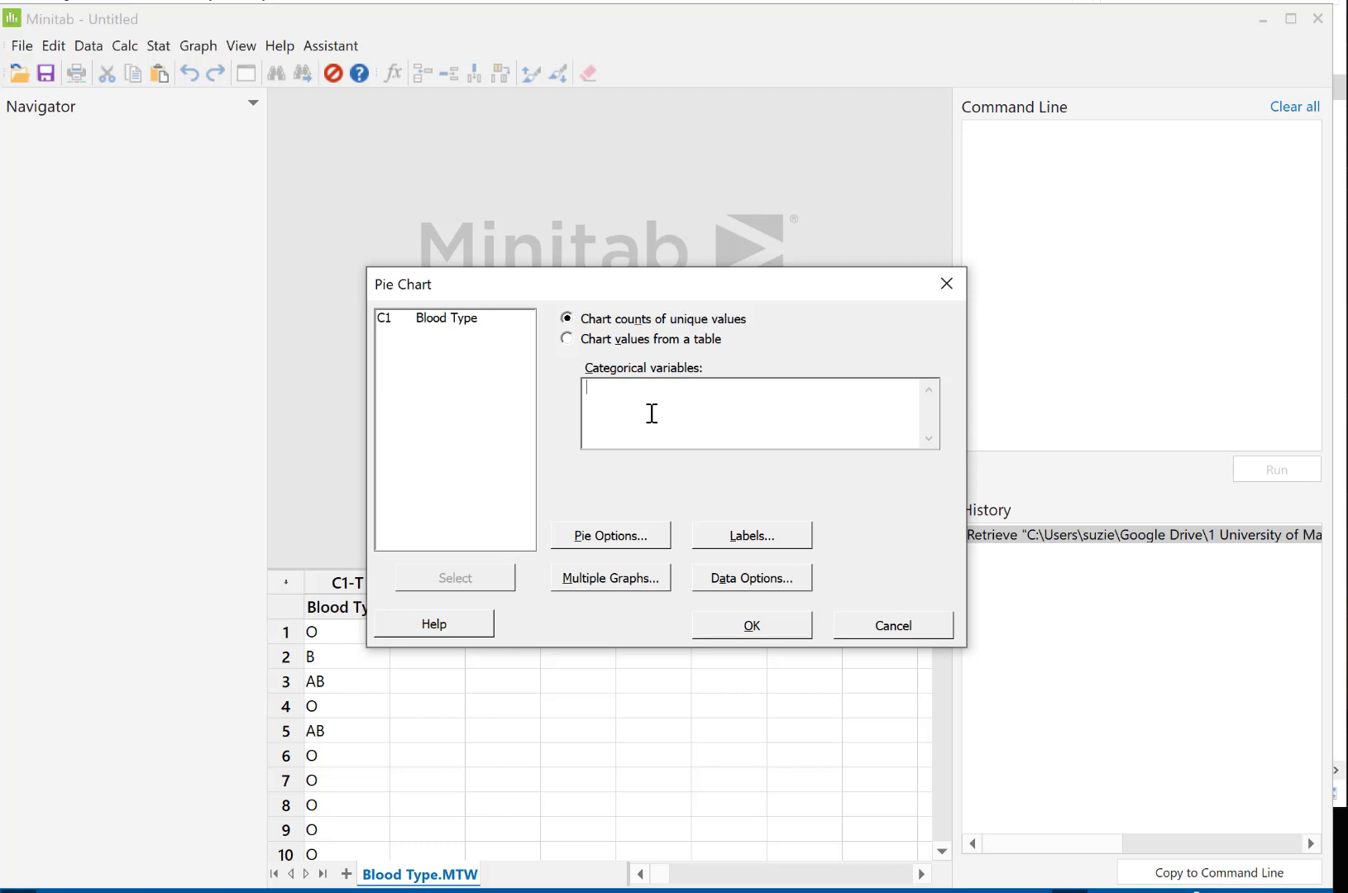
{"action": "left_click", "coordinate": [445, 332]}
{"action": "left_click", "coordinate": [453, 579]}
{"action": "left_click_drag", "start_coordinate": [705, 398], "coordinate": [582, 391]}
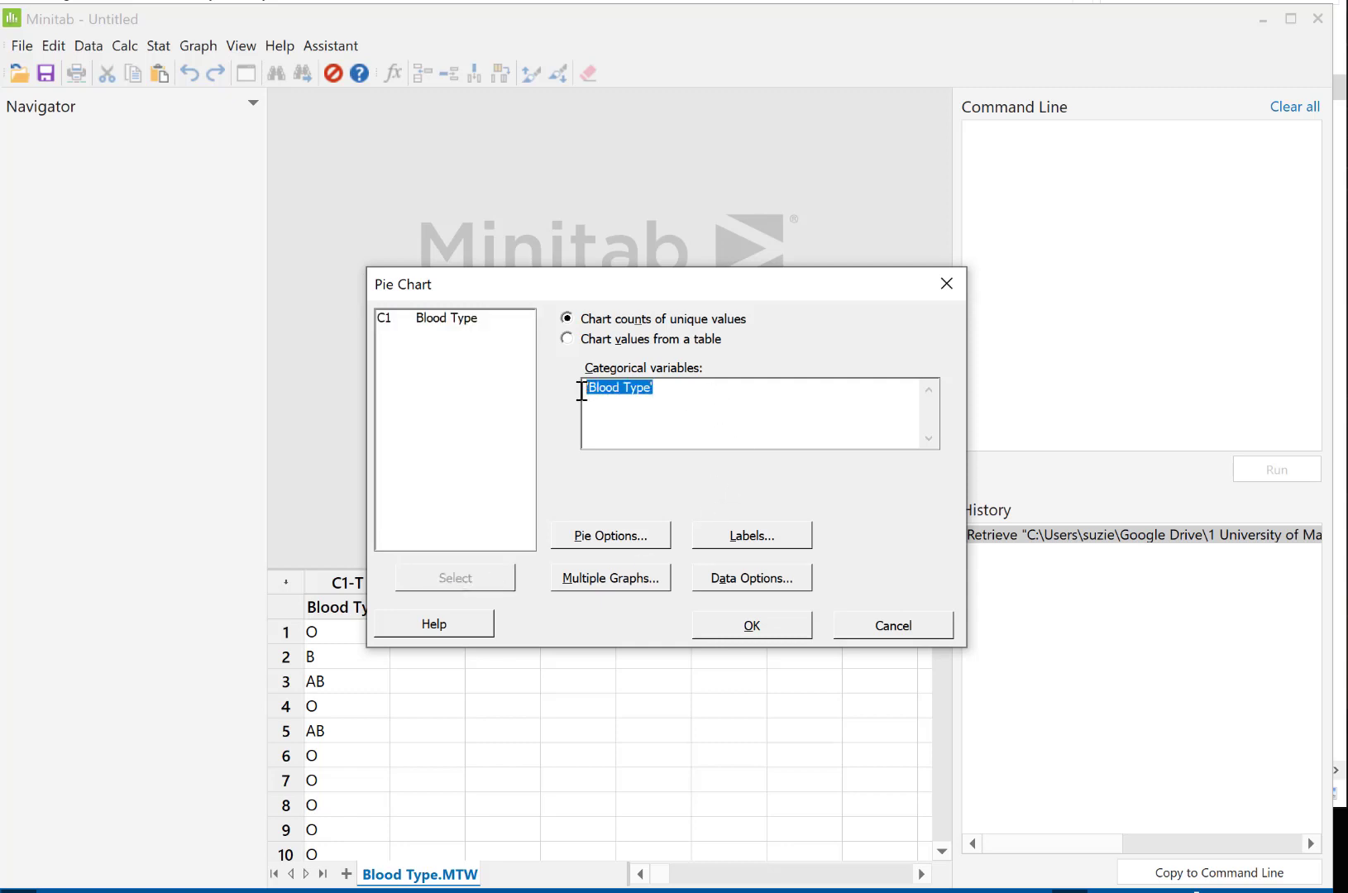
{"action": "key", "text": "Delete"}
{"action": "double_click", "coordinate": [447, 321]}
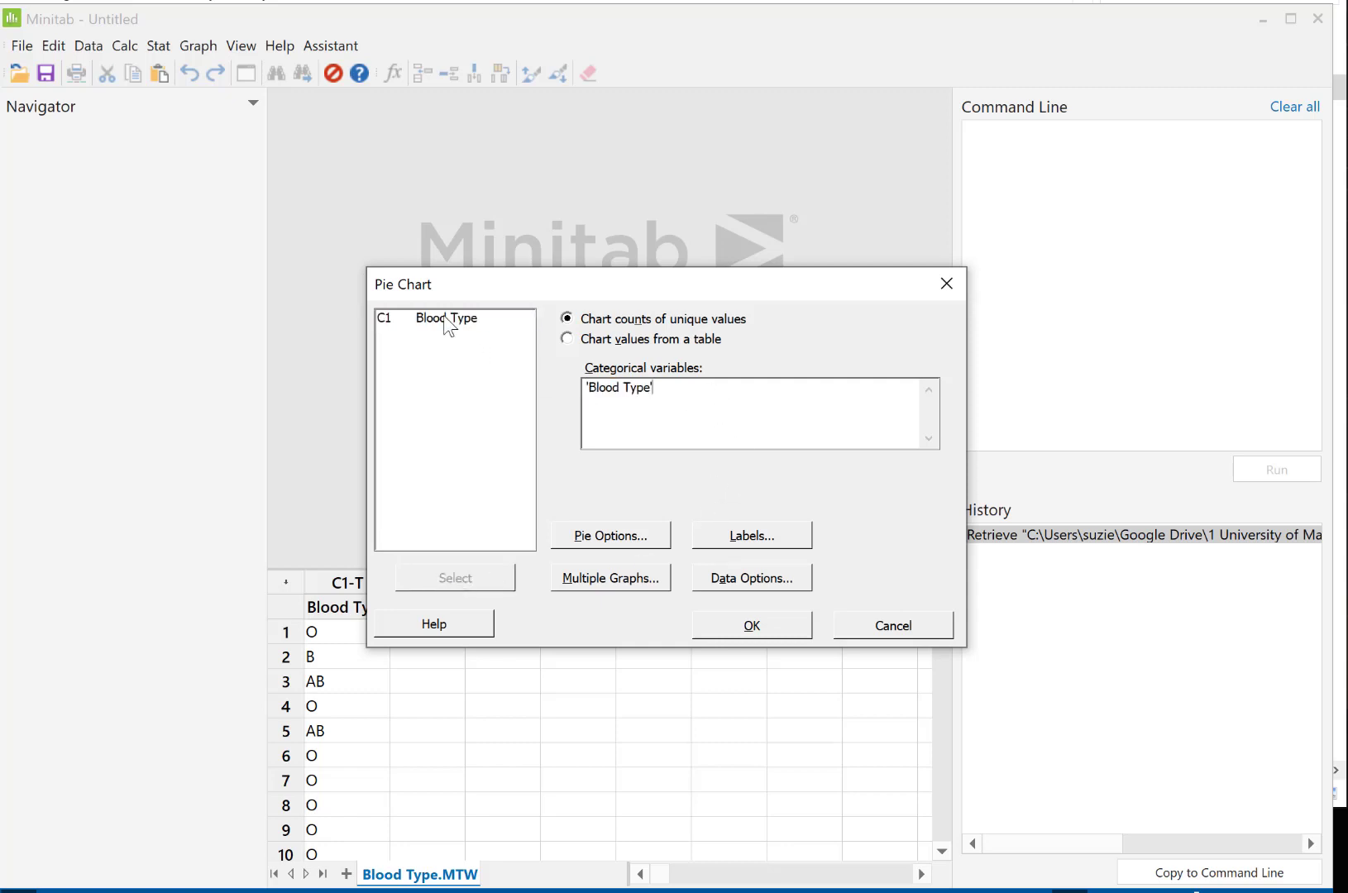
{"action": "left_click", "coordinate": [724, 627]}
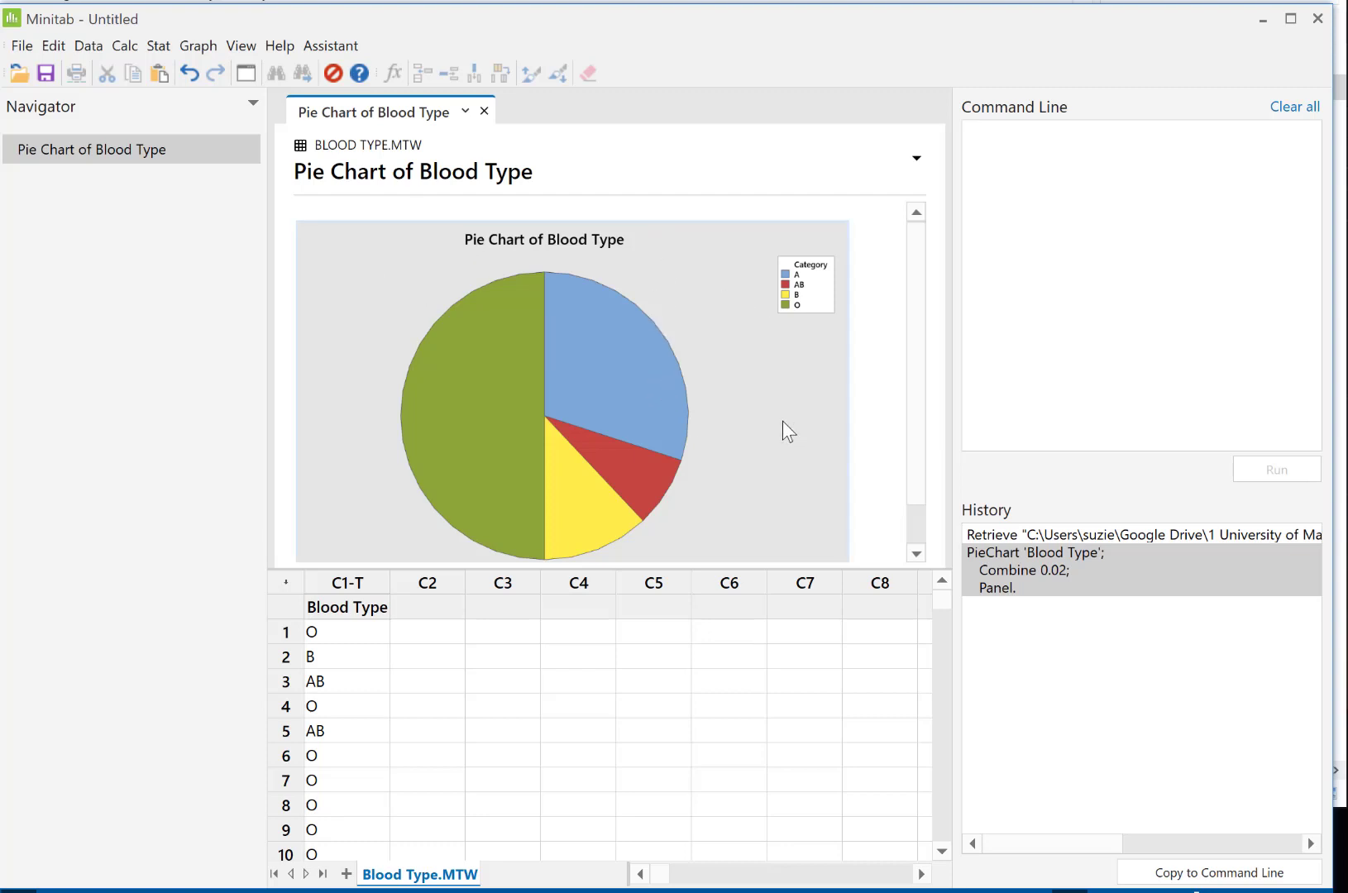
Step: Open the pie chart of blood types for graph editing
{"action": "left_click", "coordinate": [744, 370]}
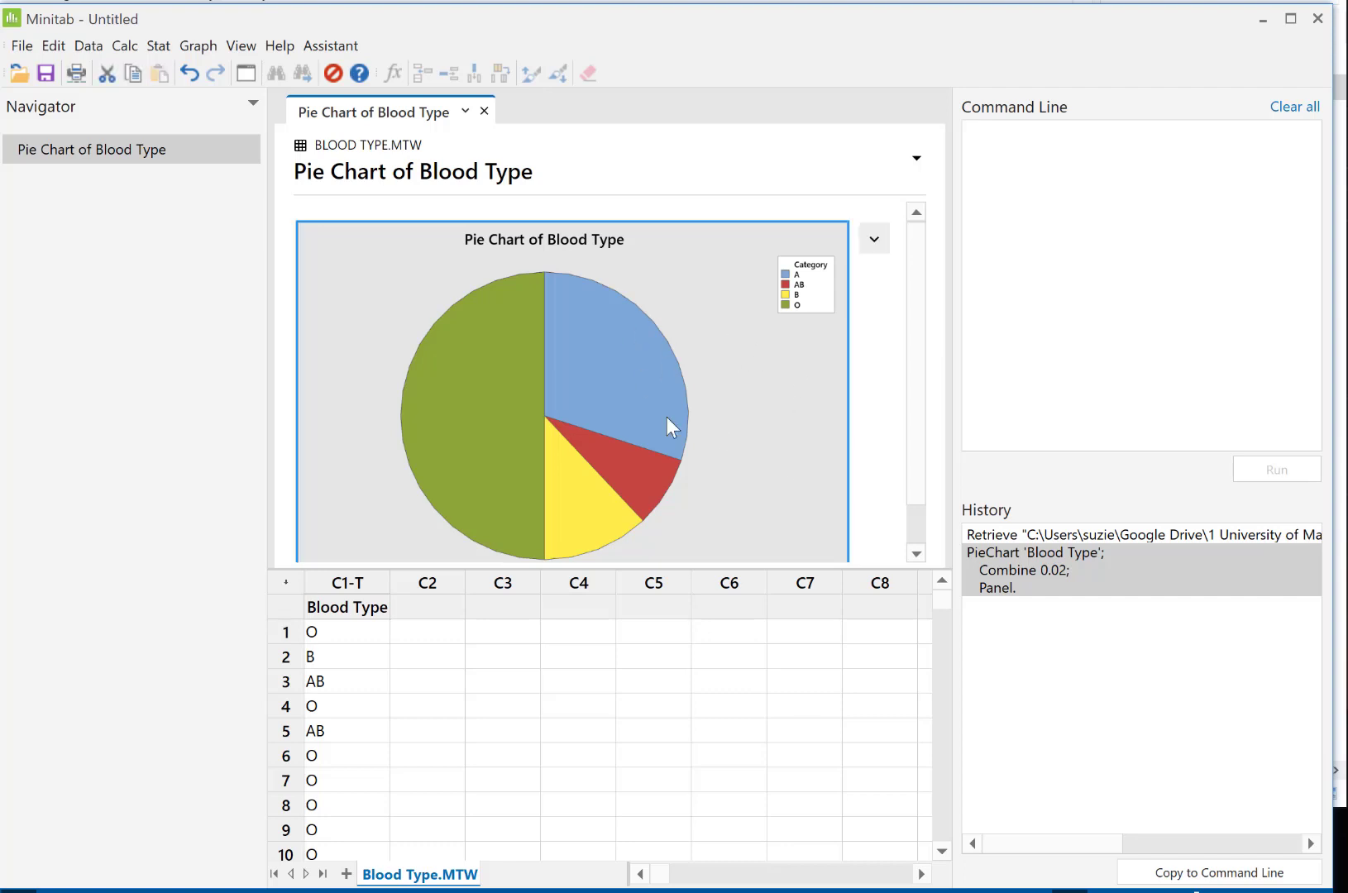
{"action": "left_click", "coordinate": [873, 241]}
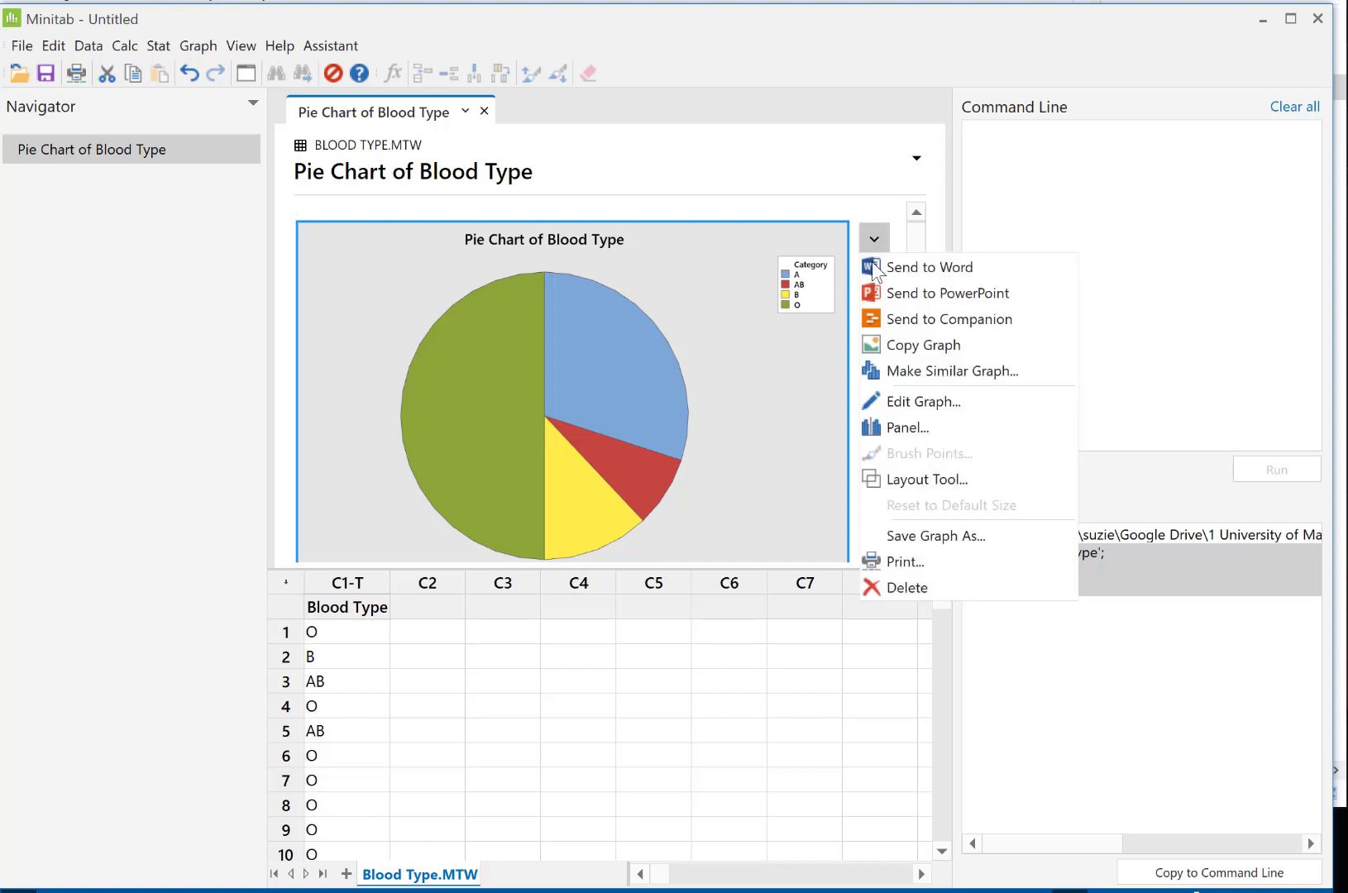
{"action": "left_click", "coordinate": [789, 331]}
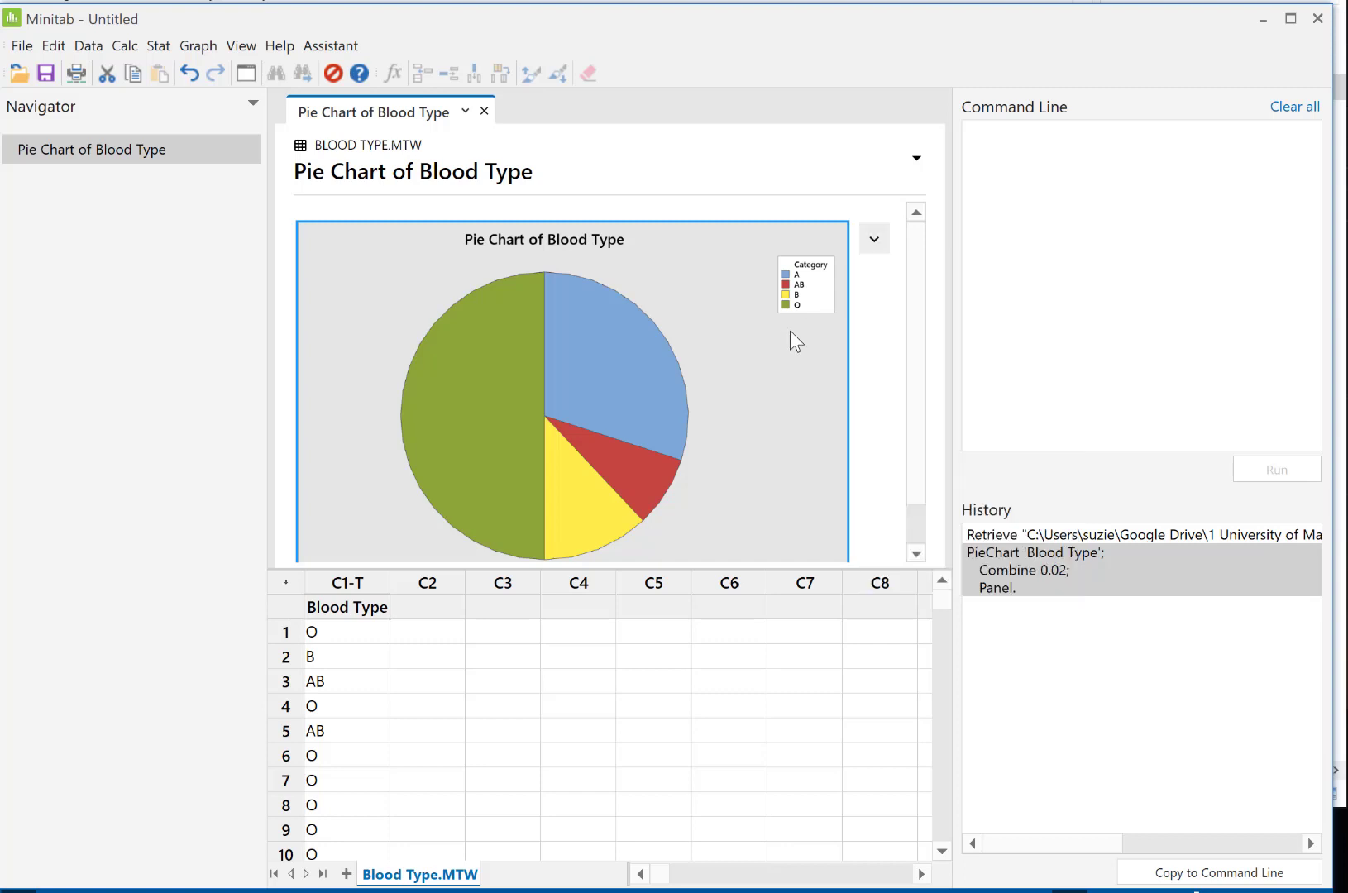
{"action": "right_click", "coordinate": [735, 341]}
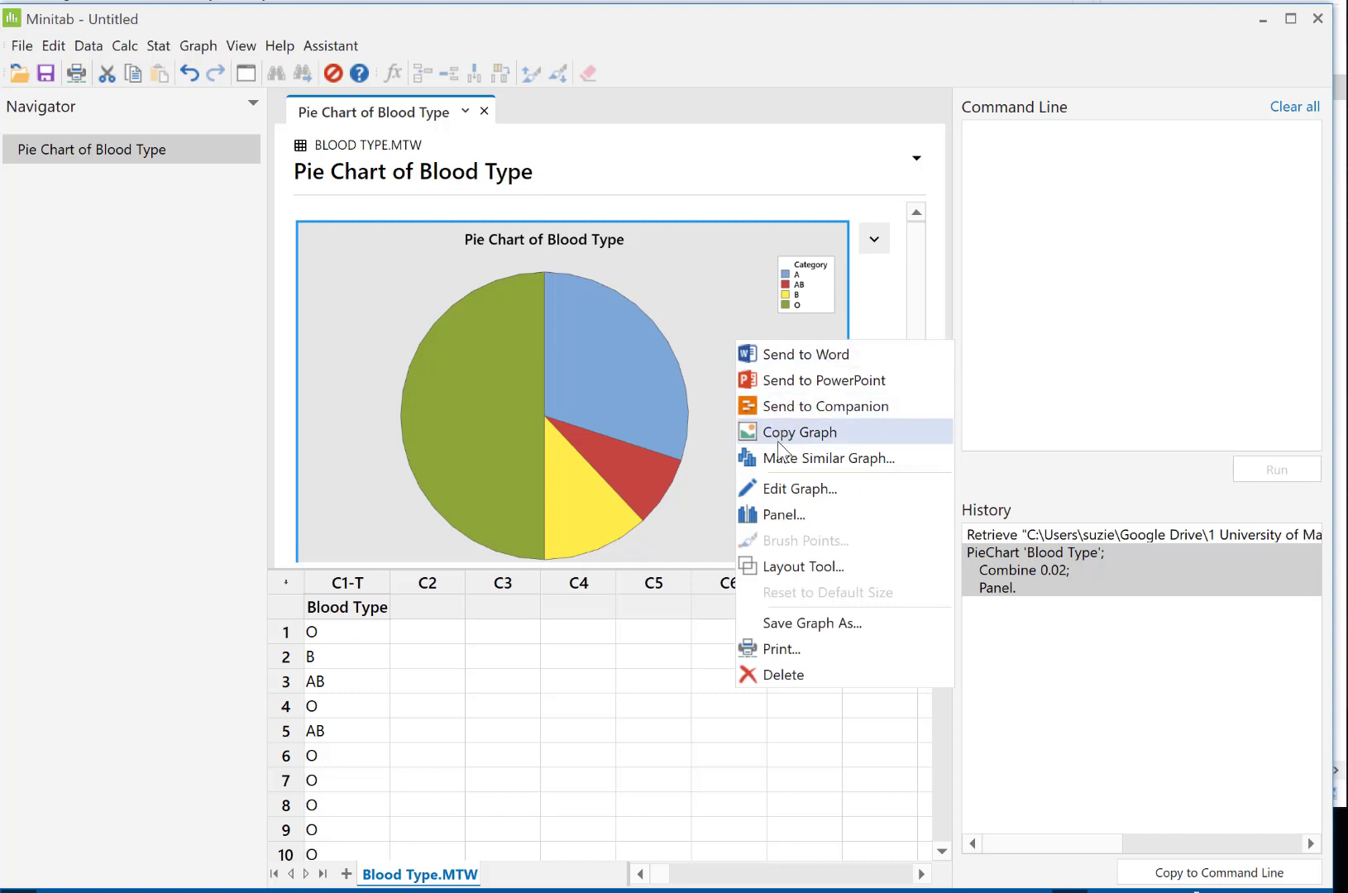
{"action": "left_click", "coordinate": [780, 491]}
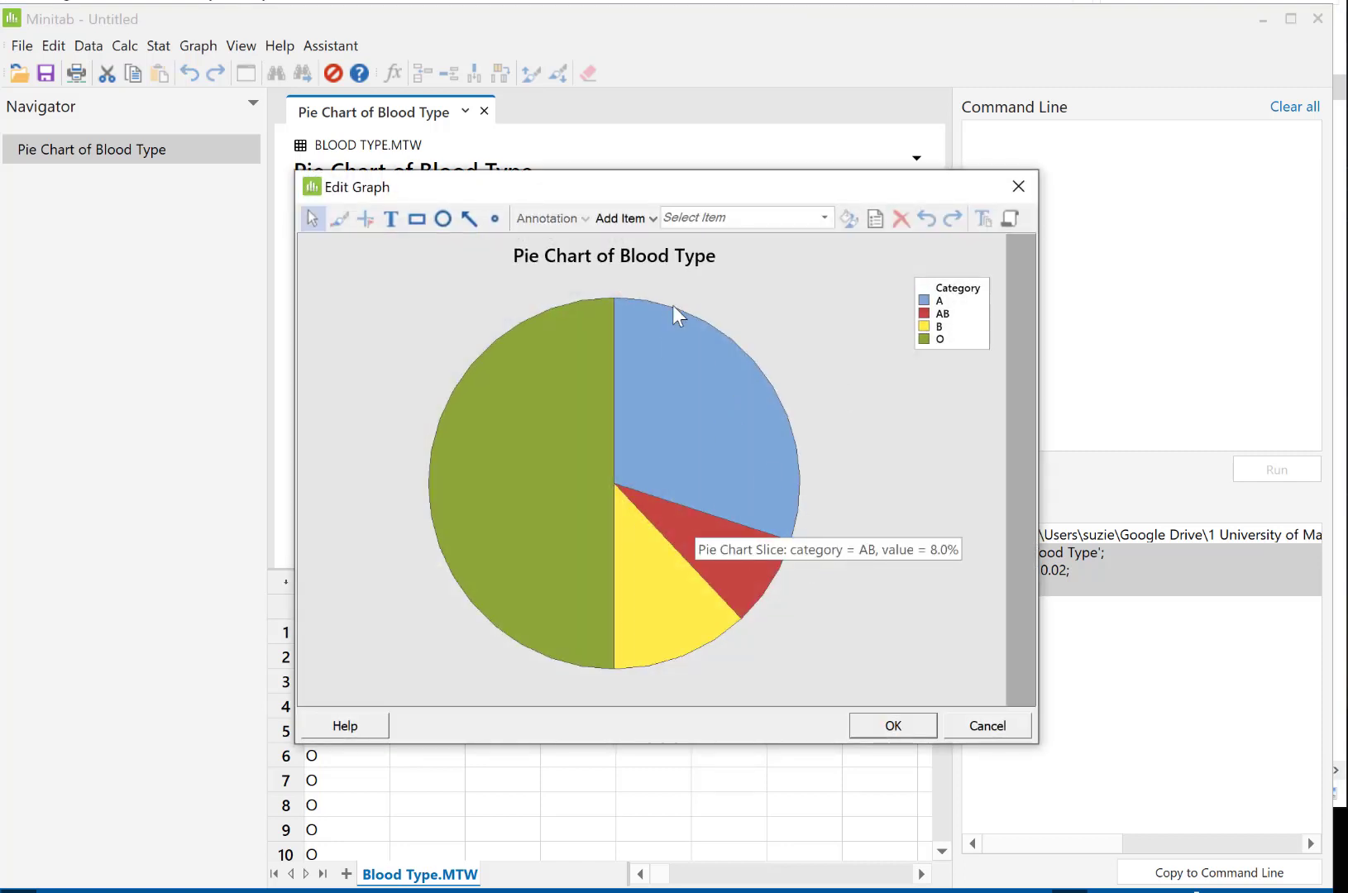
Step: Change the pie chart title to "Distribution of Blood Type for 50 Patients"
{"action": "double_click", "coordinate": [622, 255]}
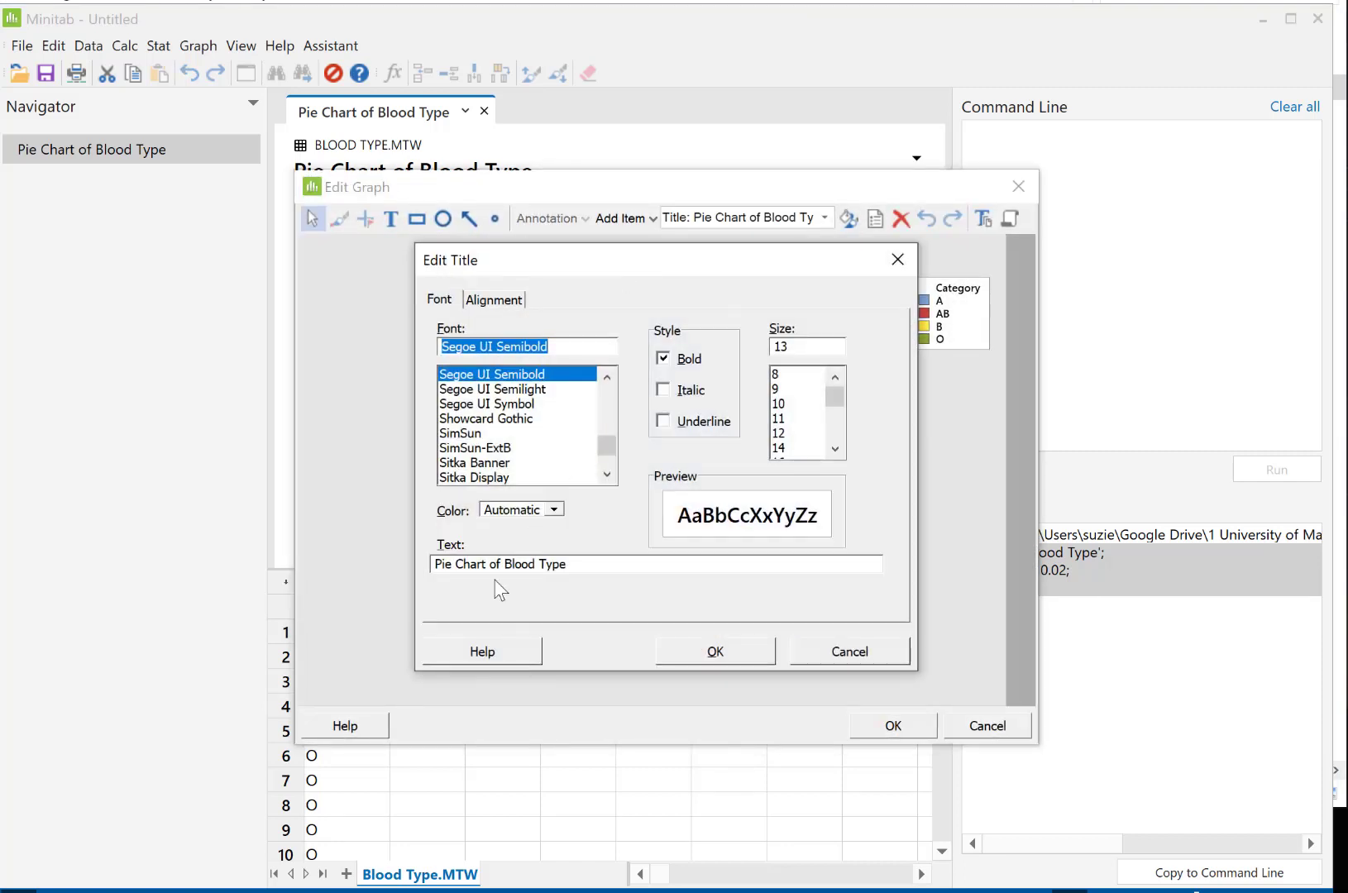
{"action": "left_click_drag", "start_coordinate": [489, 563], "coordinate": [412, 546]}
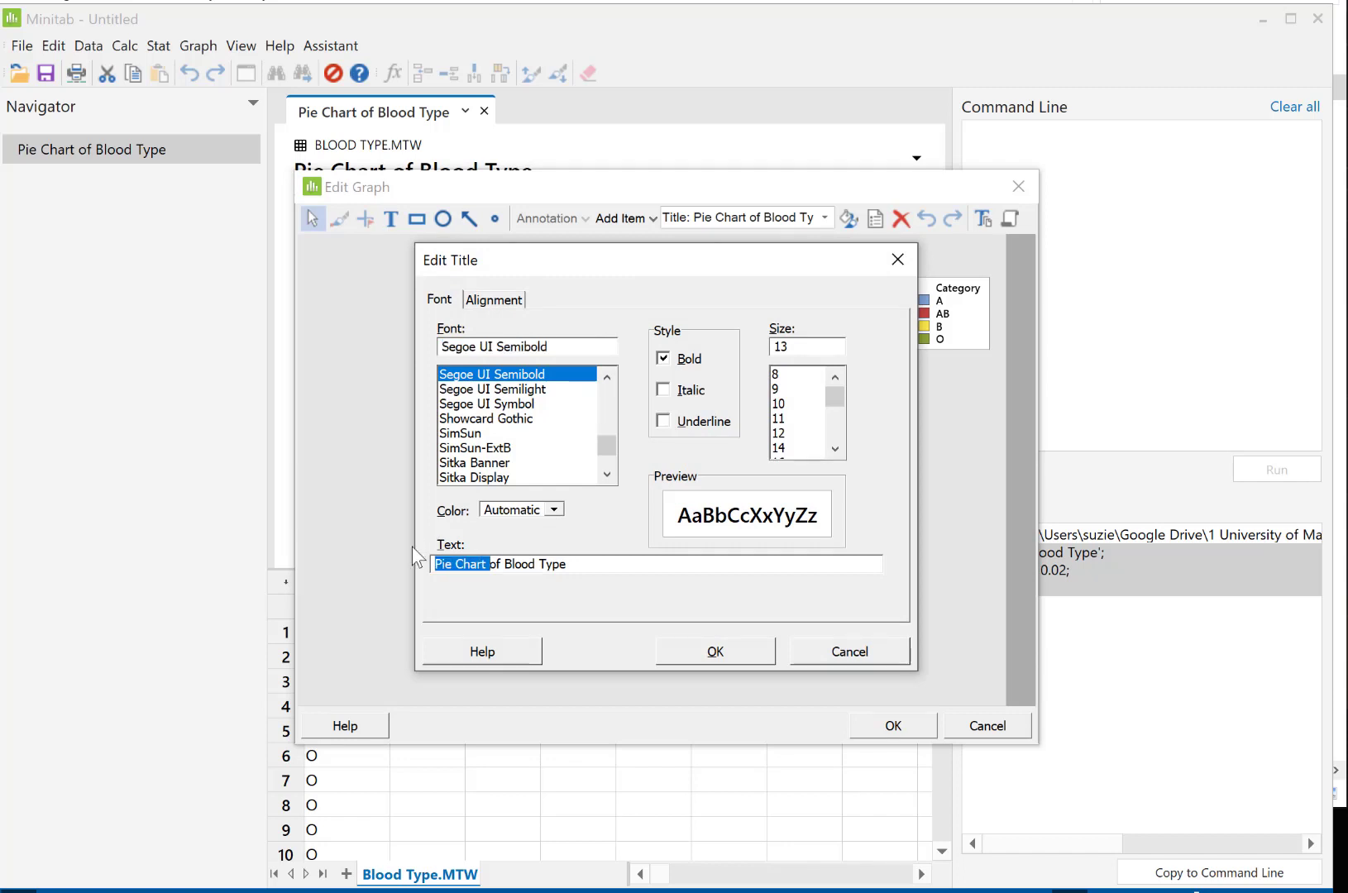
{"action": "type", "text": "Distribution"}
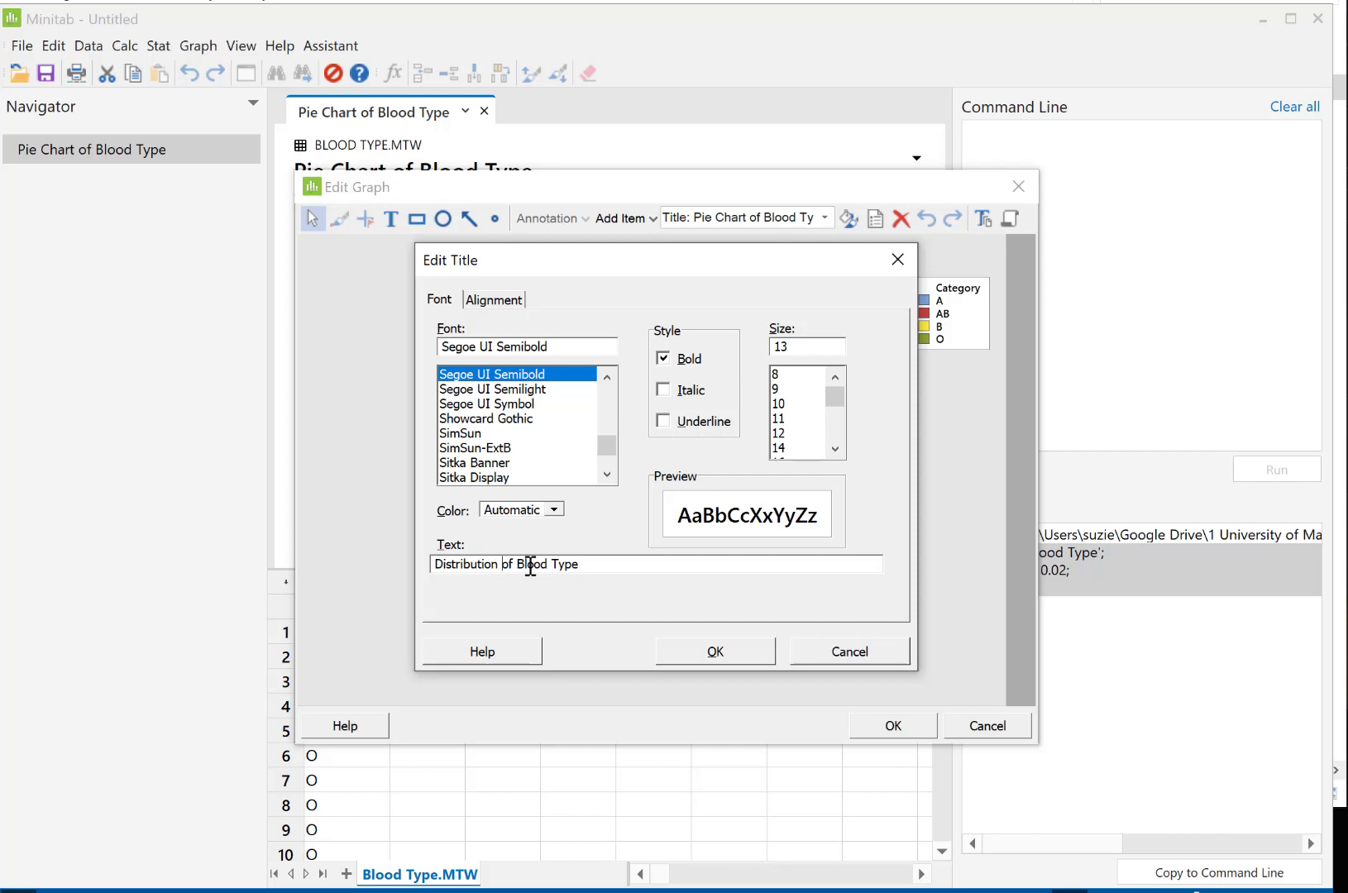
{"action": "left_click", "coordinate": [596, 565]}
{"action": "type", "text": "for 50 Patients"}
{"action": "left_click", "coordinate": [739, 654]}
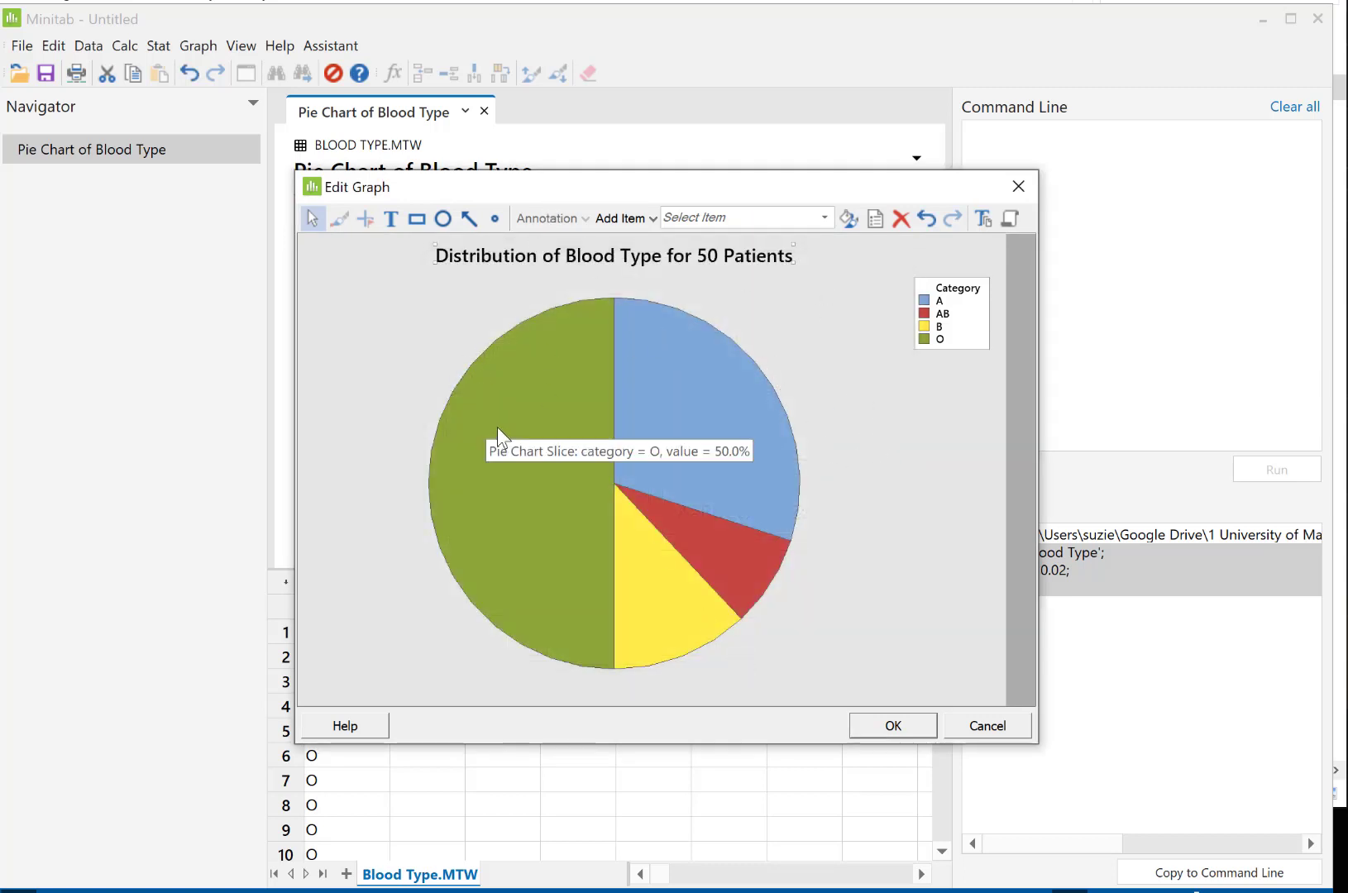
{"action": "right_click", "coordinate": [842, 418]}
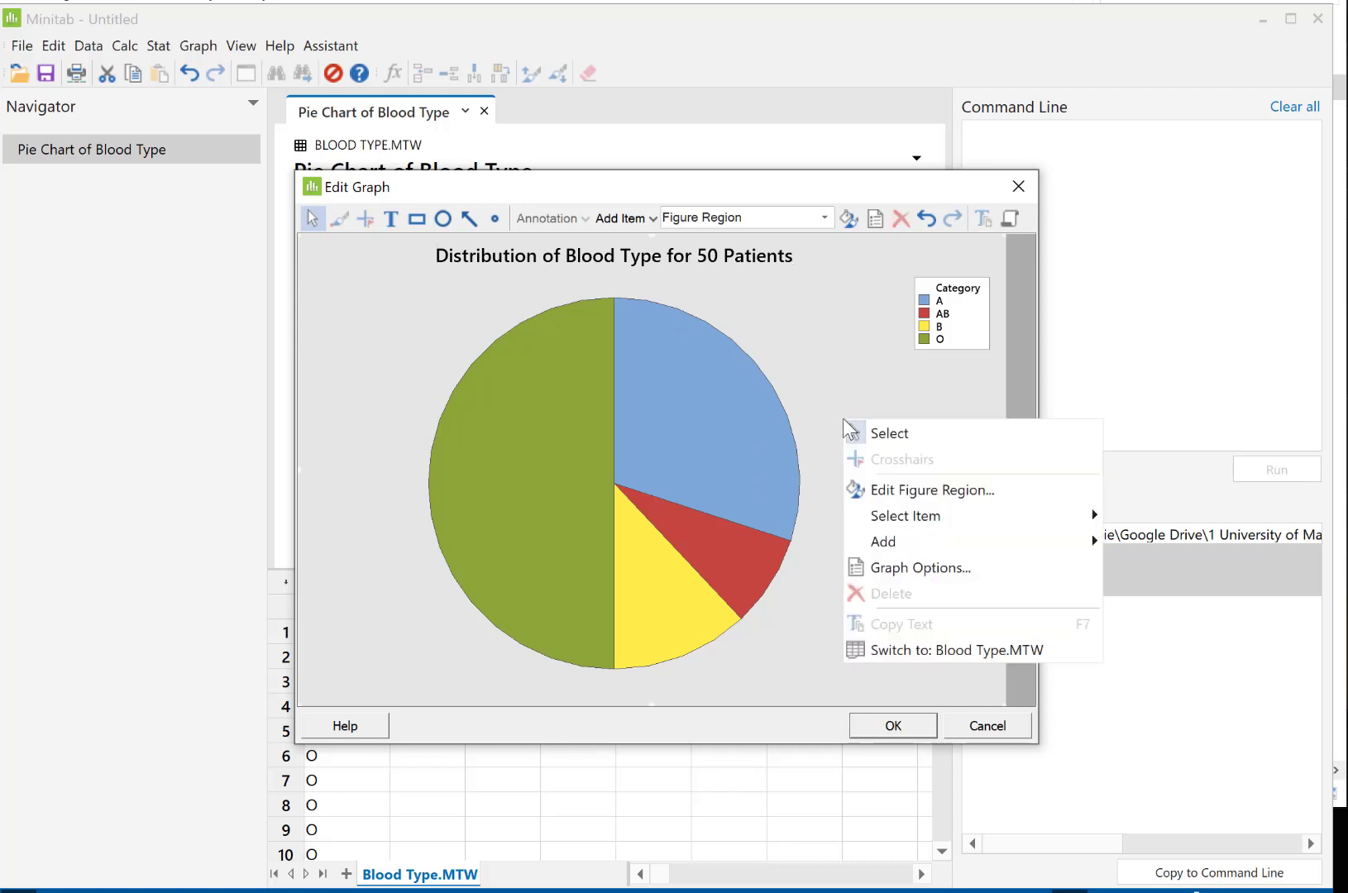
{"action": "mouse_move", "coordinate": [884, 546]}
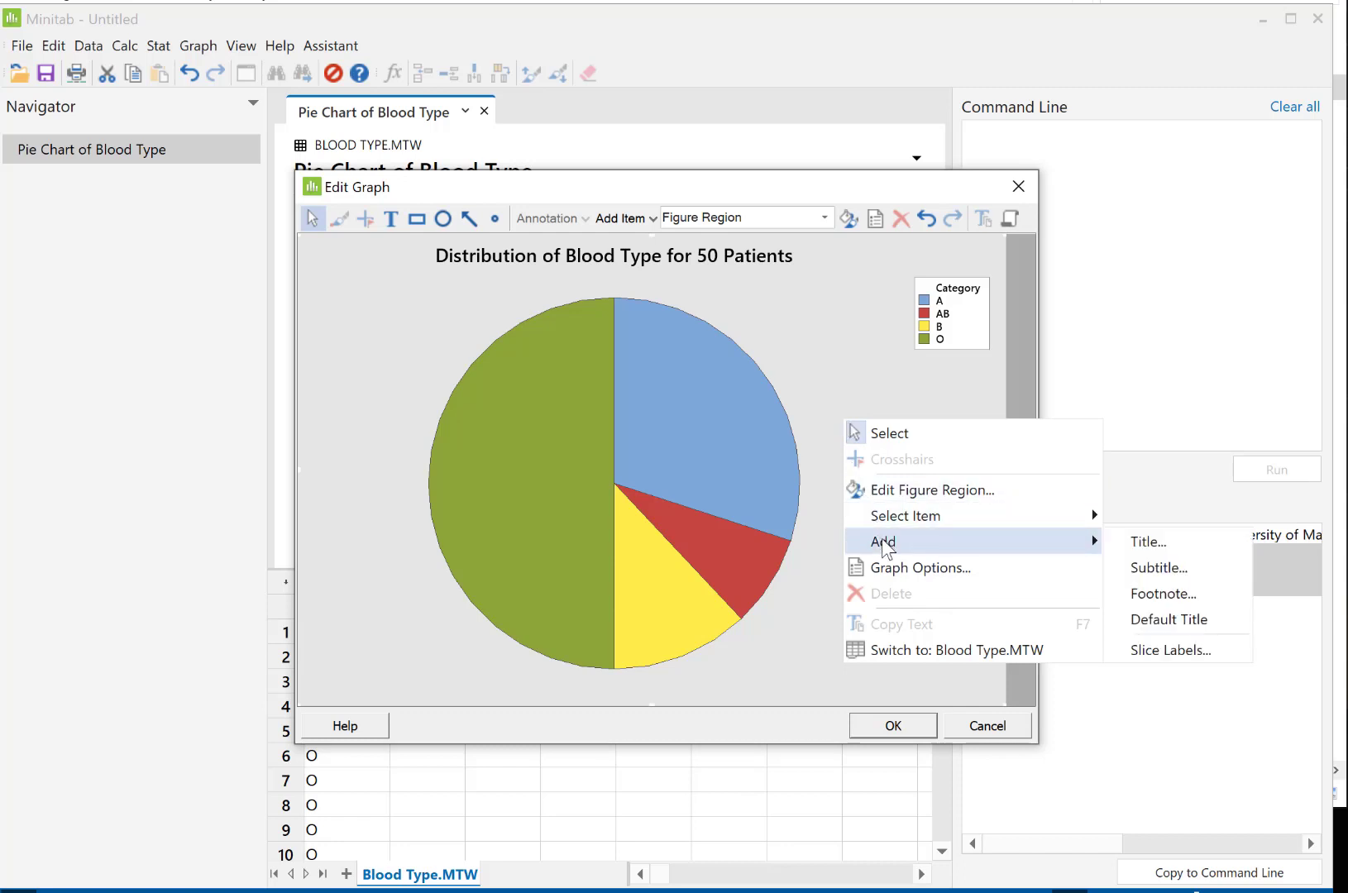
{"action": "left_click", "coordinate": [869, 379]}
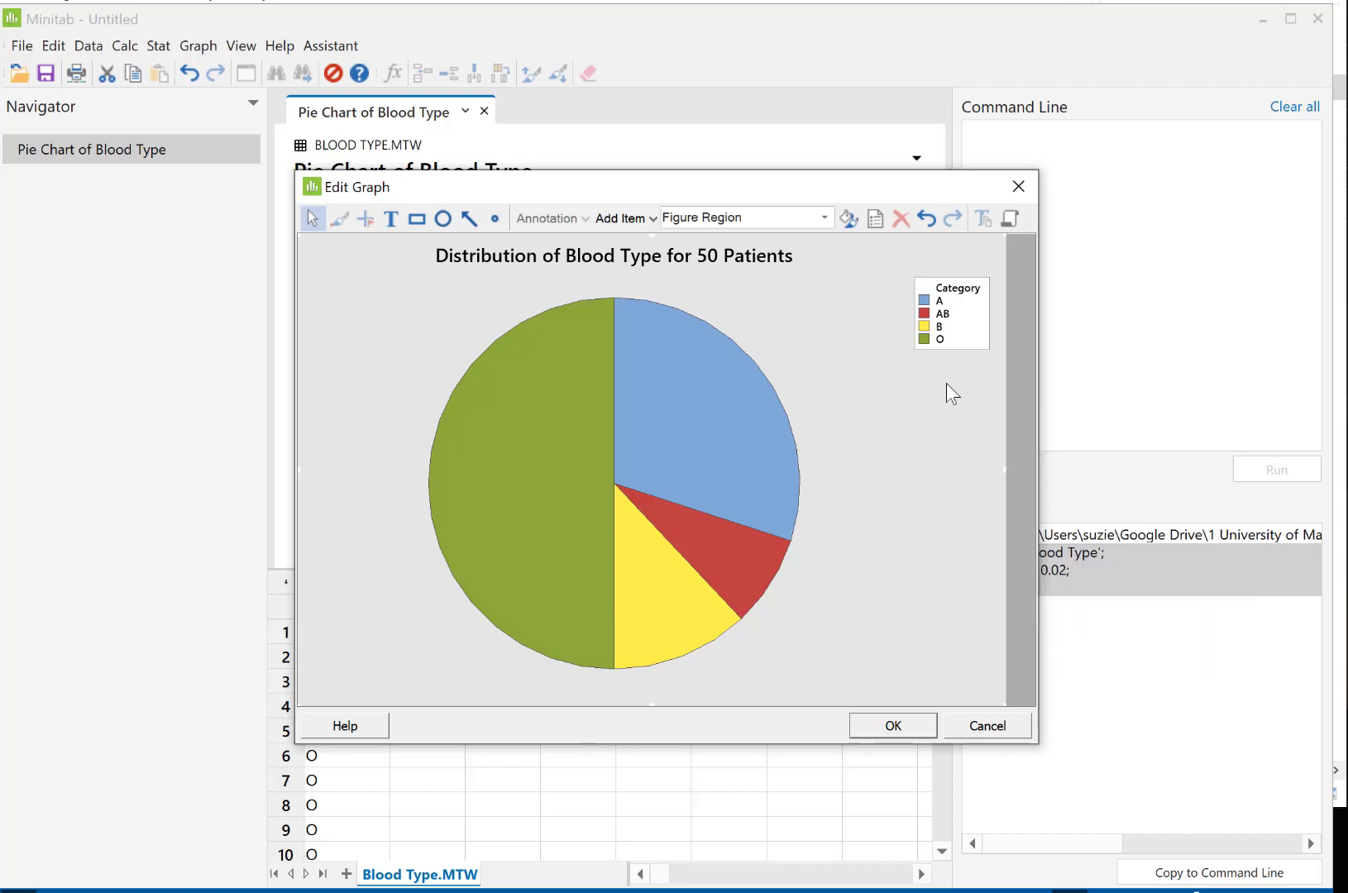
Step: Add slice labels showing category name and percent to the pie chart and apply the graph edits
{"action": "right_click", "coordinate": [859, 438]}
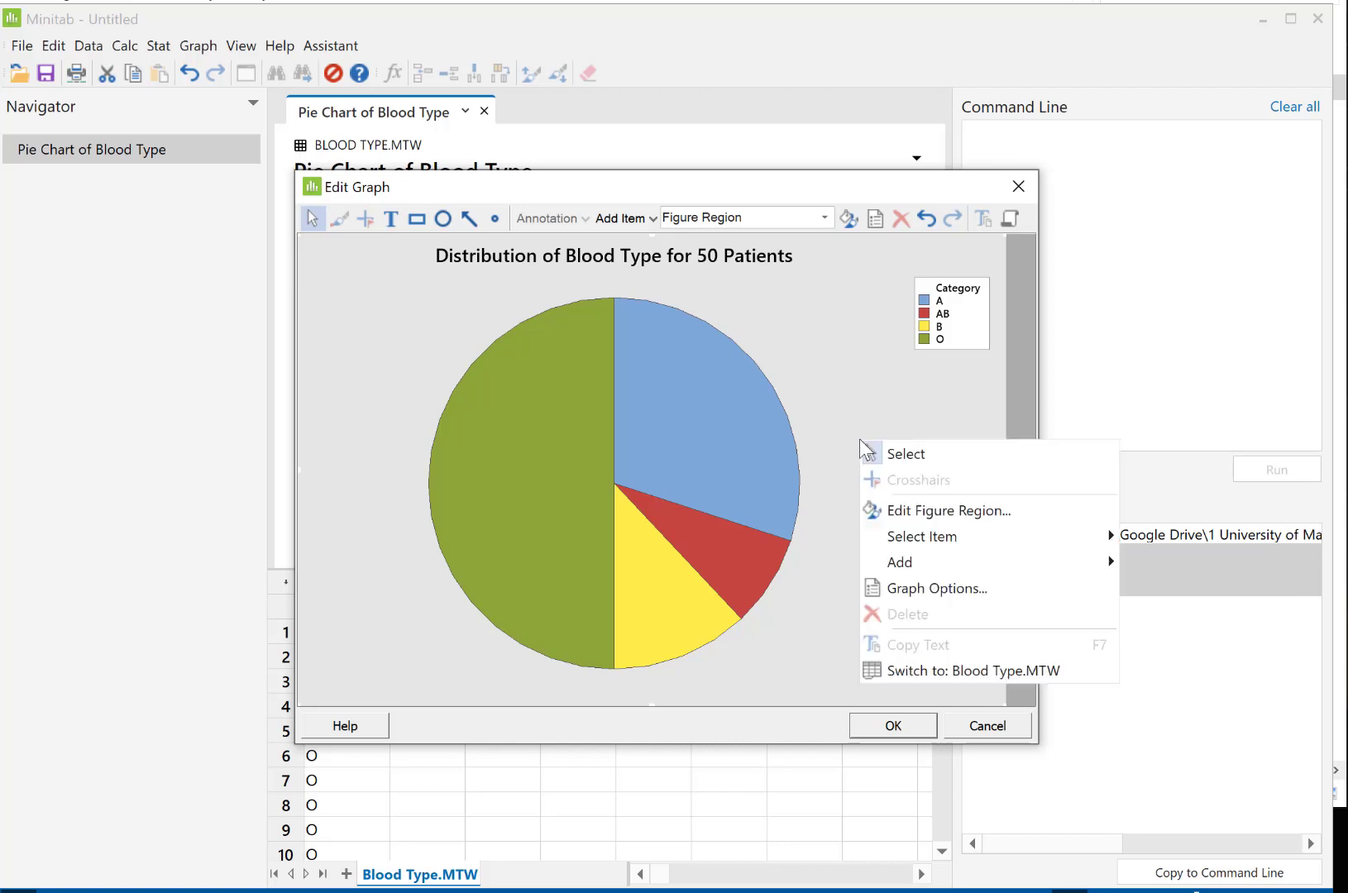
{"action": "mouse_move", "coordinate": [906, 569]}
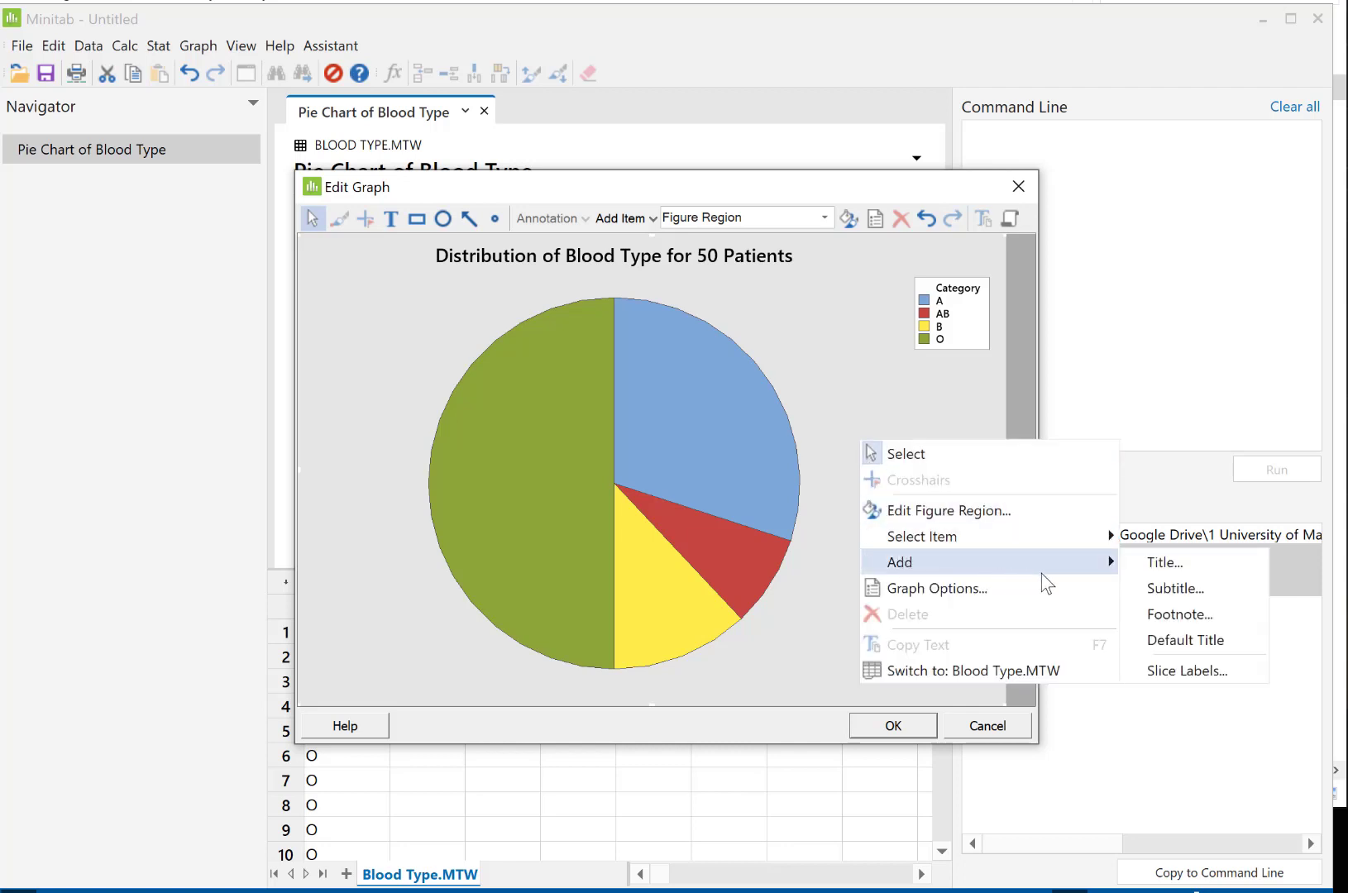
{"action": "left_click", "coordinate": [1172, 670]}
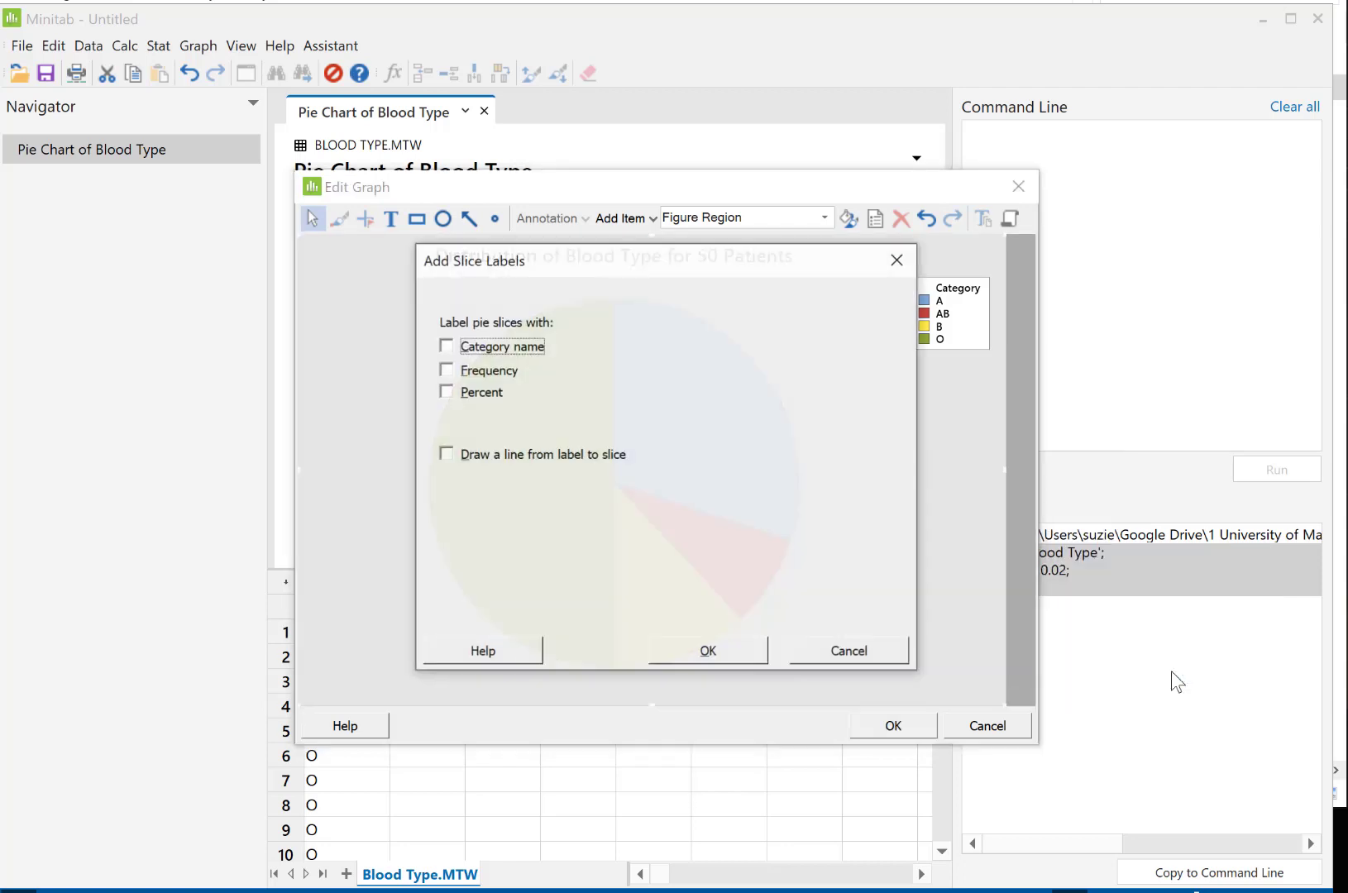
{"action": "left_click", "coordinate": [446, 346]}
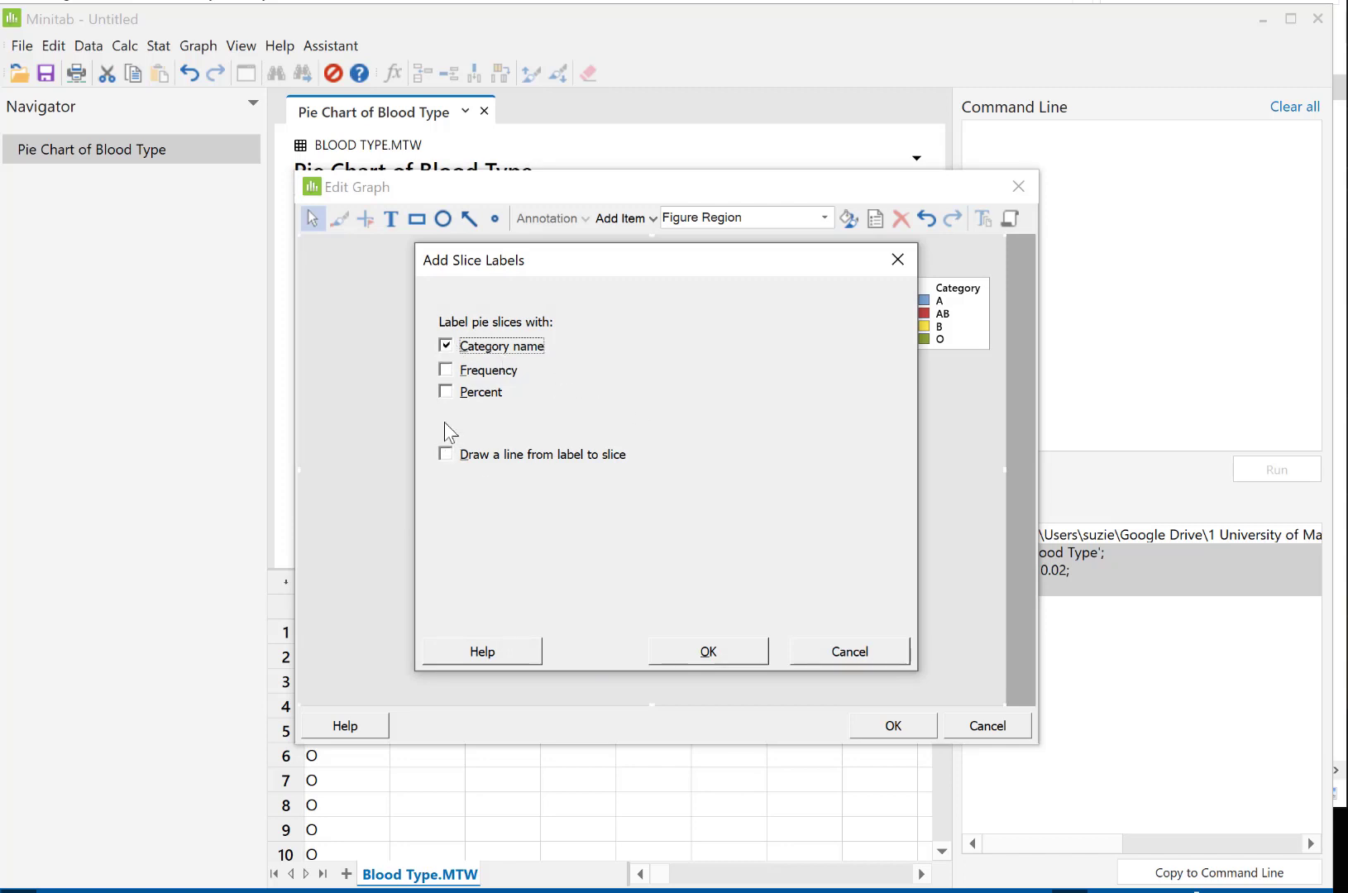
{"action": "left_click", "coordinate": [445, 392]}
{"action": "left_click", "coordinate": [709, 651]}
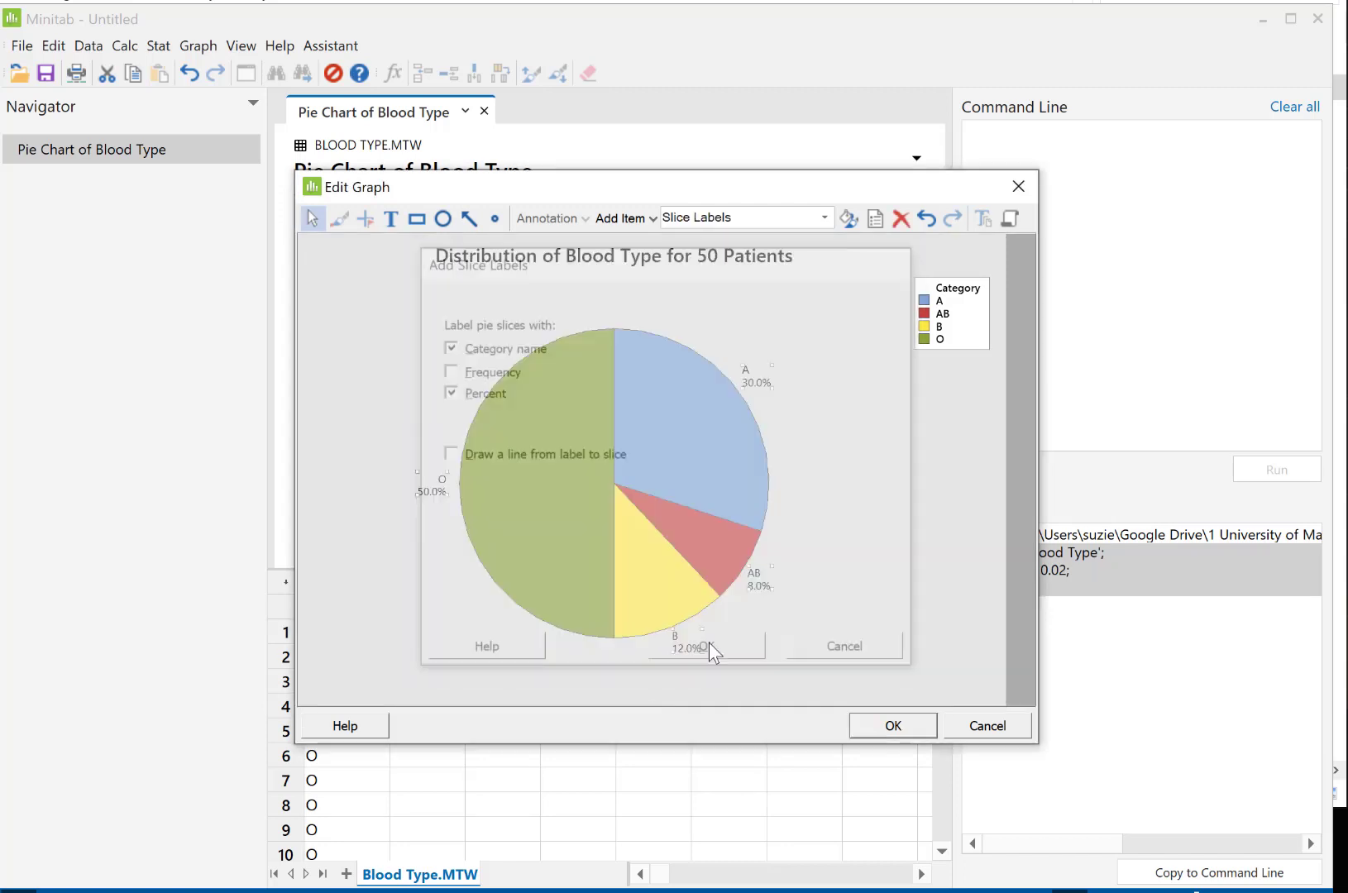
{"action": "left_click", "coordinate": [840, 593]}
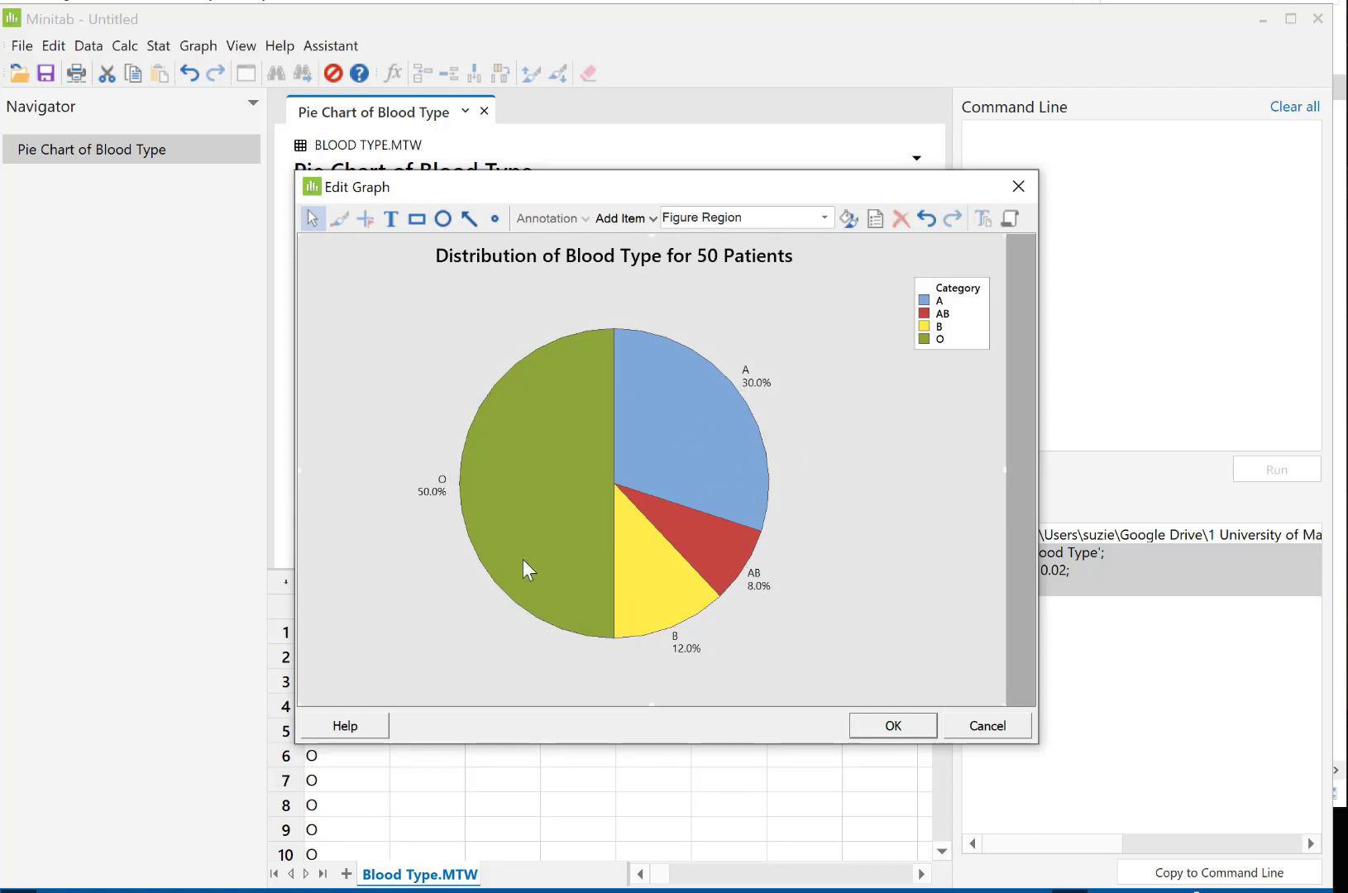
{"action": "mouse_move", "coordinate": [540, 443]}
{"action": "left_click", "coordinate": [888, 725]}
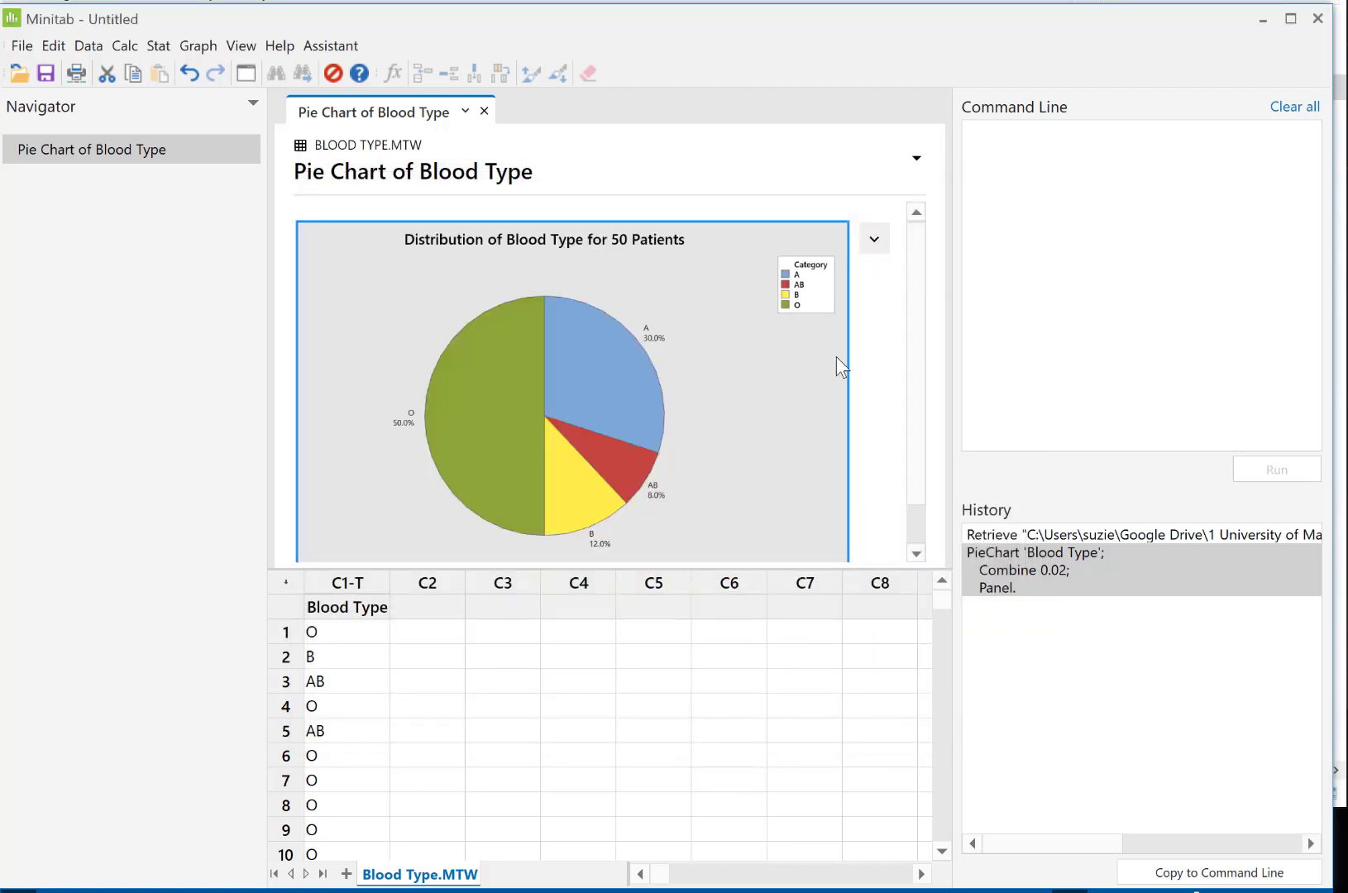
Step: Copy the edited pie chart and paste it into the Word document under the "Pie Chart of Blood Type" item
{"action": "left_click", "coordinate": [874, 247]}
{"action": "left_click", "coordinate": [900, 354]}
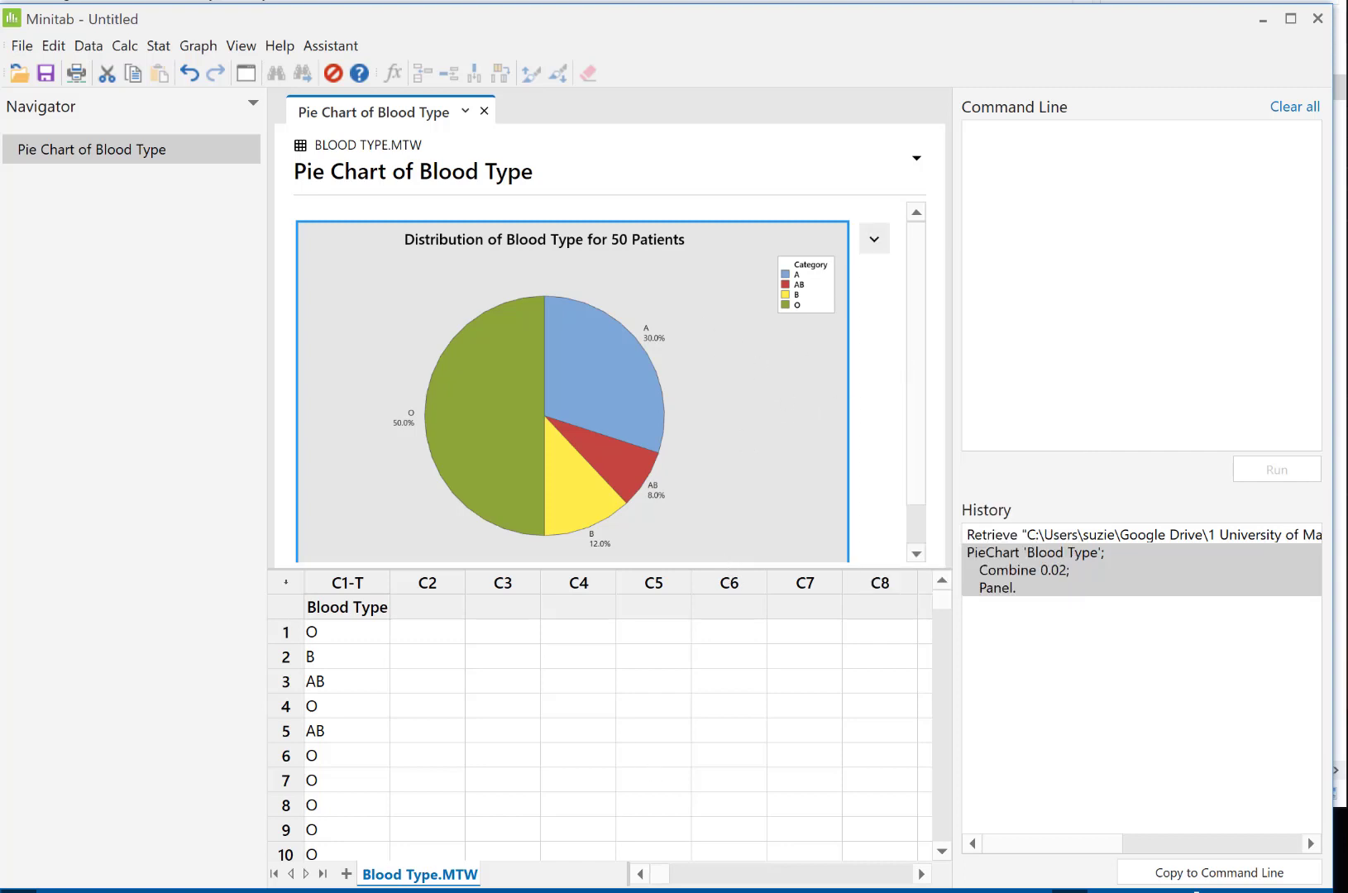
{"action": "mouse_move", "coordinate": [823, 890]}
{"action": "left_click", "coordinate": [925, 827]}
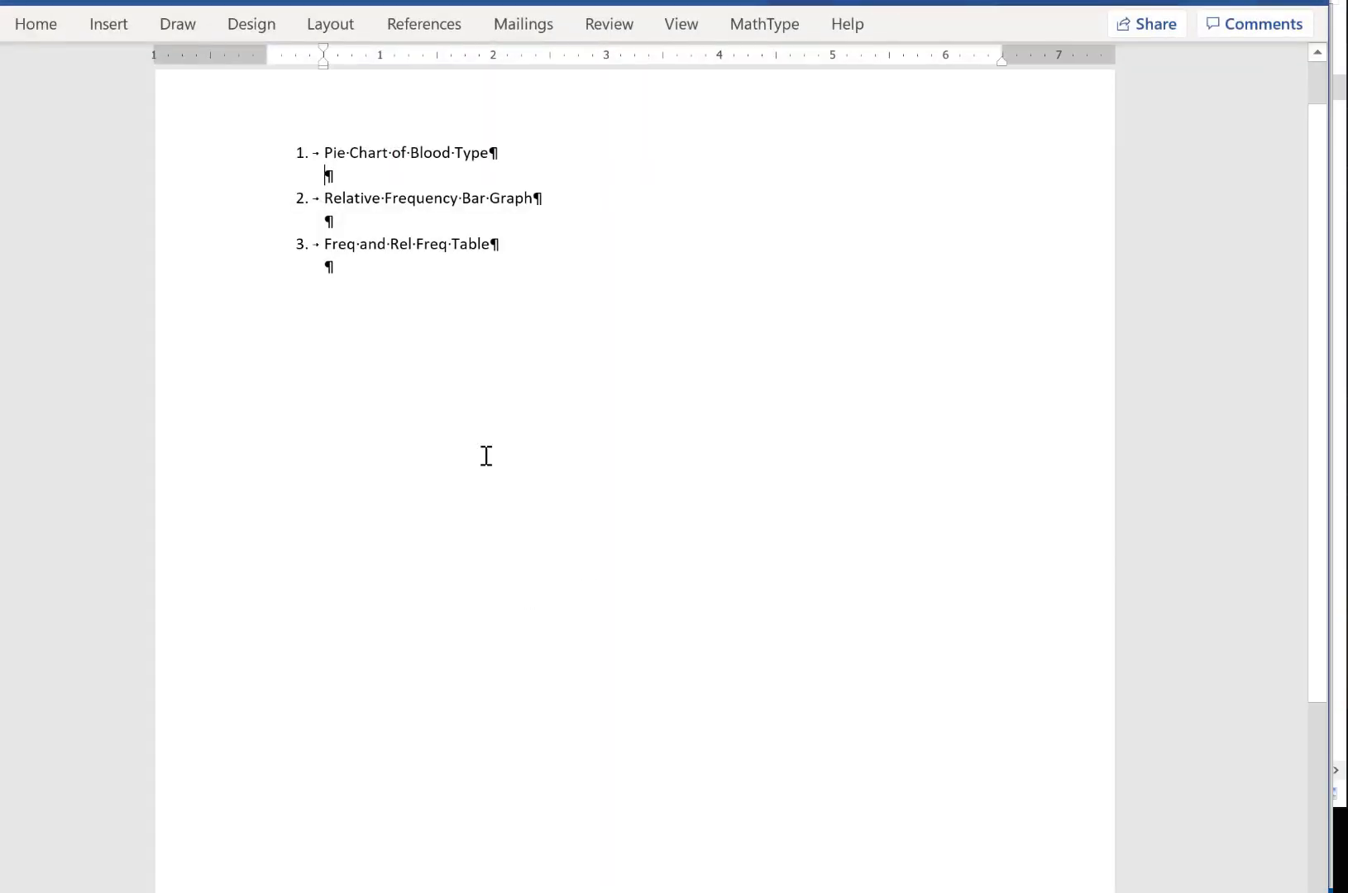
{"action": "right_click", "coordinate": [352, 178]}
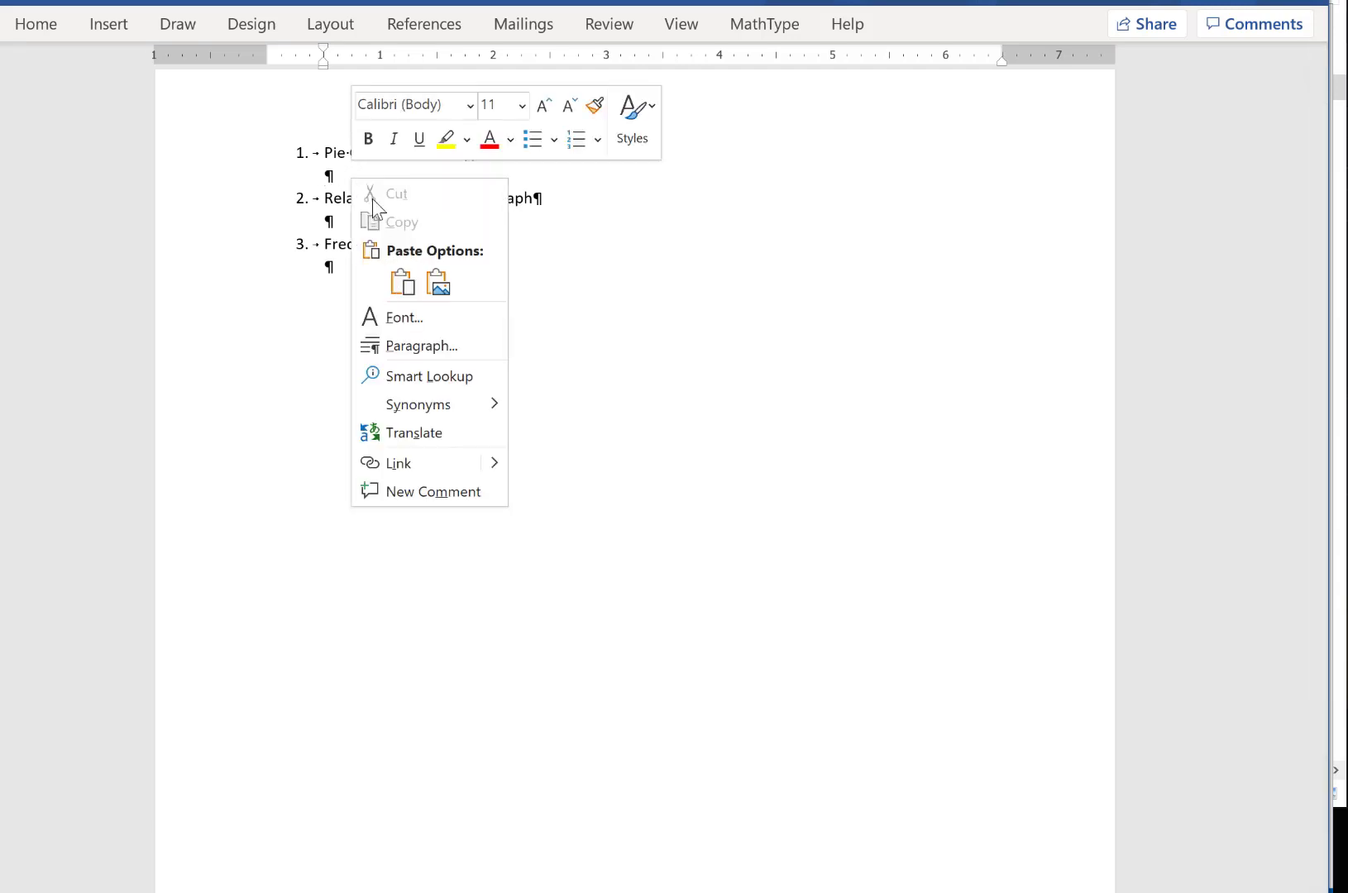
{"action": "left_click", "coordinate": [402, 282]}
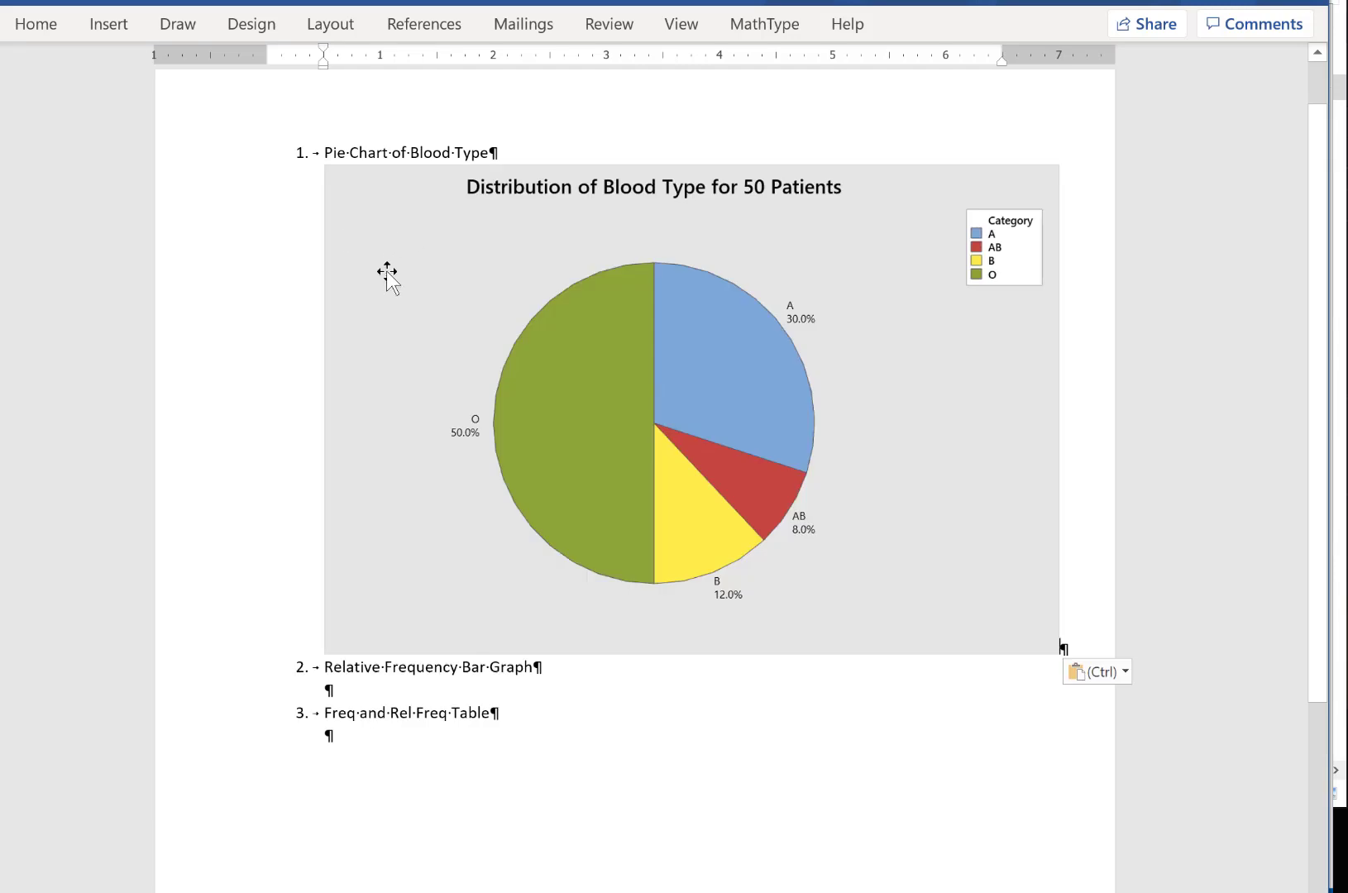
Step: Shrink the pasted pie chart proportionally to about 4 inches wide and return to Minitab
{"action": "left_click", "coordinate": [807, 571]}
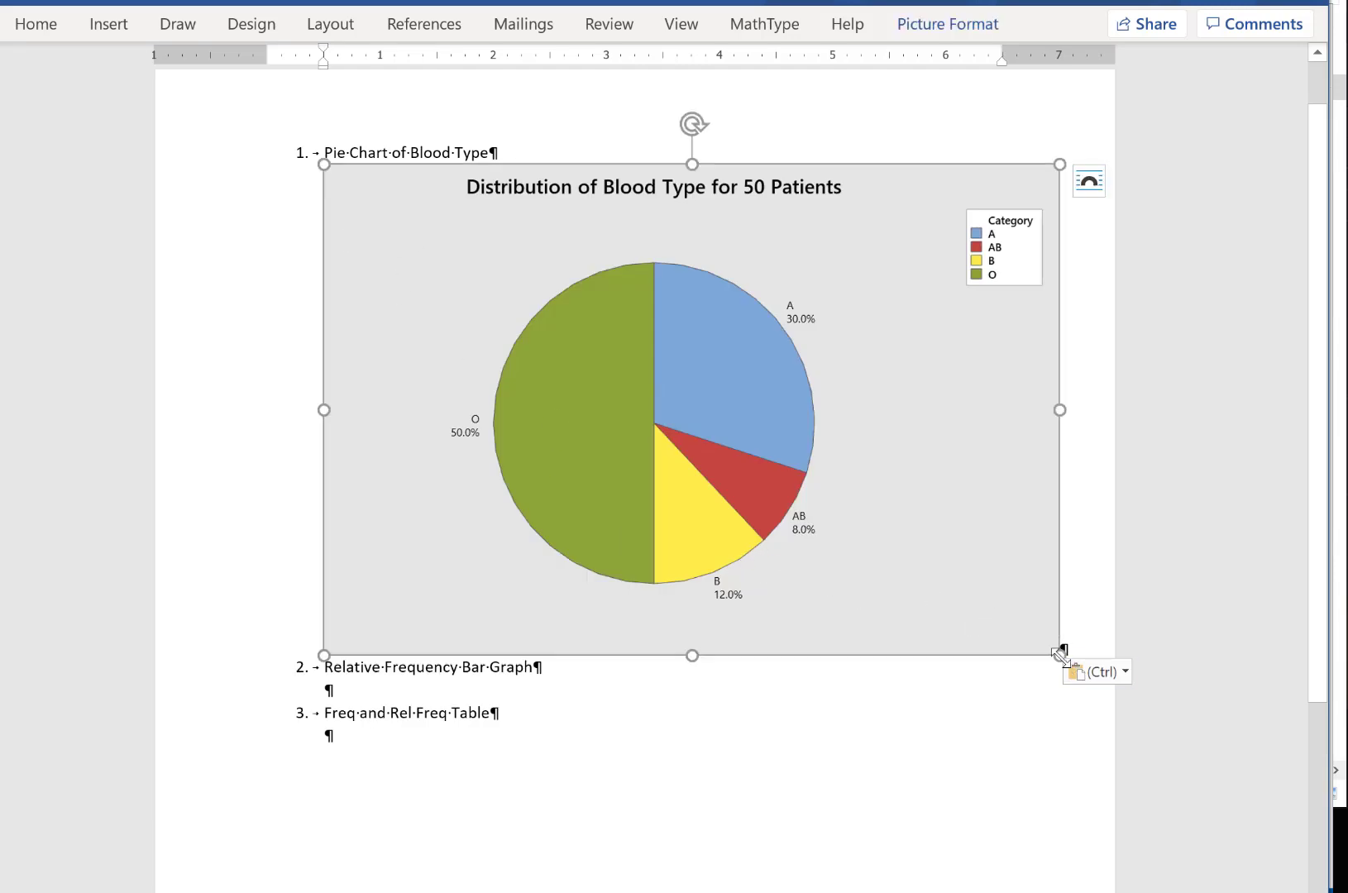
{"action": "left_click_drag", "start_coordinate": [1058, 654], "coordinate": [659, 460]}
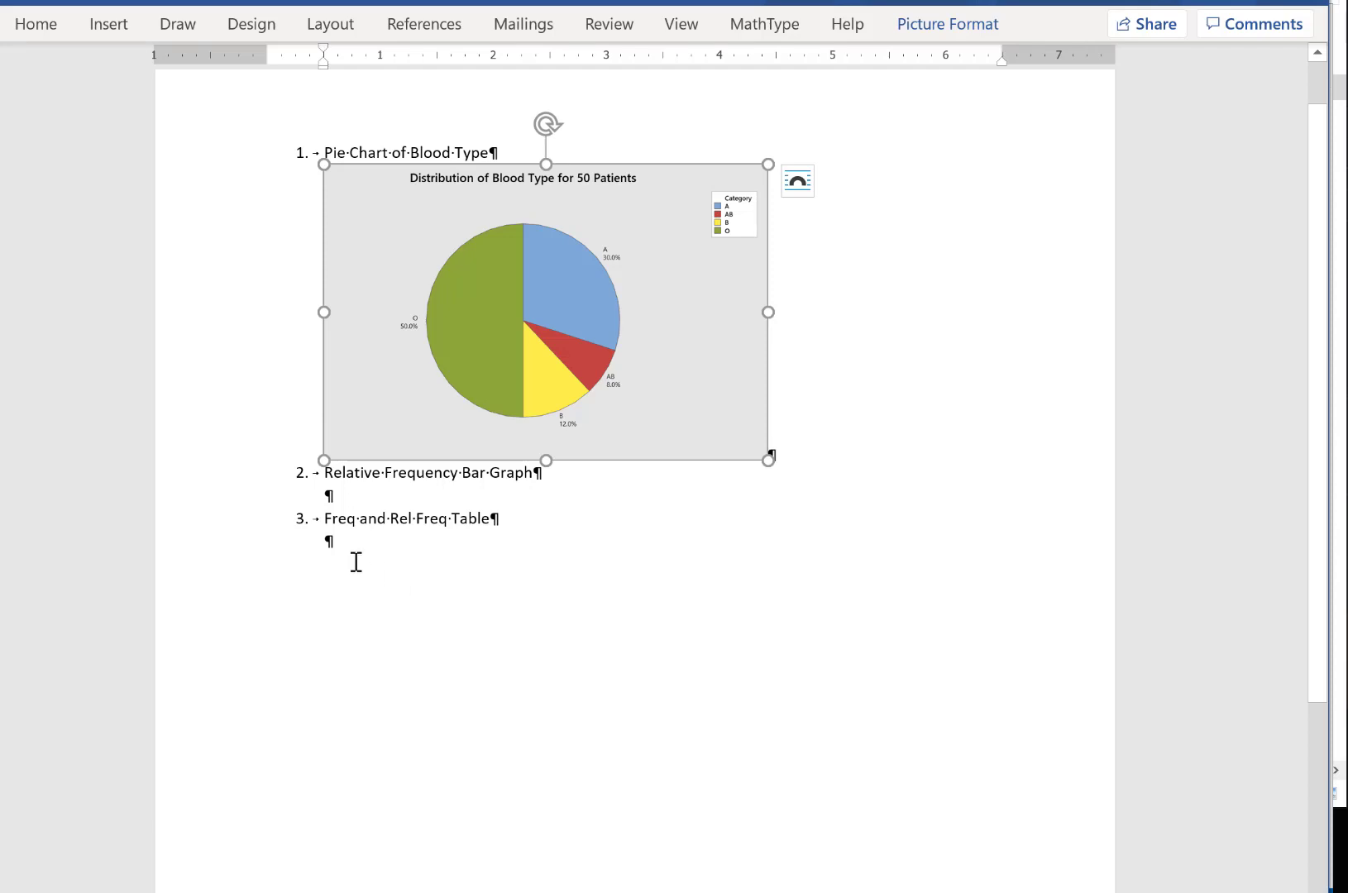
{"action": "left_click", "coordinate": [1220, 5]}
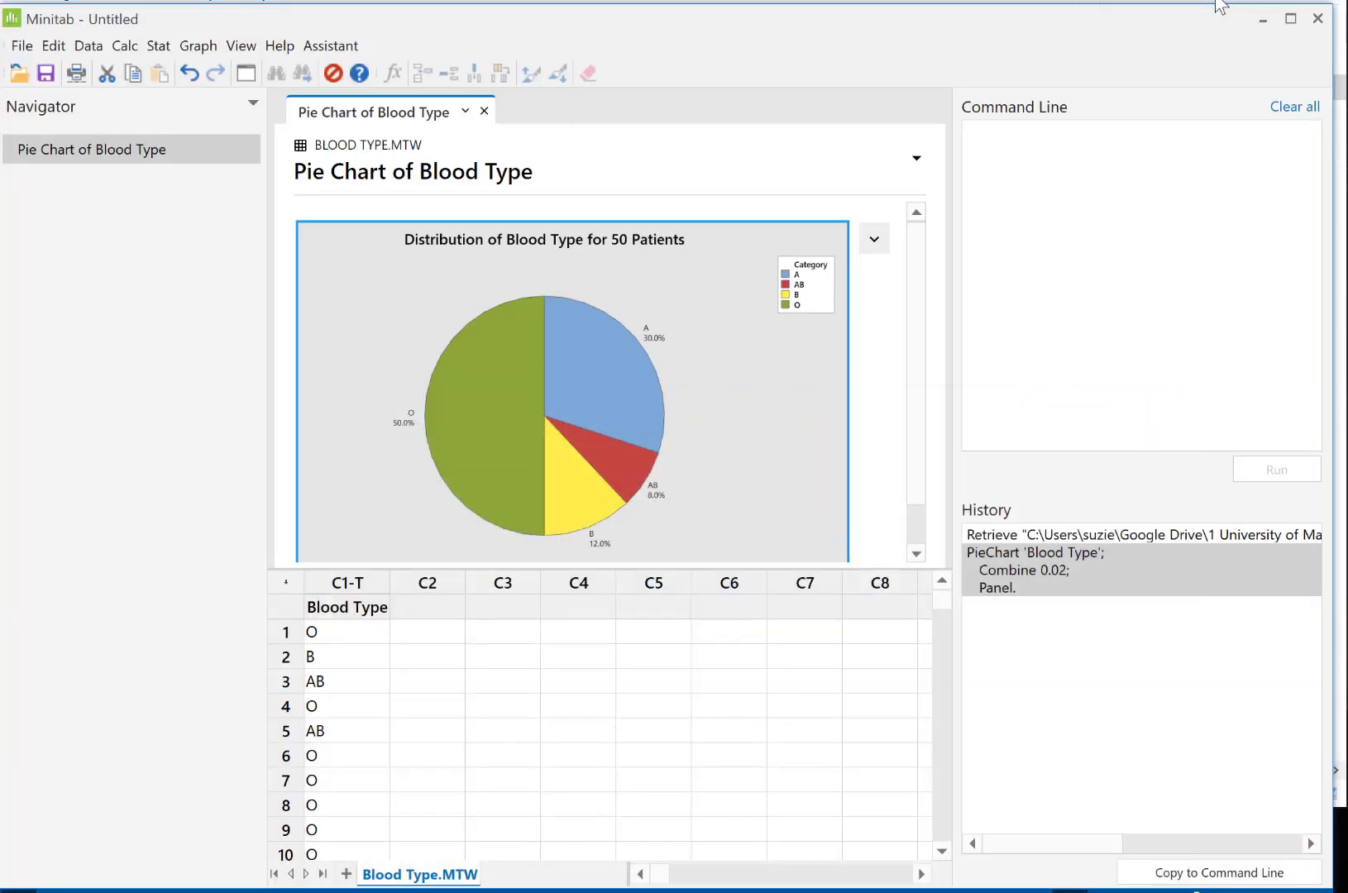
Step: Start a bar chart whose bars represent counts of unique values
{"action": "left_click", "coordinate": [190, 49]}
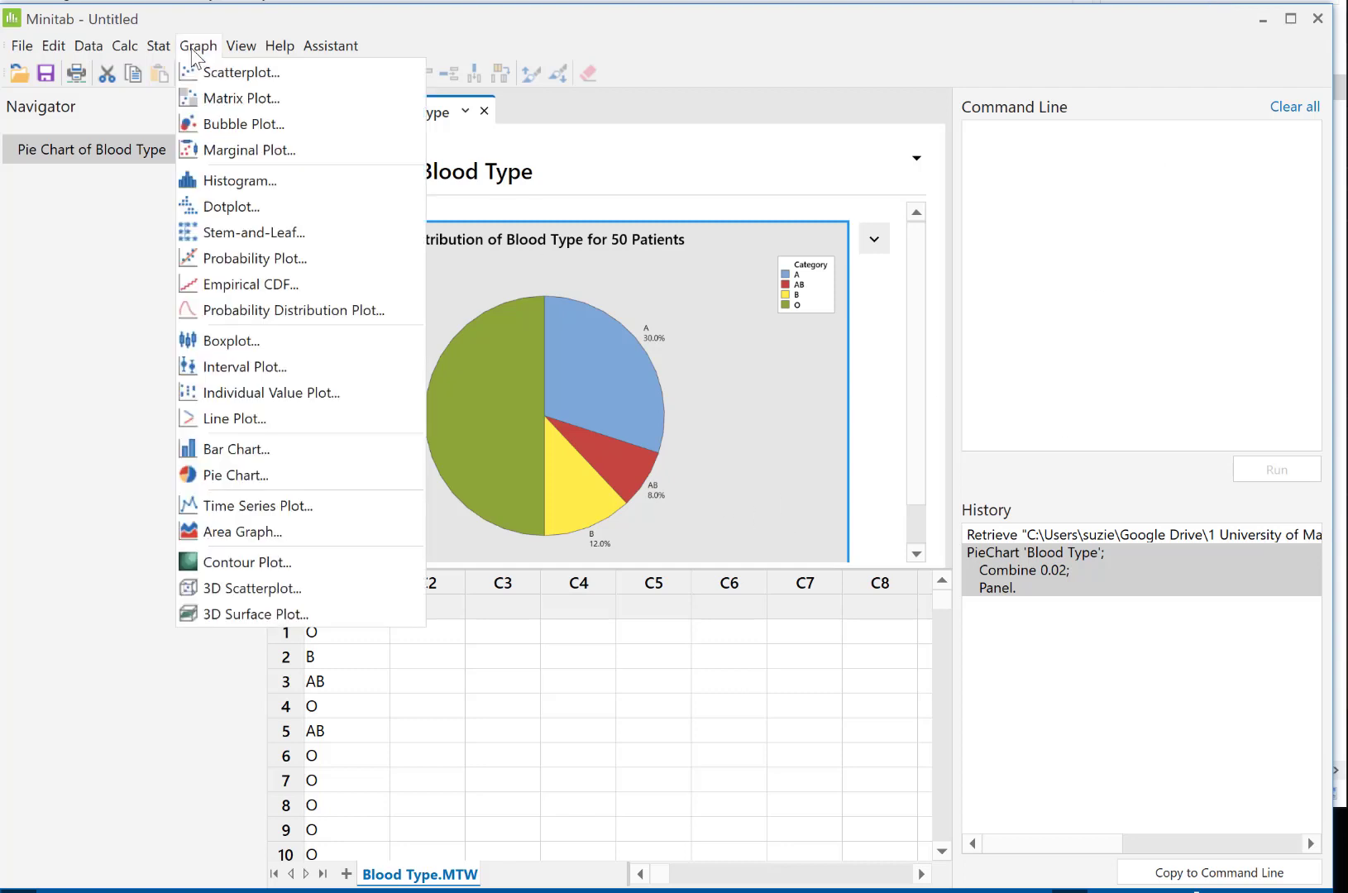
{"action": "left_click", "coordinate": [228, 451]}
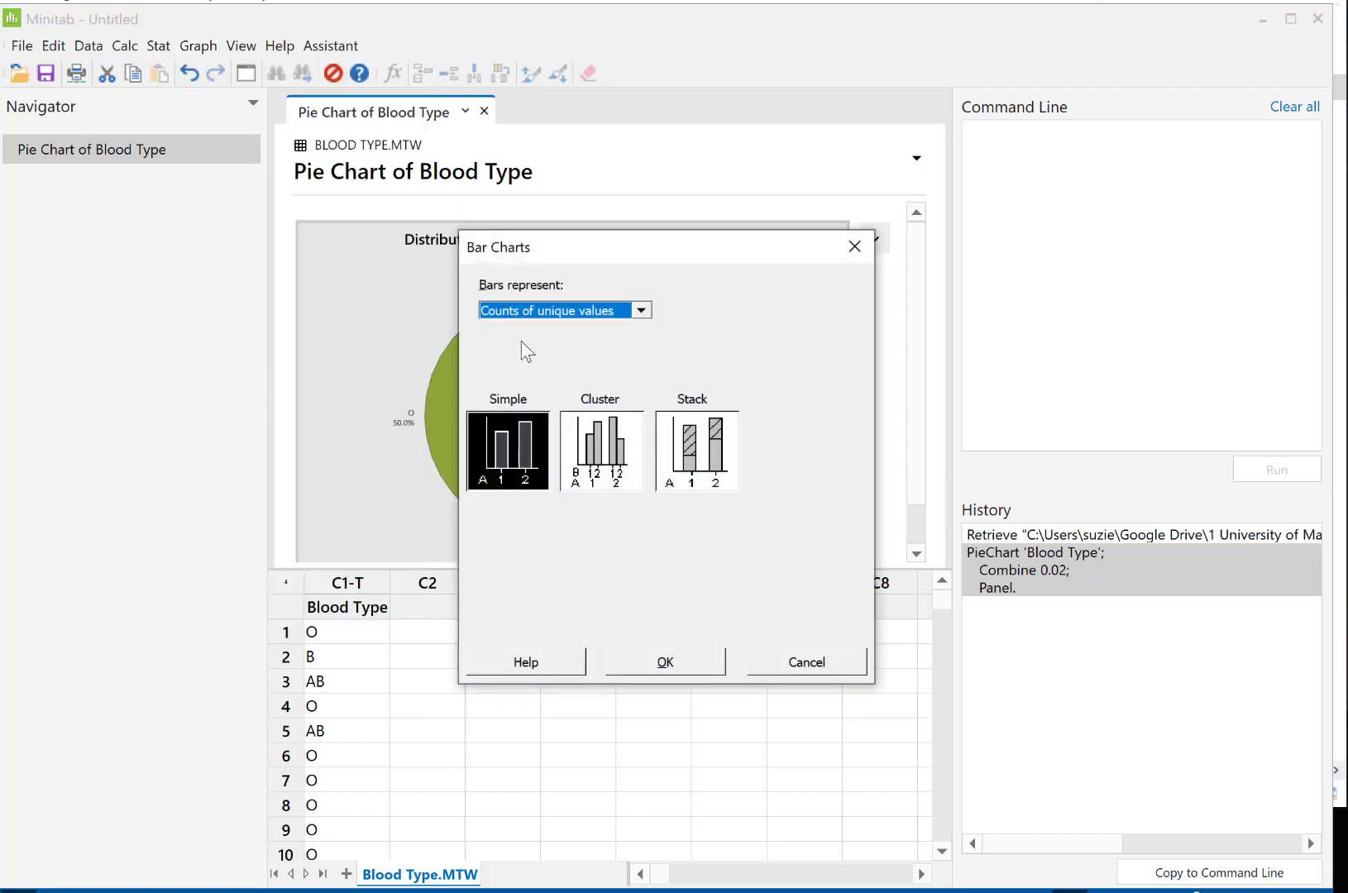
{"action": "left_click", "coordinate": [642, 310]}
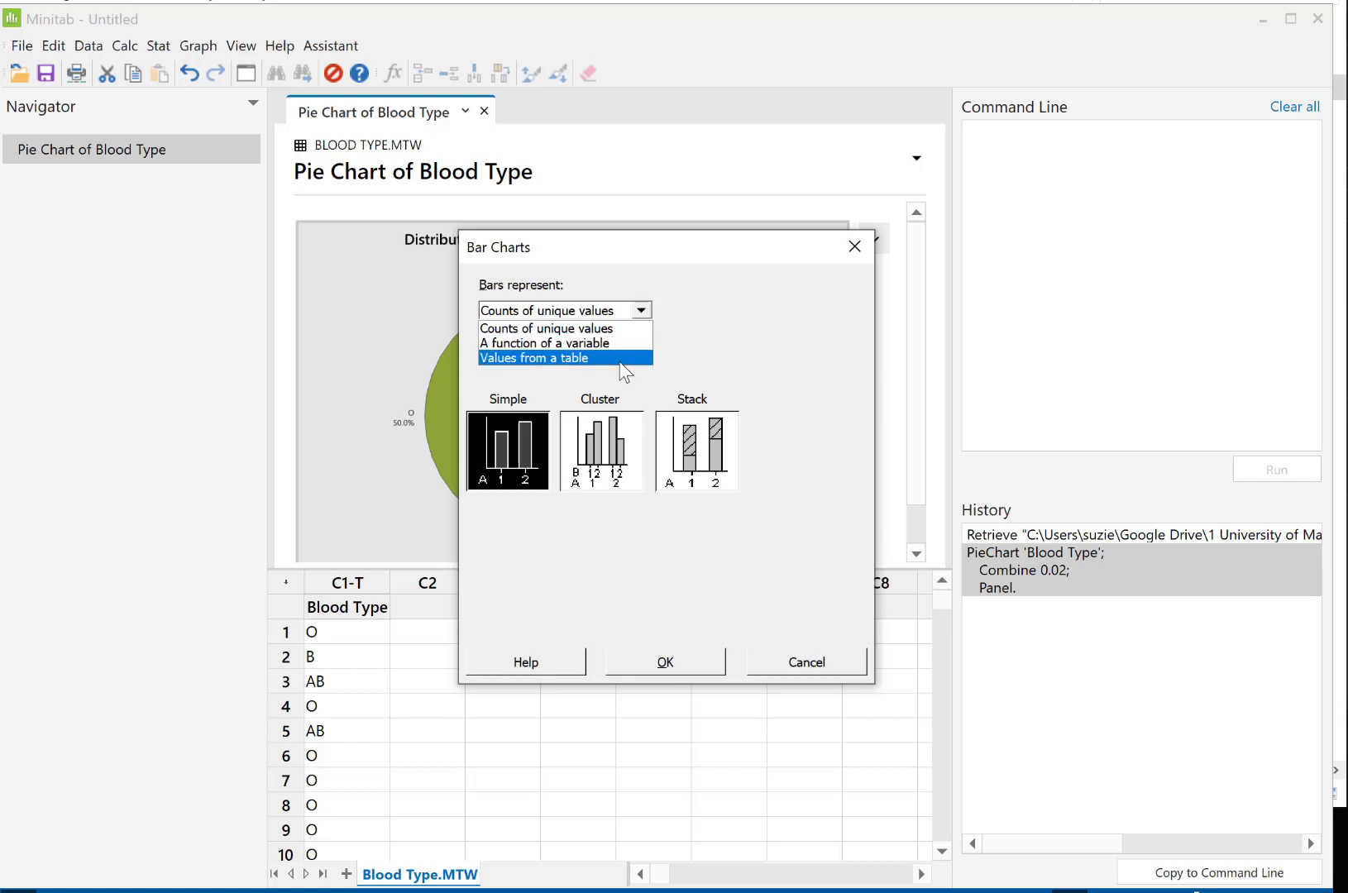
{"action": "left_click", "coordinate": [590, 328]}
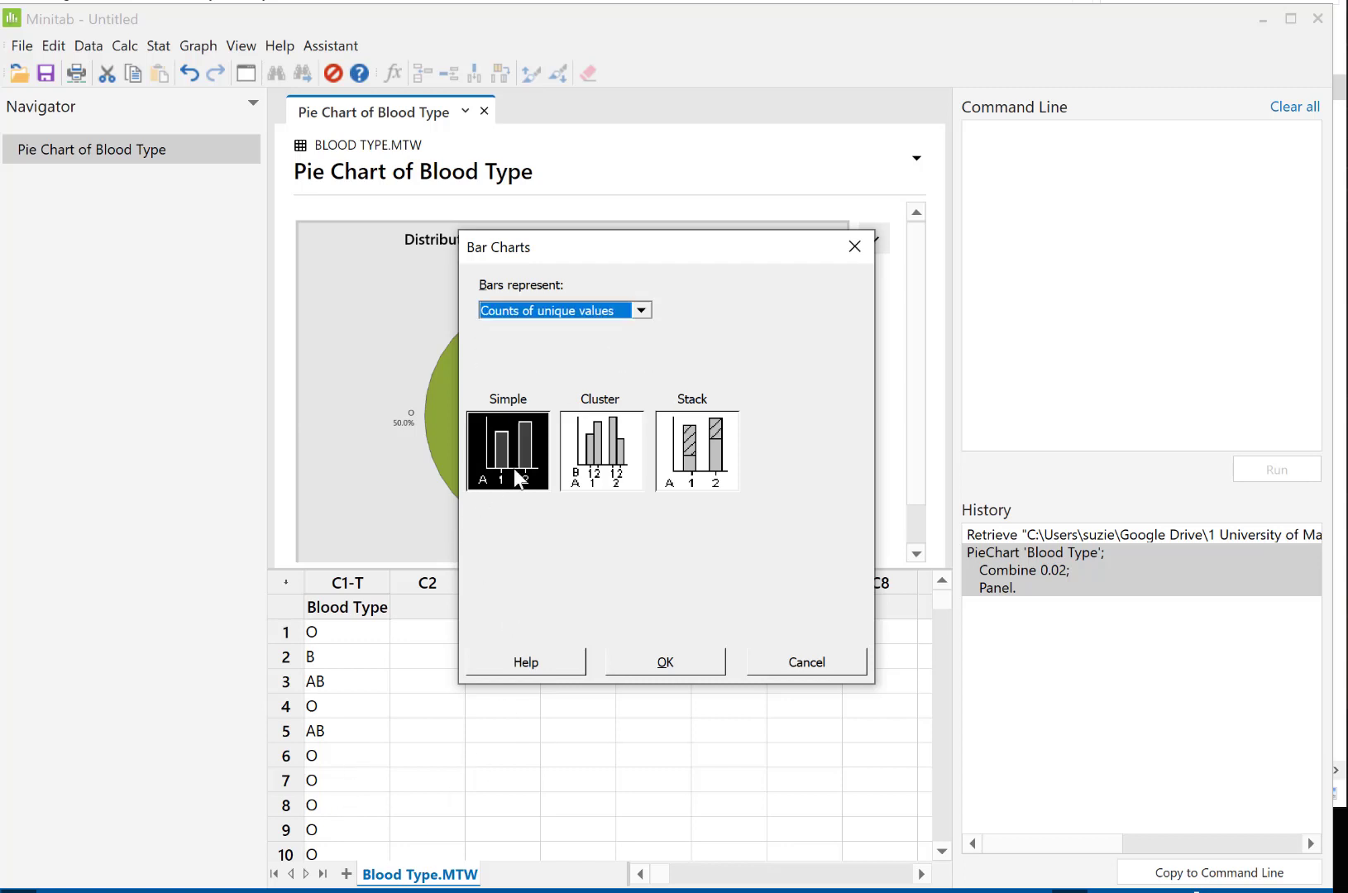
{"action": "left_click", "coordinate": [607, 446]}
{"action": "left_click", "coordinate": [708, 444]}
{"action": "left_click", "coordinate": [623, 455]}
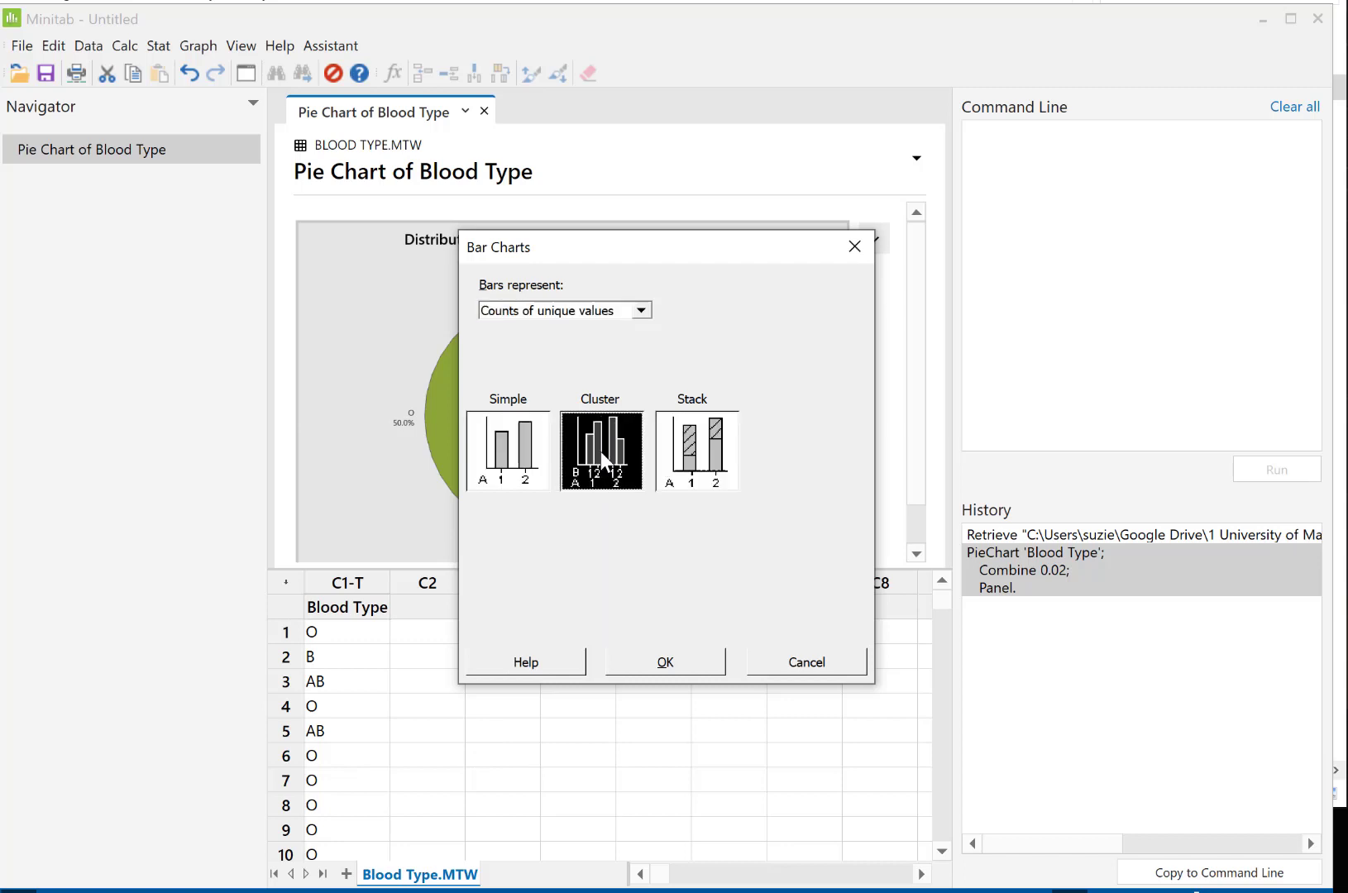
{"action": "left_click", "coordinate": [691, 461]}
{"action": "left_click", "coordinate": [522, 472]}
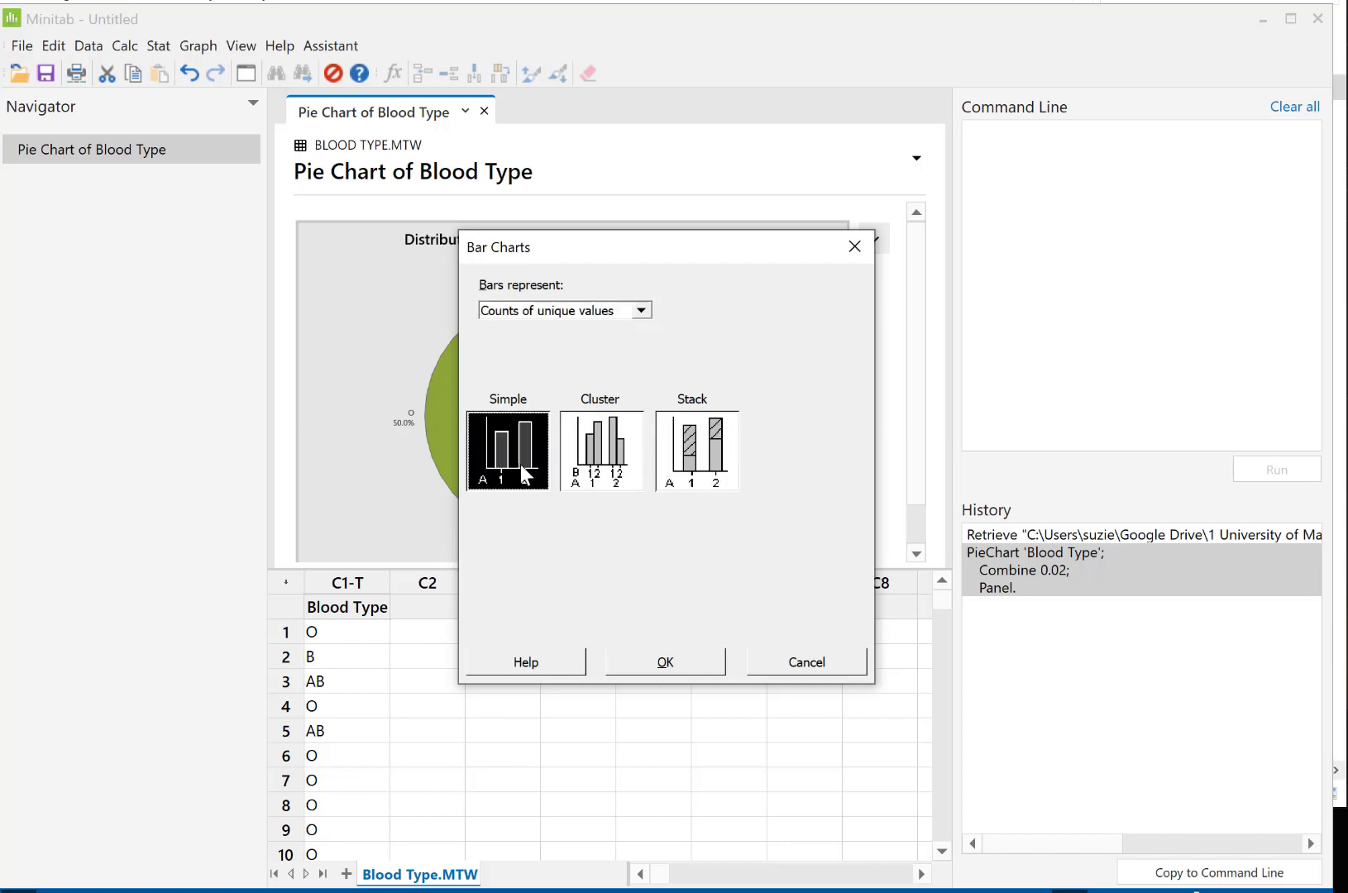
Step: Create the simple bar chart with Blood Type as the categorical variable
{"action": "left_click", "coordinate": [689, 660]}
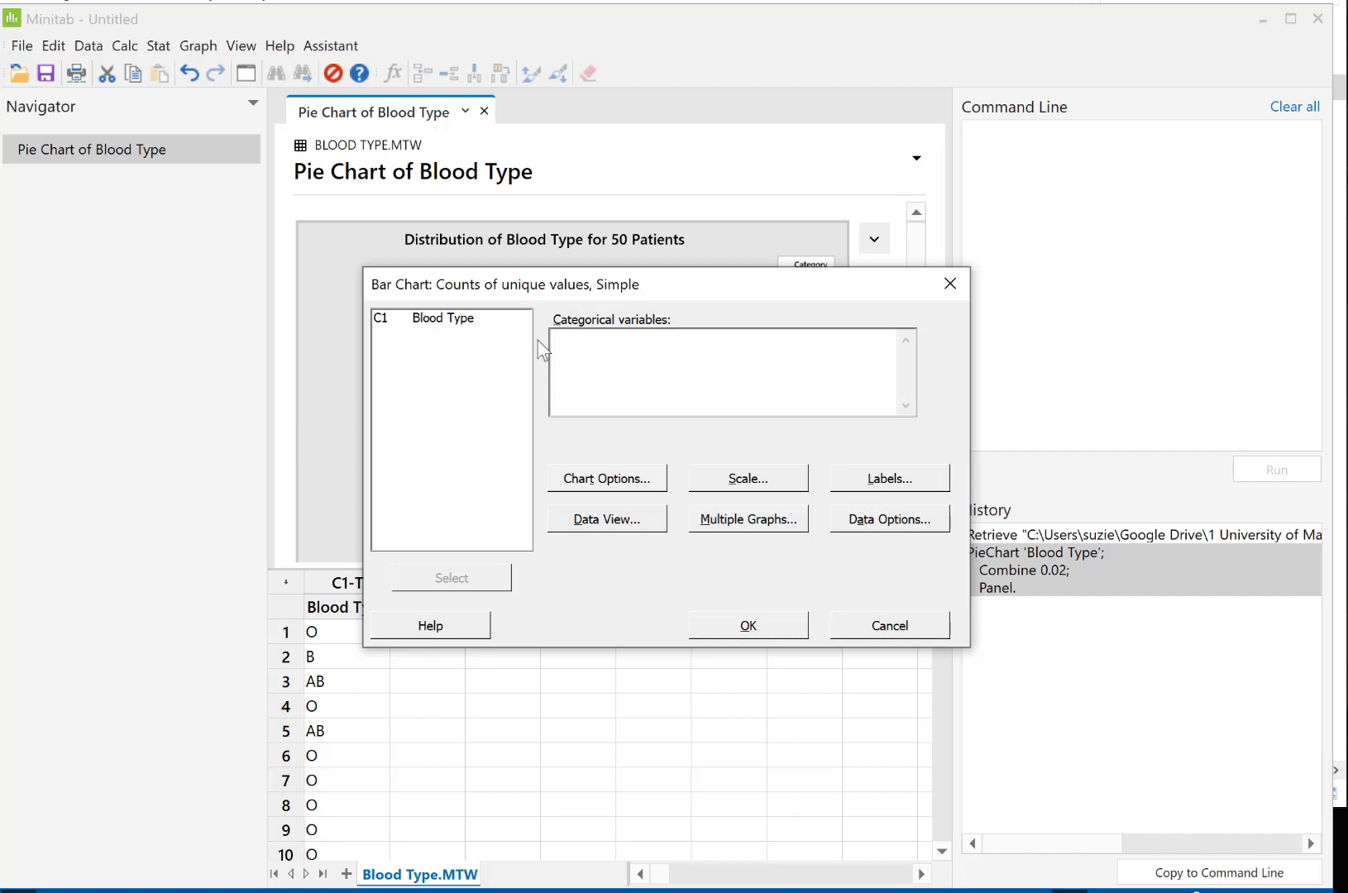
{"action": "double_click", "coordinate": [431, 322]}
{"action": "left_click", "coordinate": [733, 628]}
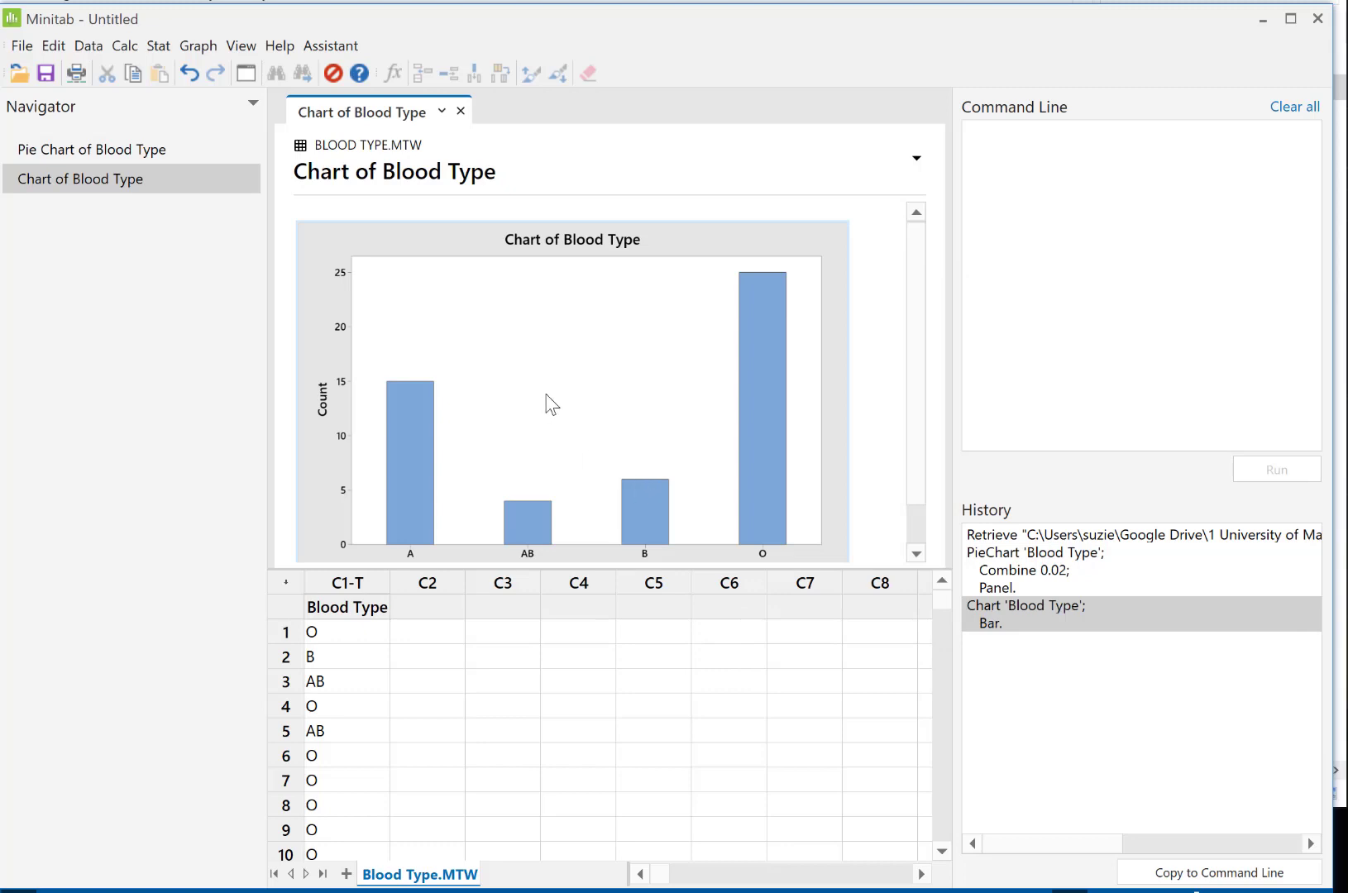
Step: Open the bar chart of blood types for graph editing
{"action": "left_click", "coordinate": [603, 340]}
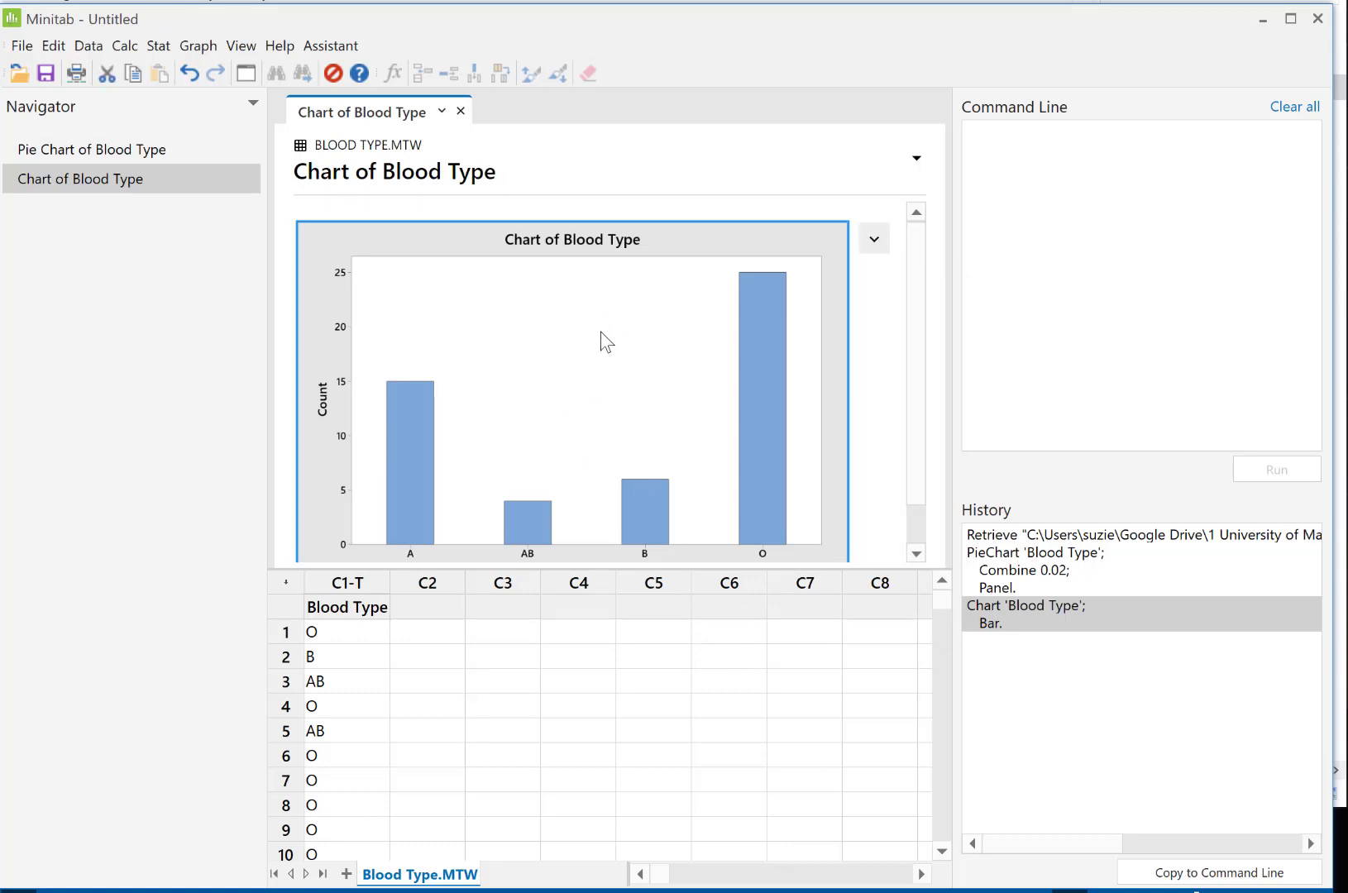
{"action": "left_click", "coordinate": [874, 240]}
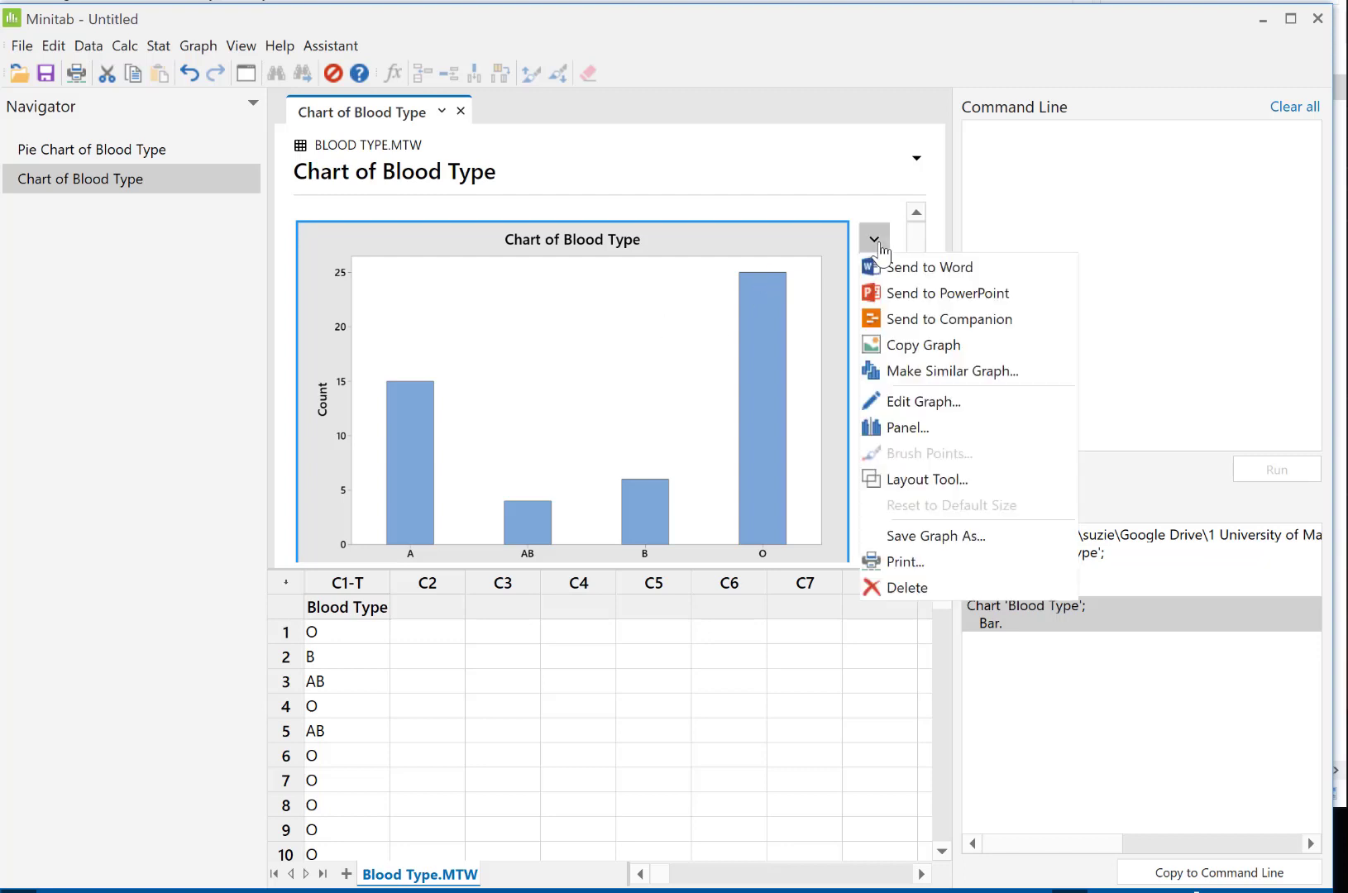
{"action": "left_click", "coordinate": [911, 411]}
Step: Change the bar chart title text to "Distribution of Blood Type for Sample of 50 Patients"
{"action": "double_click", "coordinate": [614, 258]}
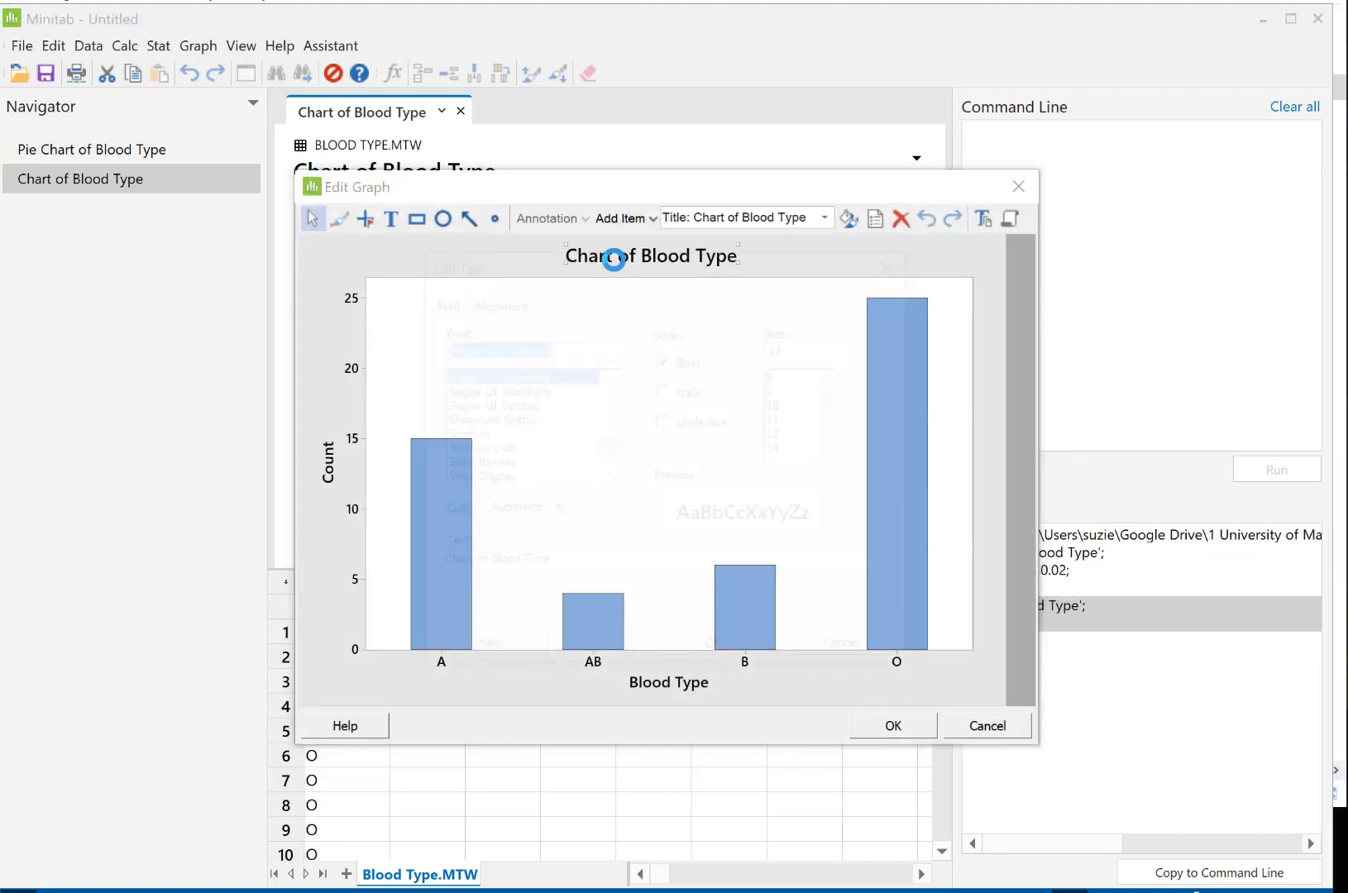
{"action": "left_click_drag", "start_coordinate": [471, 564], "coordinate": [432, 570]}
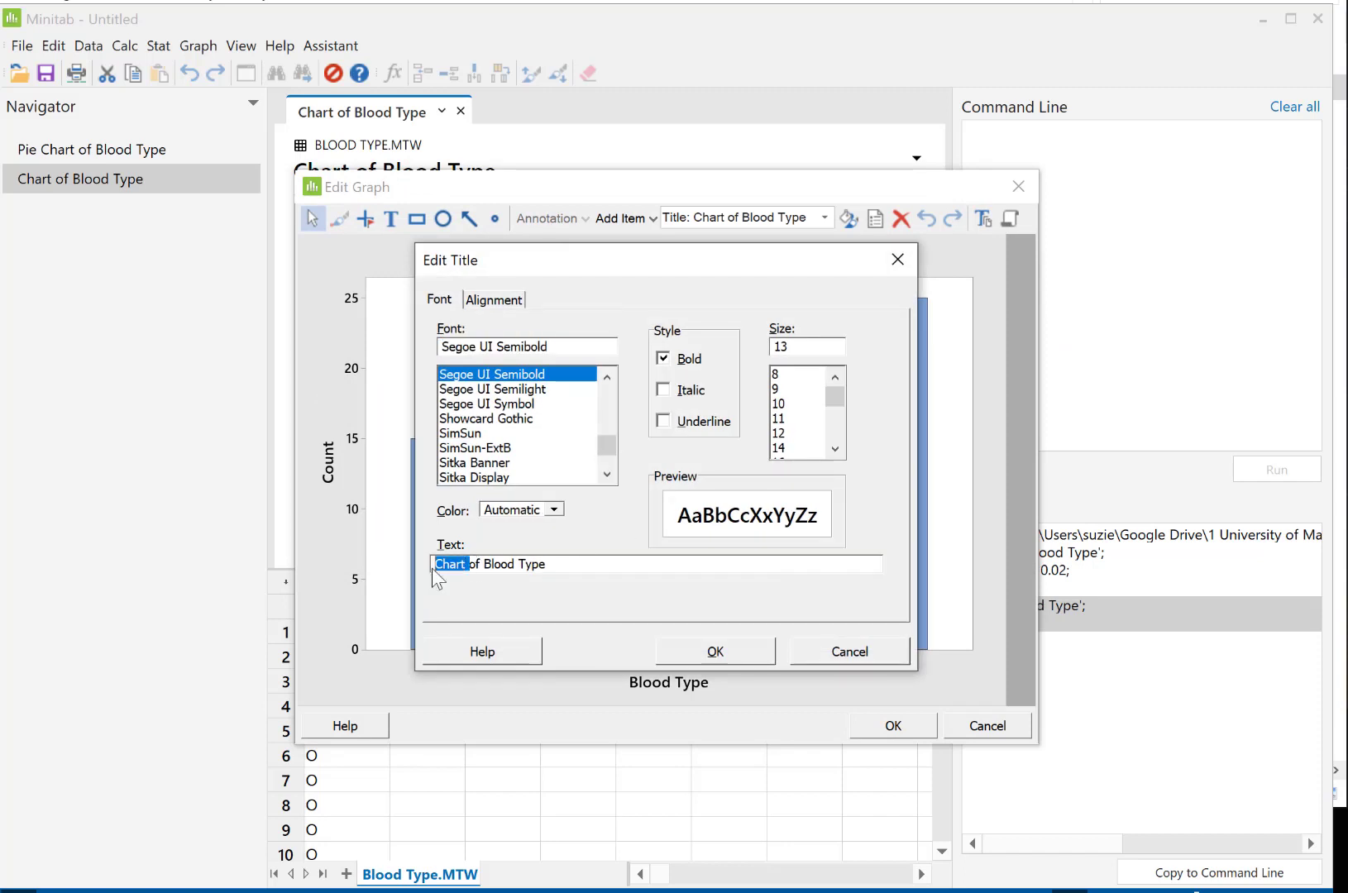
{"action": "type", "text": "Distribution"}
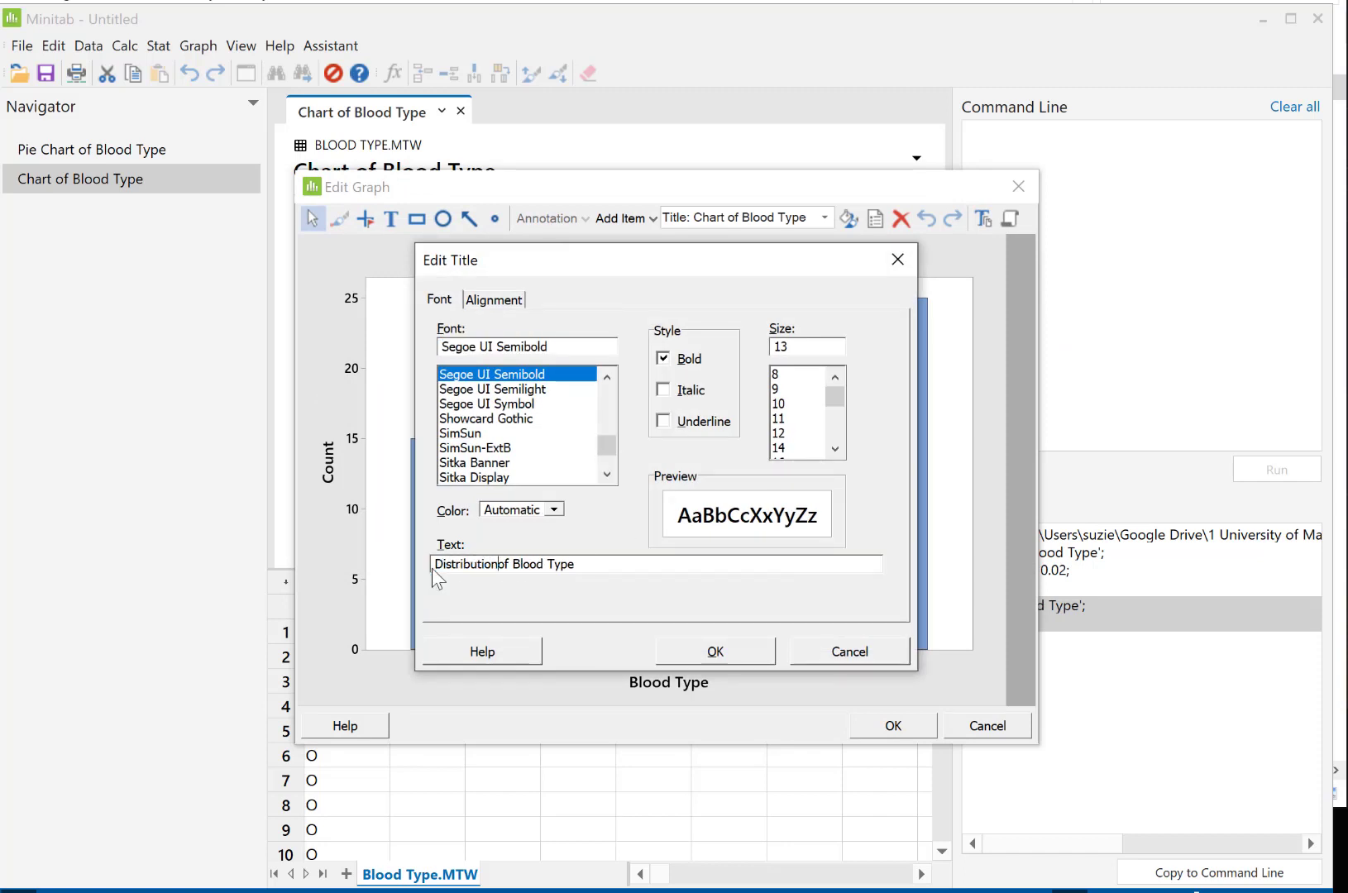
{"action": "type", "text": " of"}
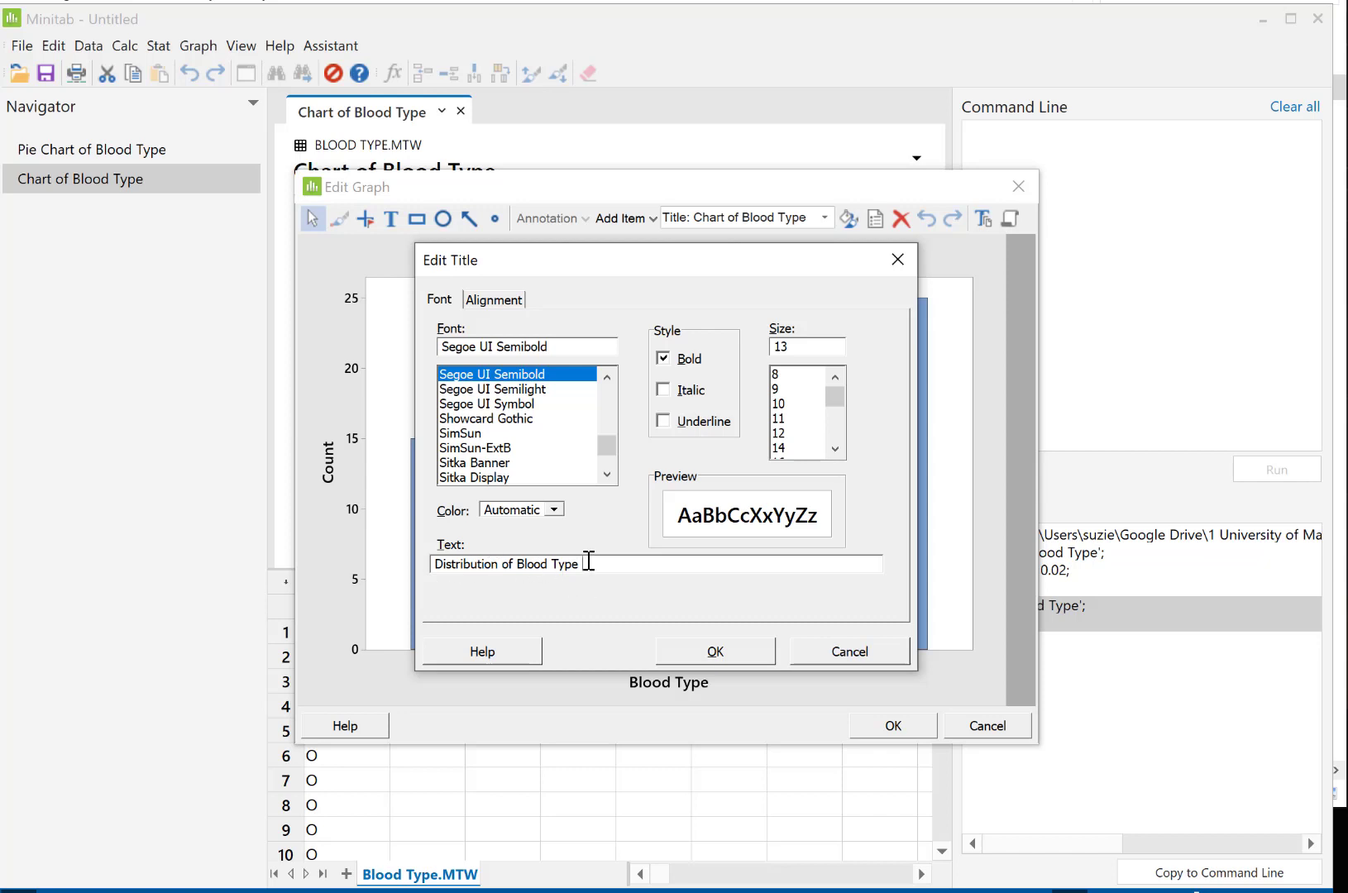
{"action": "type", "text": " Blood Type for Sample of 50 Patients"}
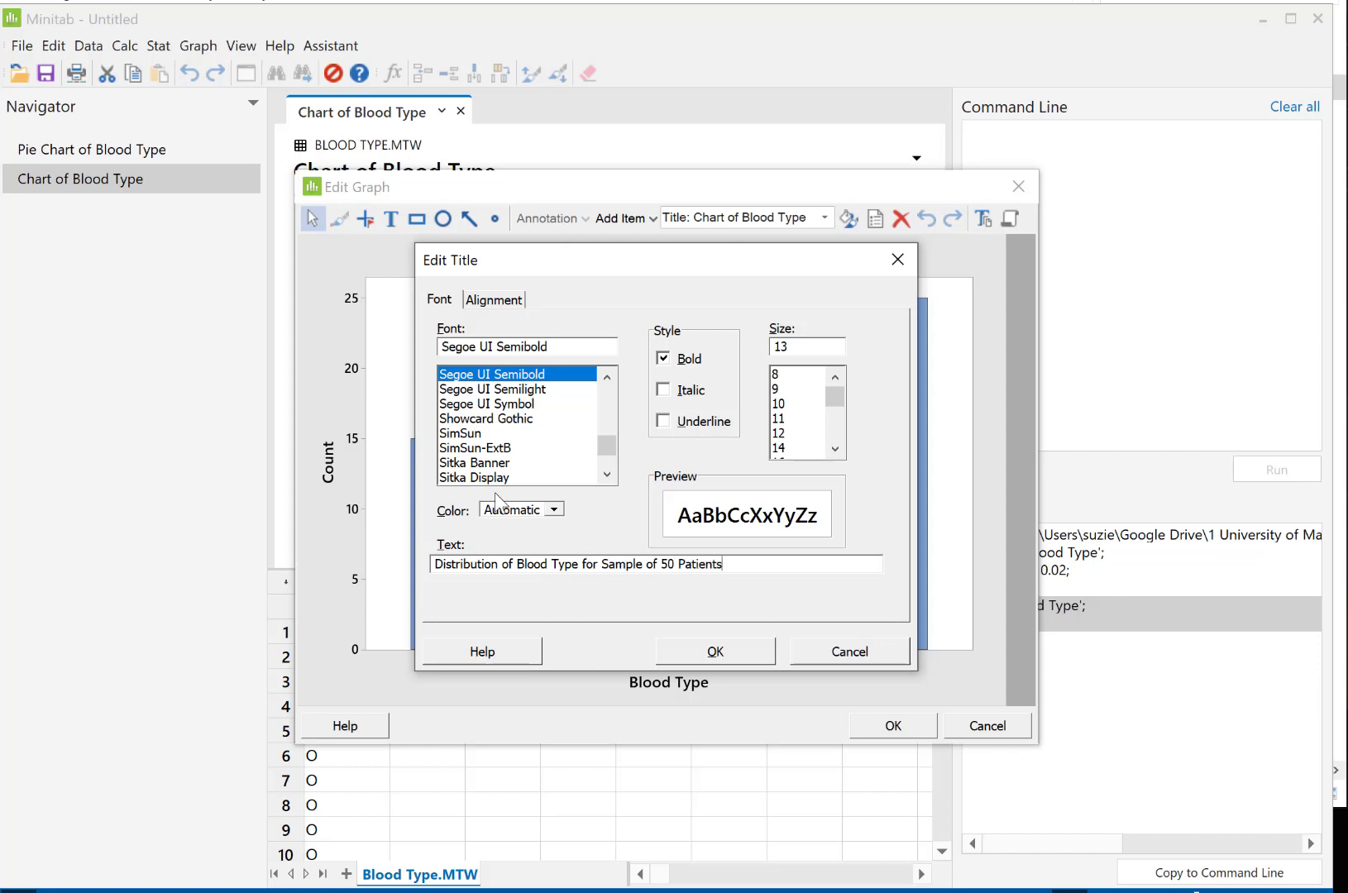
Step: Set the bar chart title's font to Calibri at size 14
{"action": "left_click_drag", "start_coordinate": [604, 444], "coordinate": [604, 404]}
{"action": "left_click", "coordinate": [608, 474]}
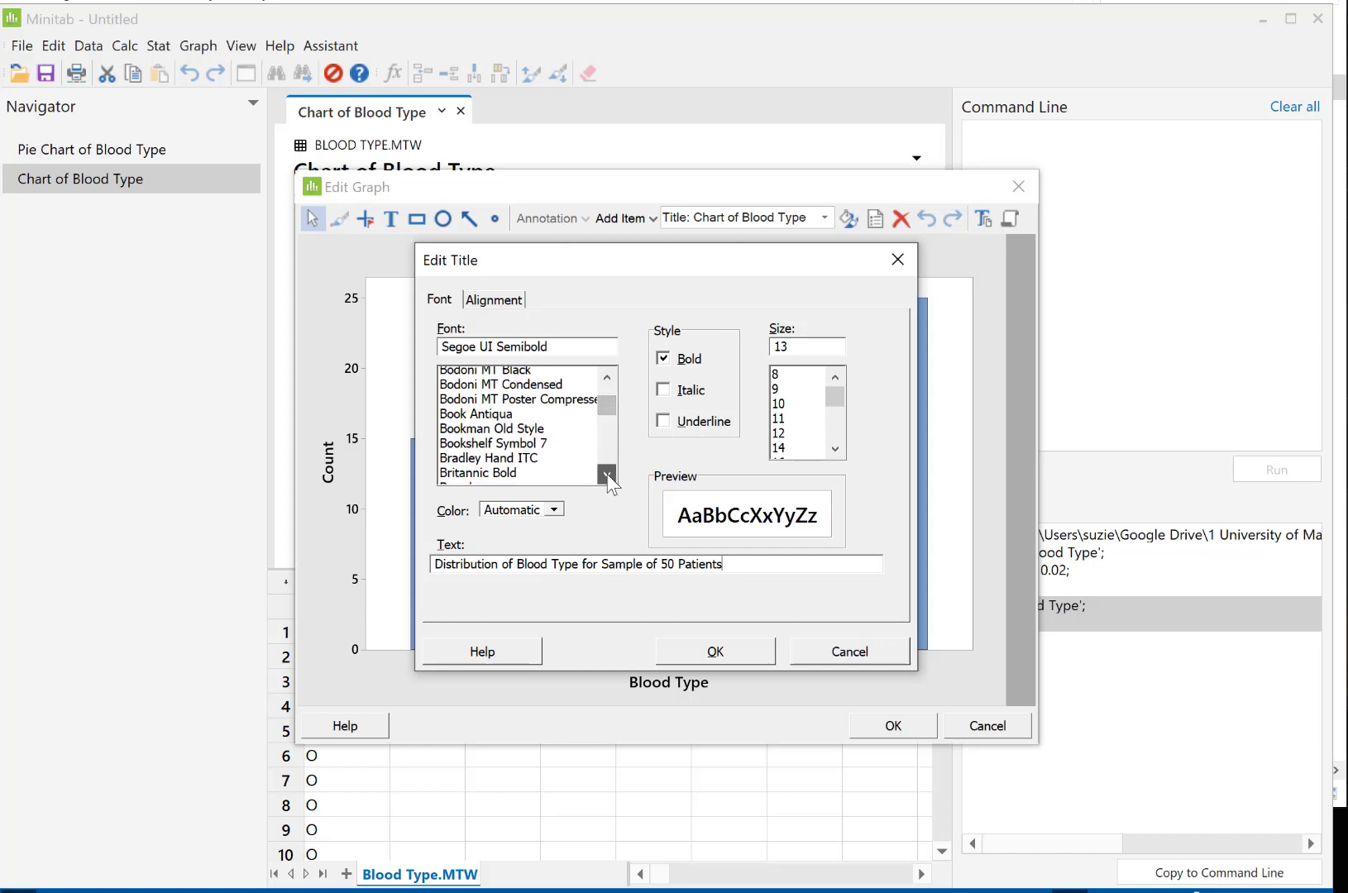
{"action": "left_click", "coordinate": [608, 474]}
{"action": "left_click", "coordinate": [608, 473]}
{"action": "left_click", "coordinate": [463, 448]}
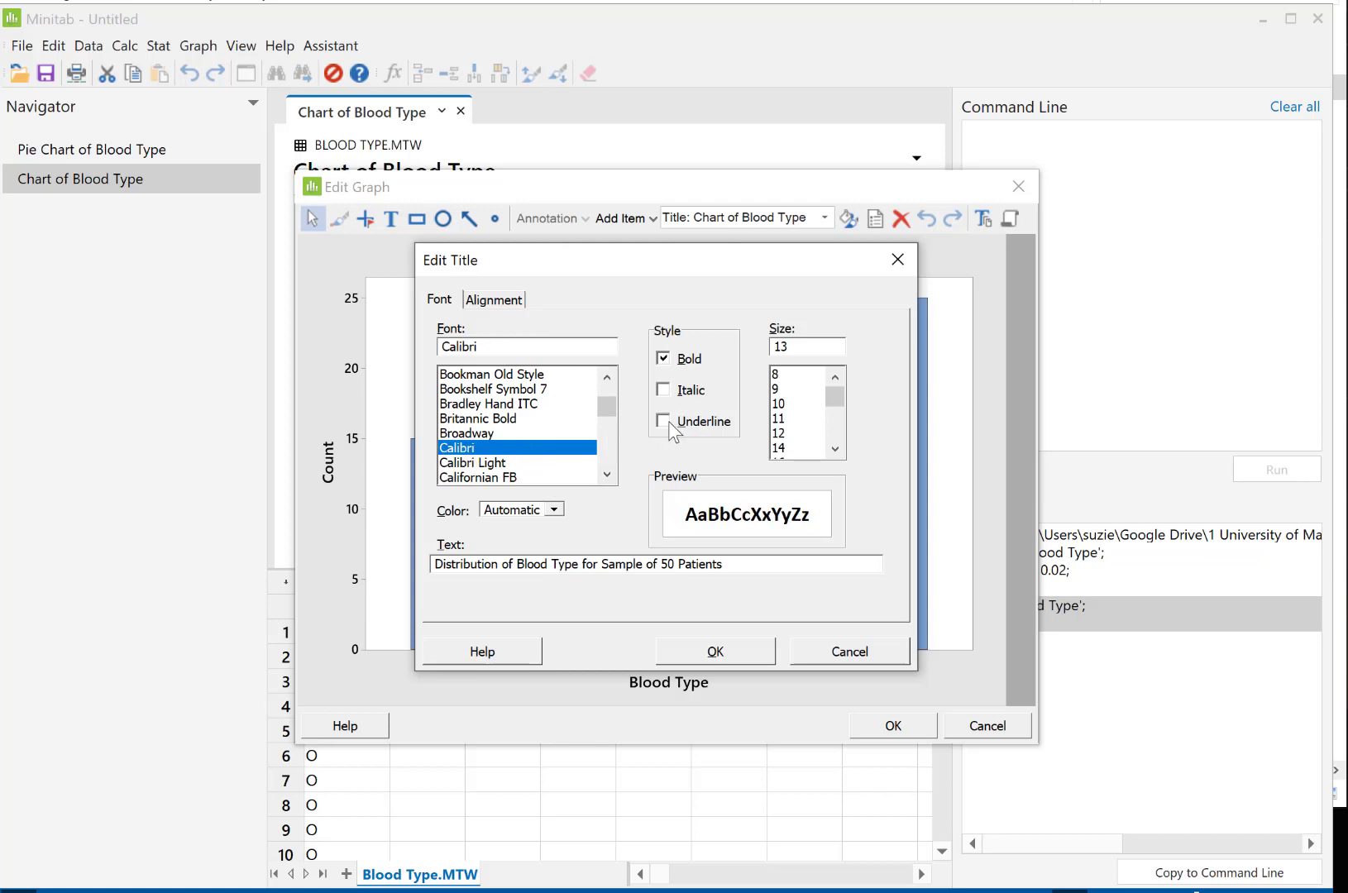
{"action": "left_click", "coordinate": [782, 449]}
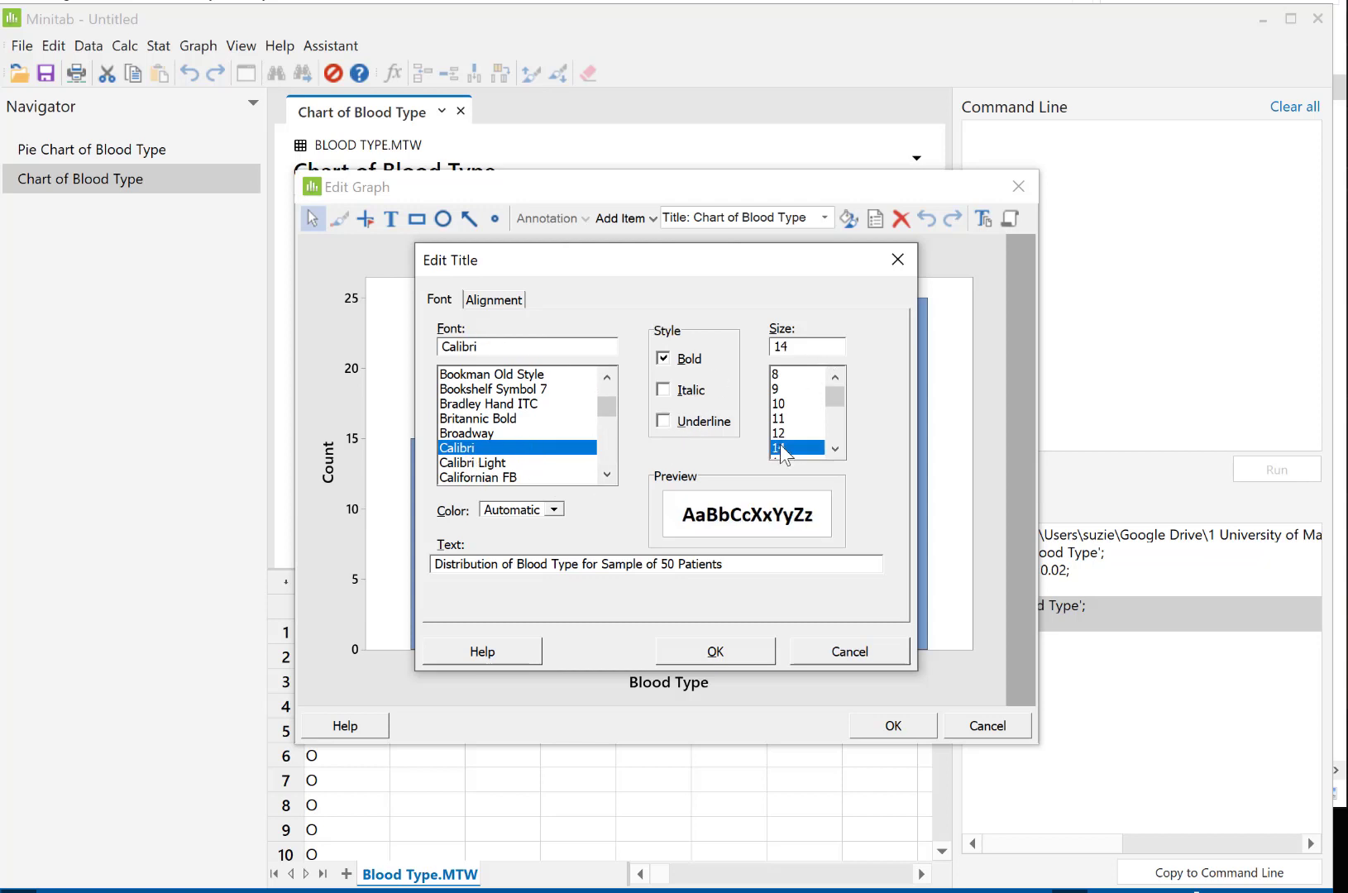
Step: Color the bar chart's title blue and apply the title changes
{"action": "left_click", "coordinate": [554, 511]}
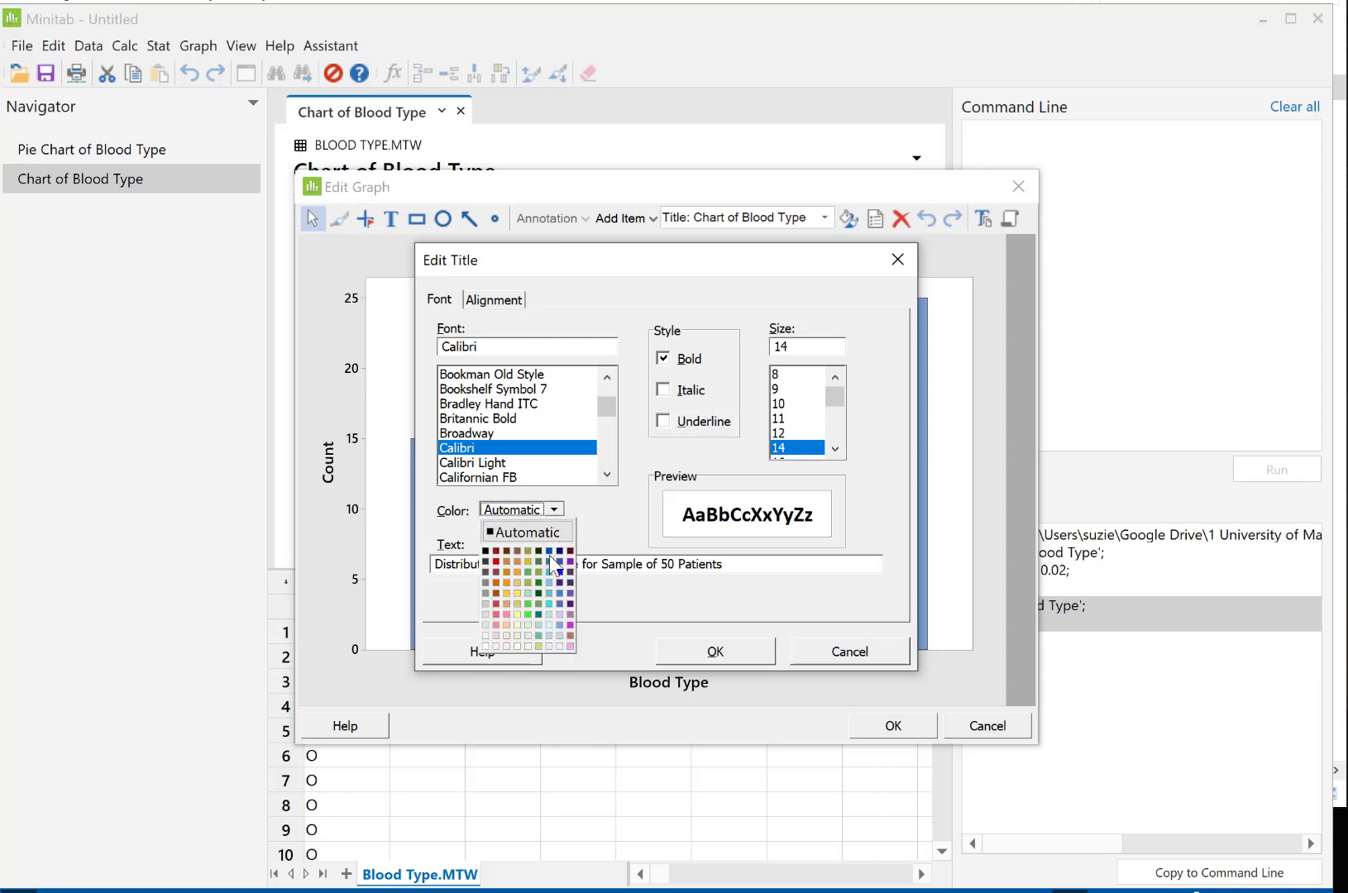
{"action": "left_click", "coordinate": [548, 560]}
{"action": "left_click", "coordinate": [713, 651]}
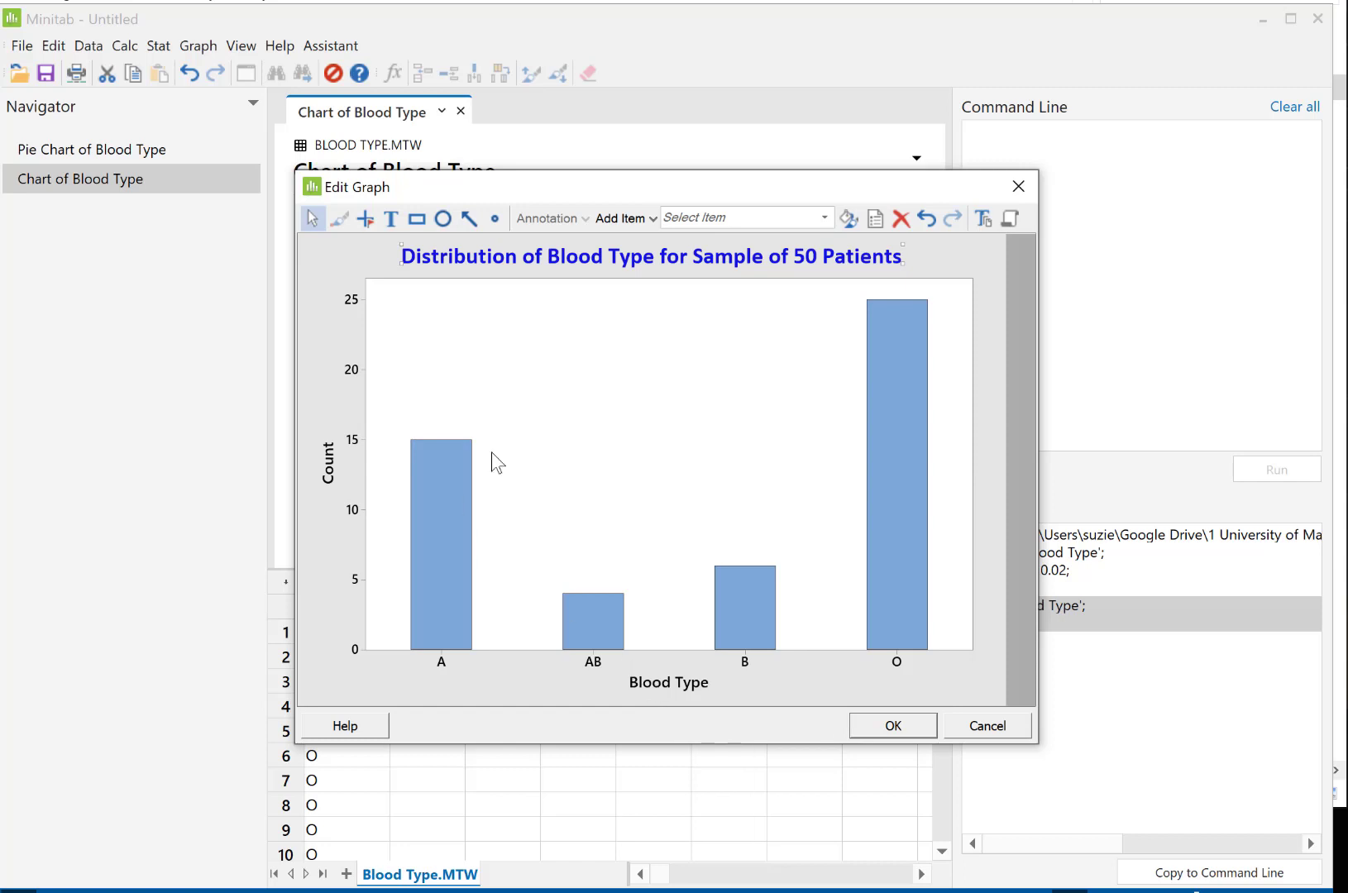
Step: Add gridlines for the Y major ticks to the bar chart
{"action": "right_click", "coordinate": [609, 416]}
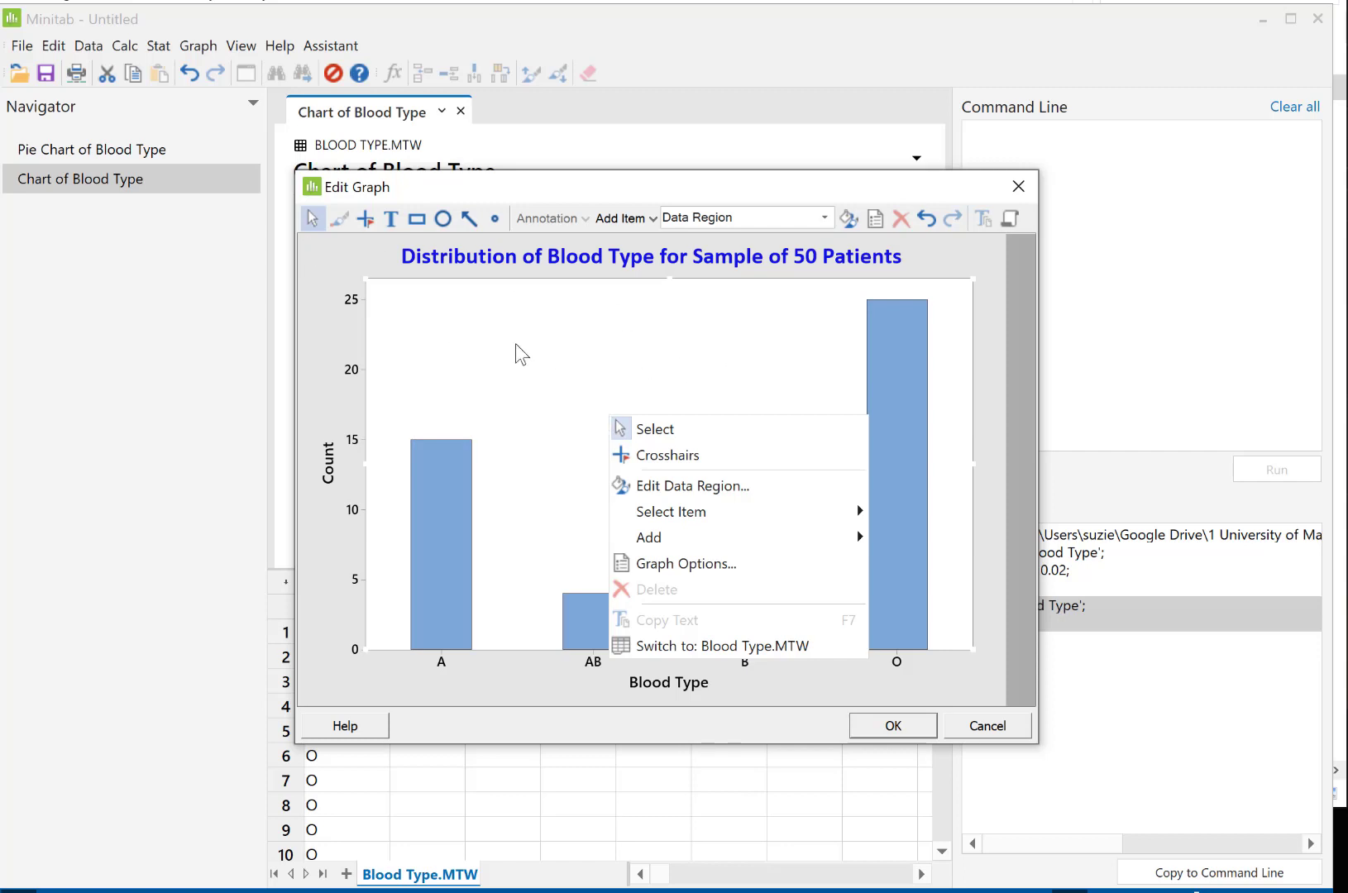
{"action": "mouse_move", "coordinate": [651, 541]}
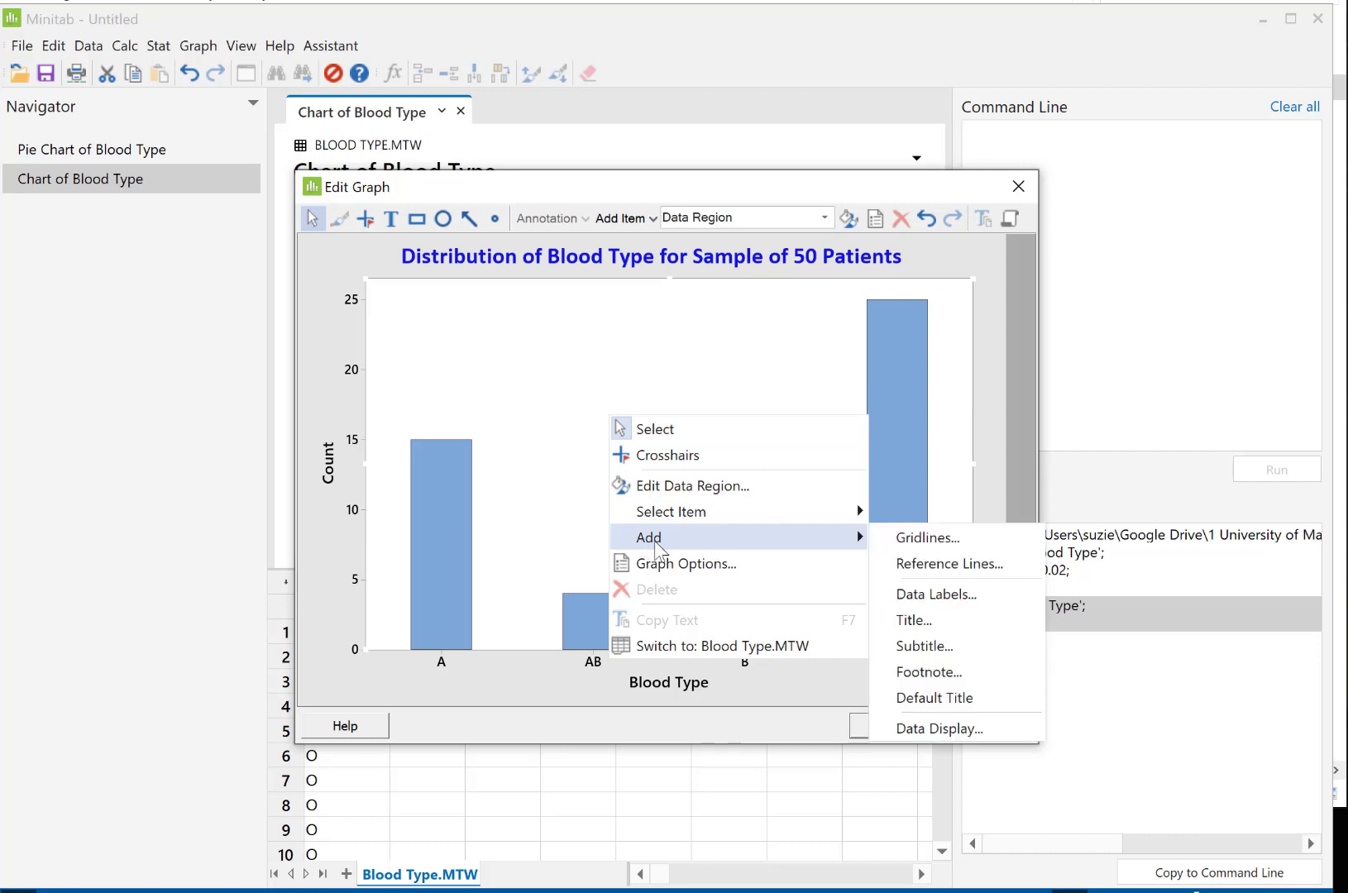
{"action": "left_click", "coordinate": [916, 546]}
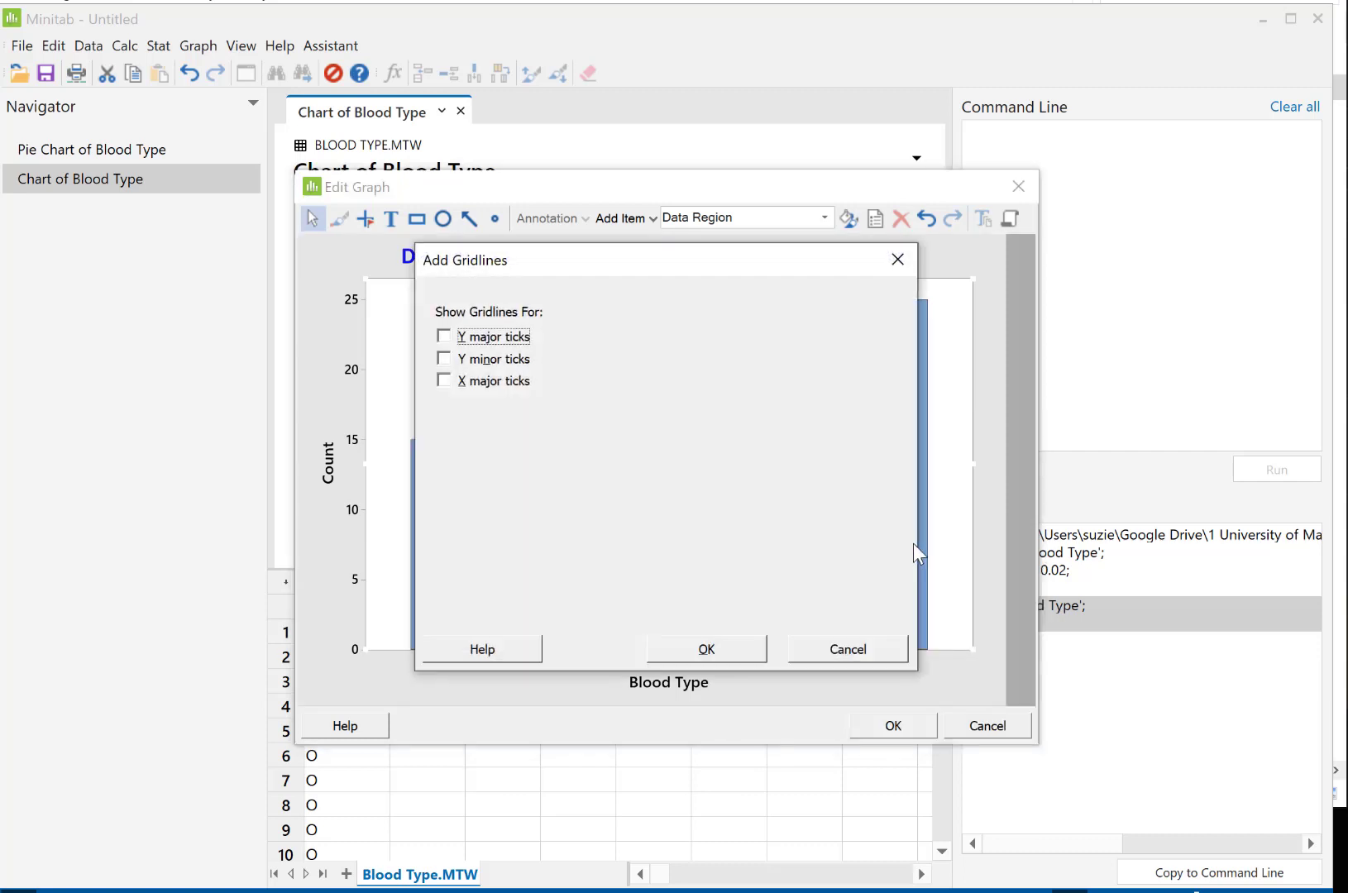
{"action": "left_click", "coordinate": [444, 337]}
{"action": "left_click", "coordinate": [705, 649]}
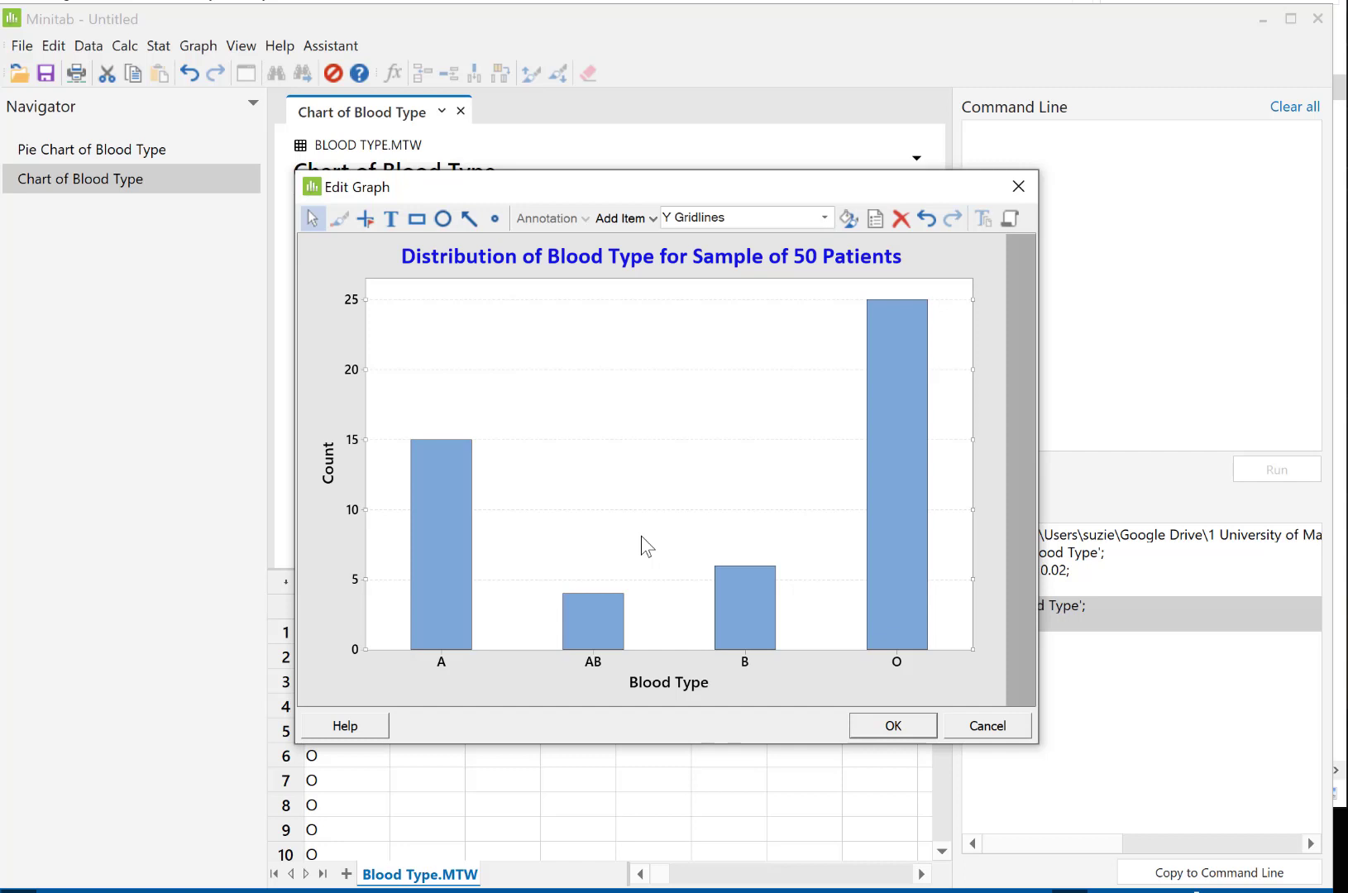
Step: Show the bar chart's Y axis as percent and apply all graph edits
{"action": "right_click", "coordinate": [662, 409]}
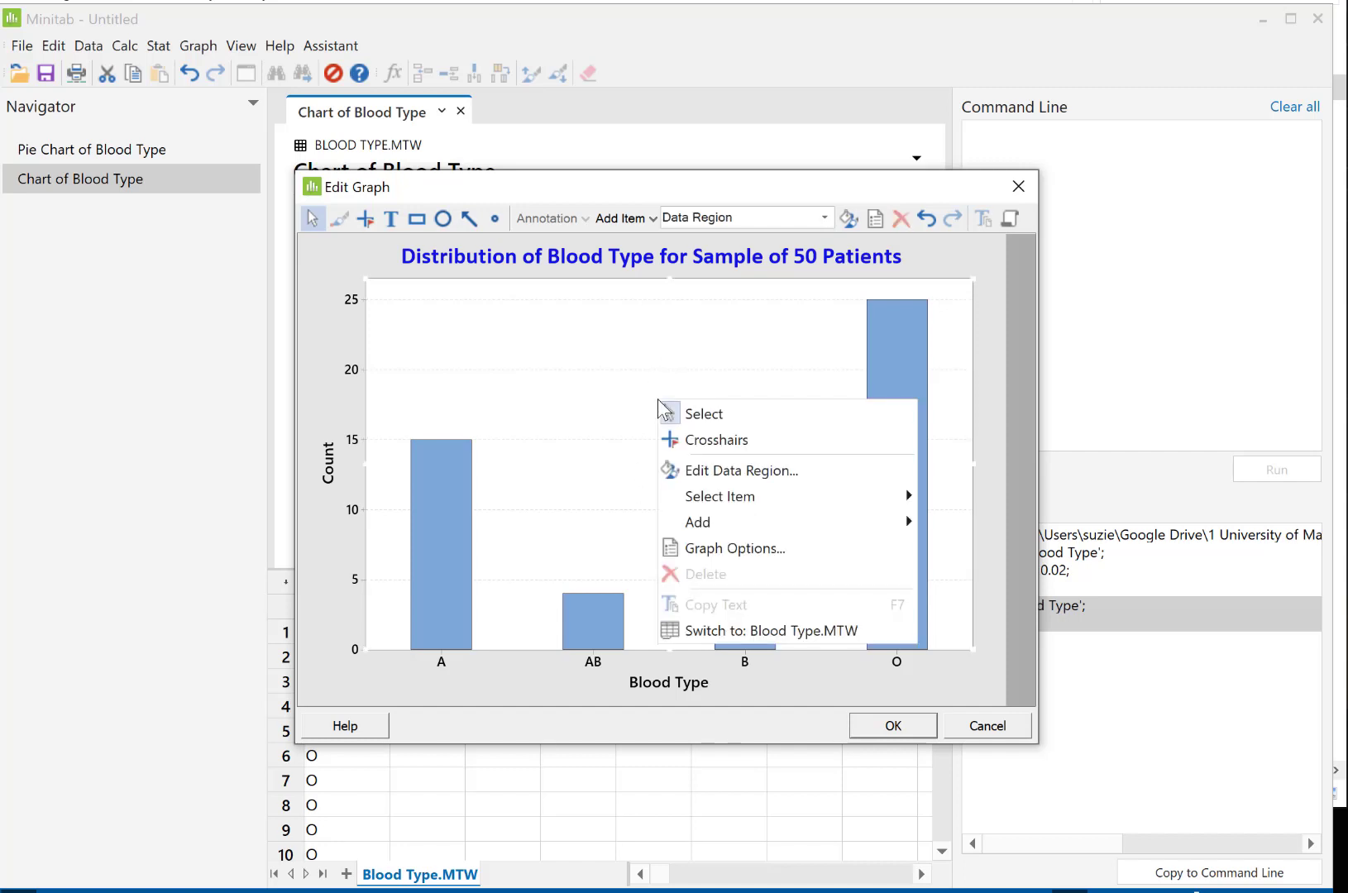
{"action": "left_click", "coordinate": [707, 546]}
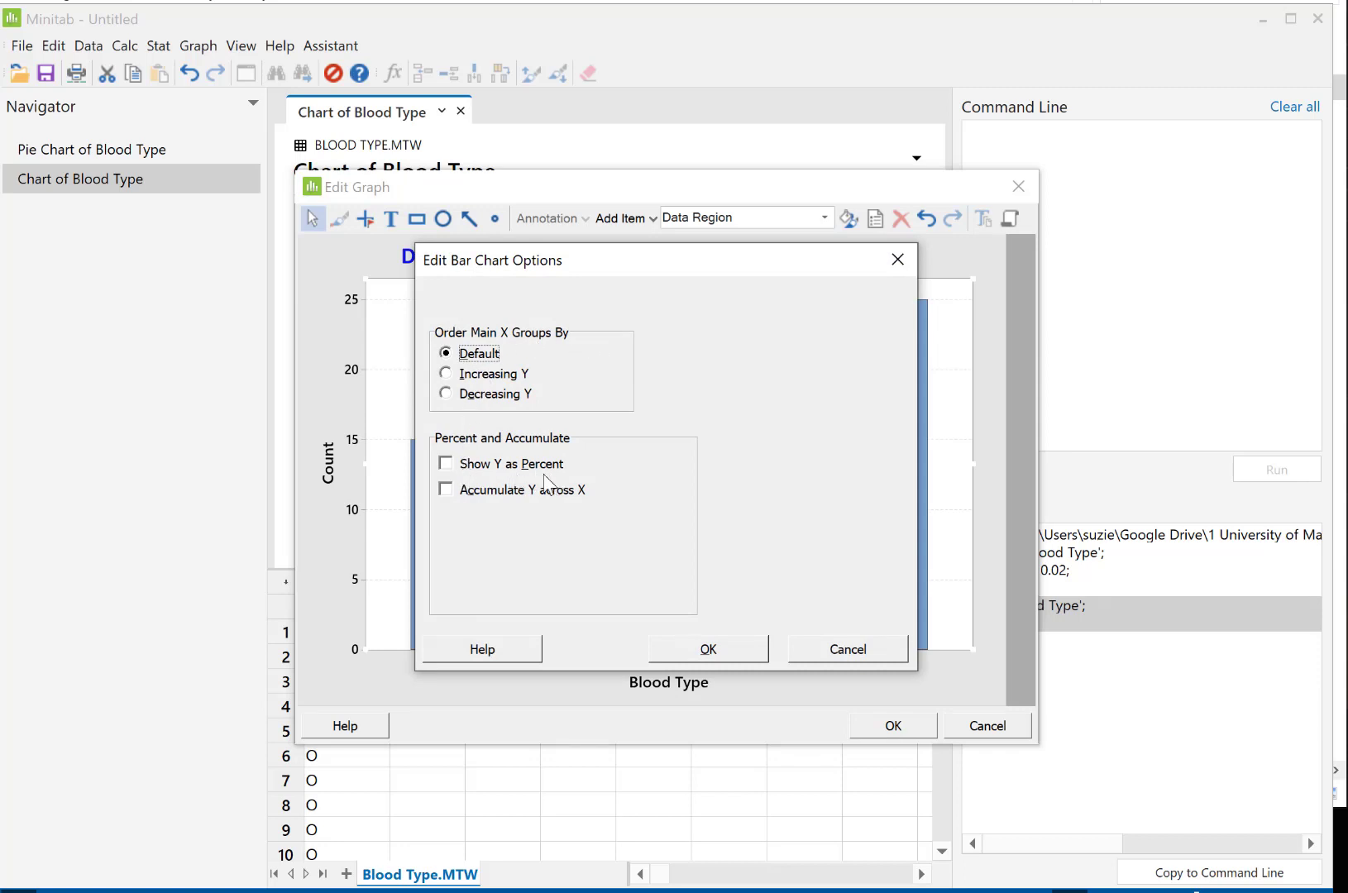
{"action": "left_click", "coordinate": [444, 463]}
{"action": "left_click", "coordinate": [728, 650]}
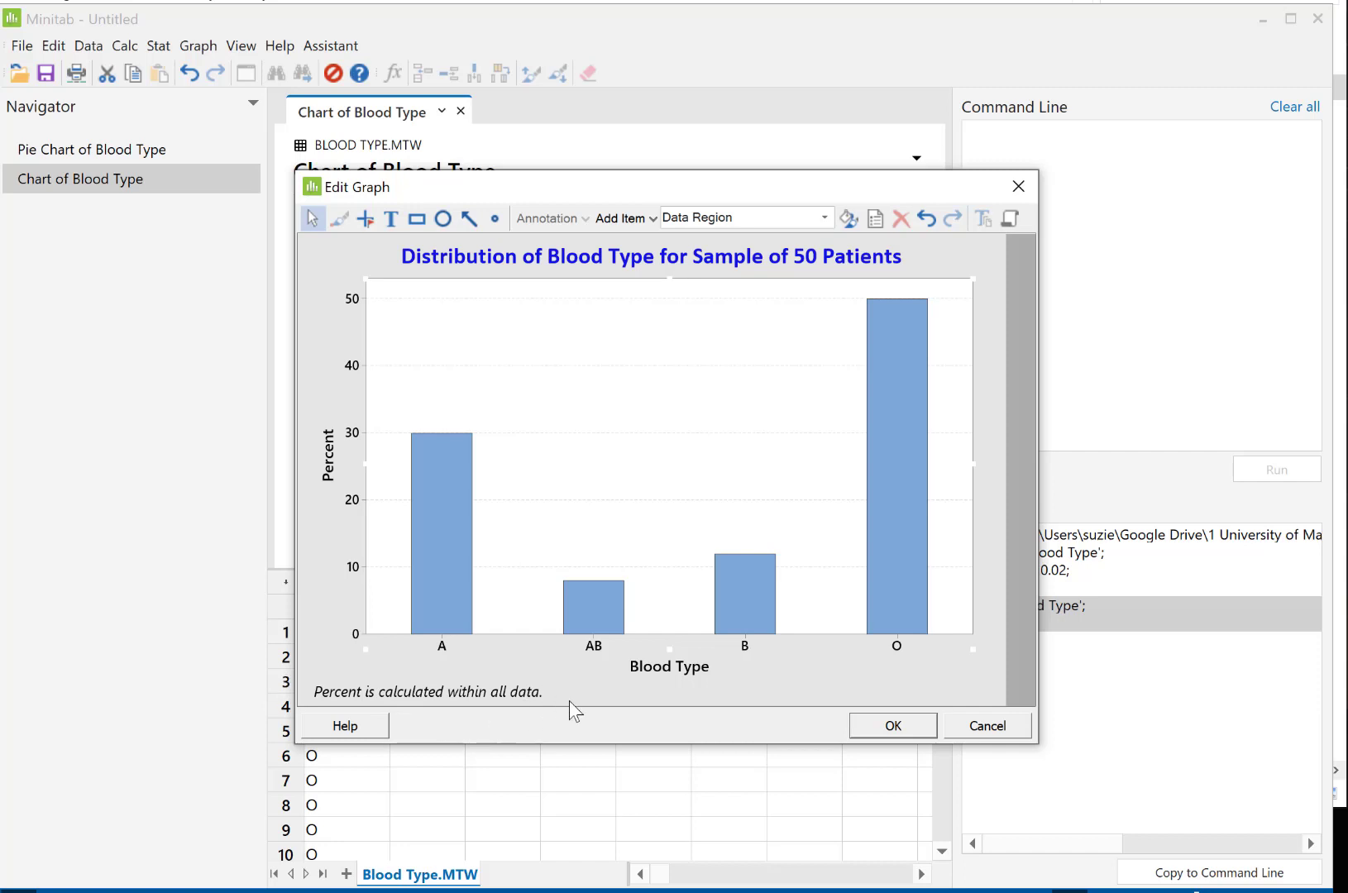
{"action": "left_click", "coordinate": [904, 732]}
Step: Copy the edited bar chart and paste it into the Word document under "Relative Frequency Bar Graph", keeping source formatting
{"action": "right_click", "coordinate": [613, 454]}
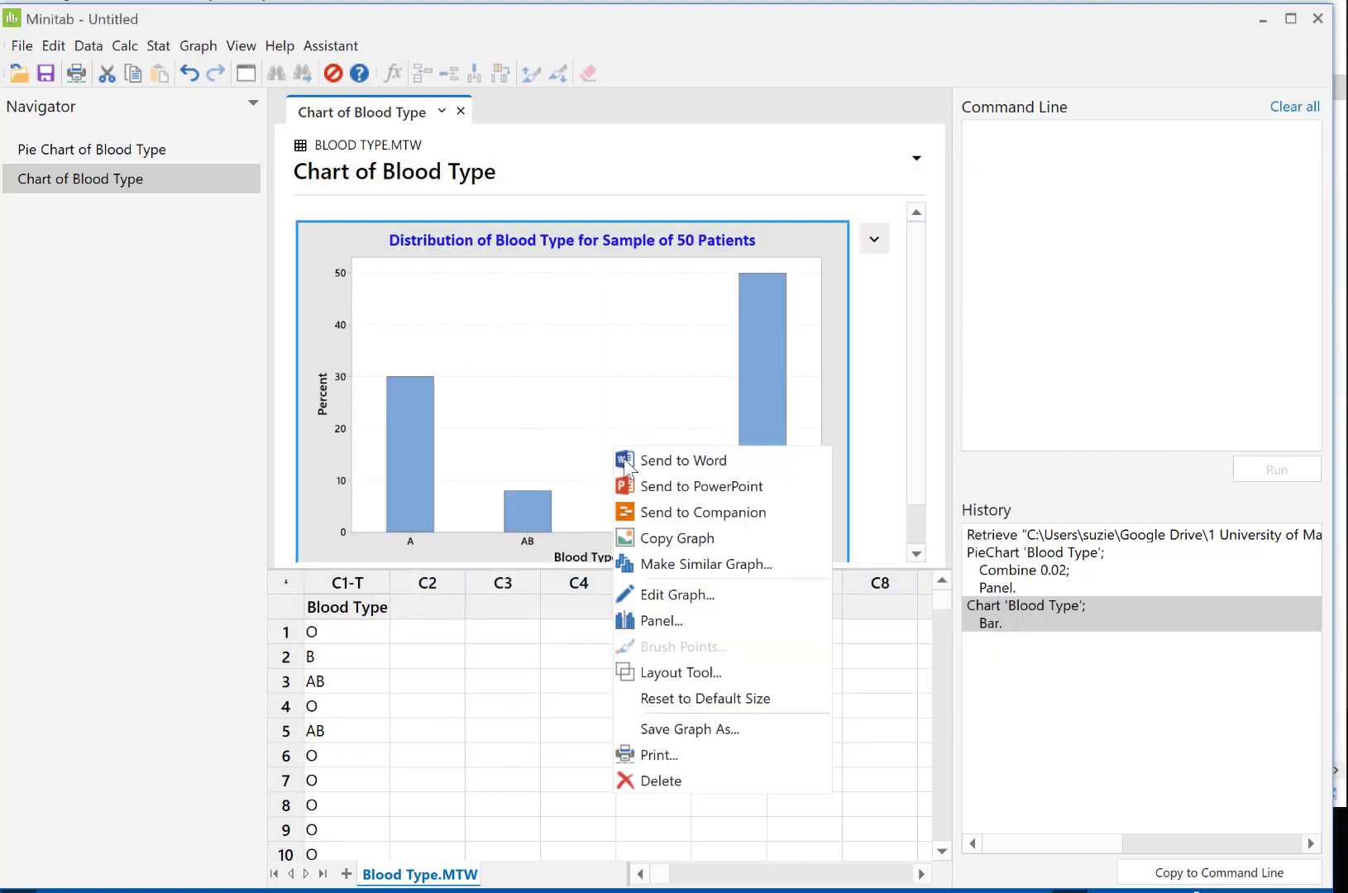
{"action": "left_click", "coordinate": [683, 536]}
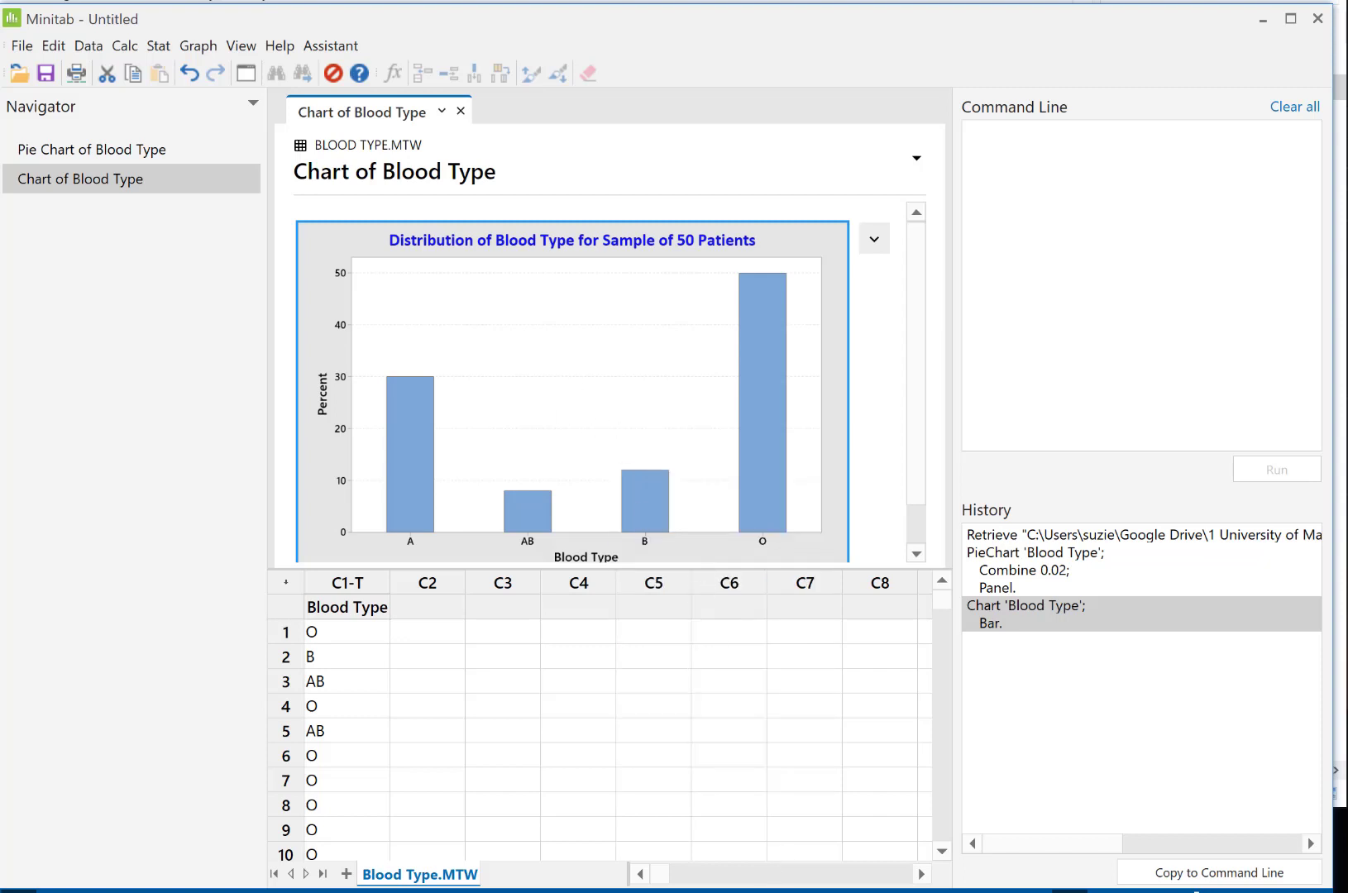
{"action": "left_click", "coordinate": [821, 892]}
{"action": "left_click", "coordinate": [894, 884]}
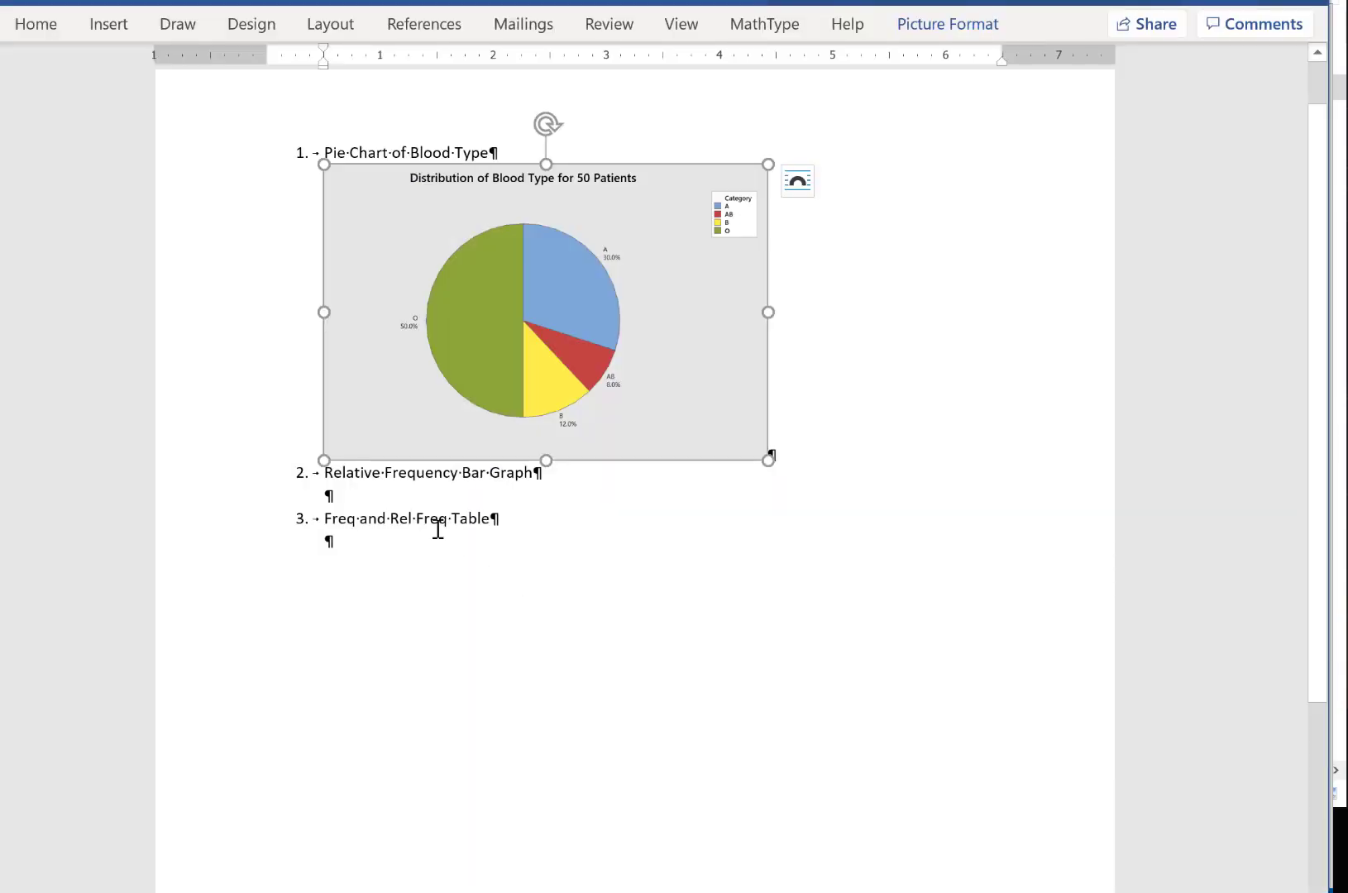
{"action": "left_click", "coordinate": [352, 496]}
{"action": "right_click", "coordinate": [353, 496]}
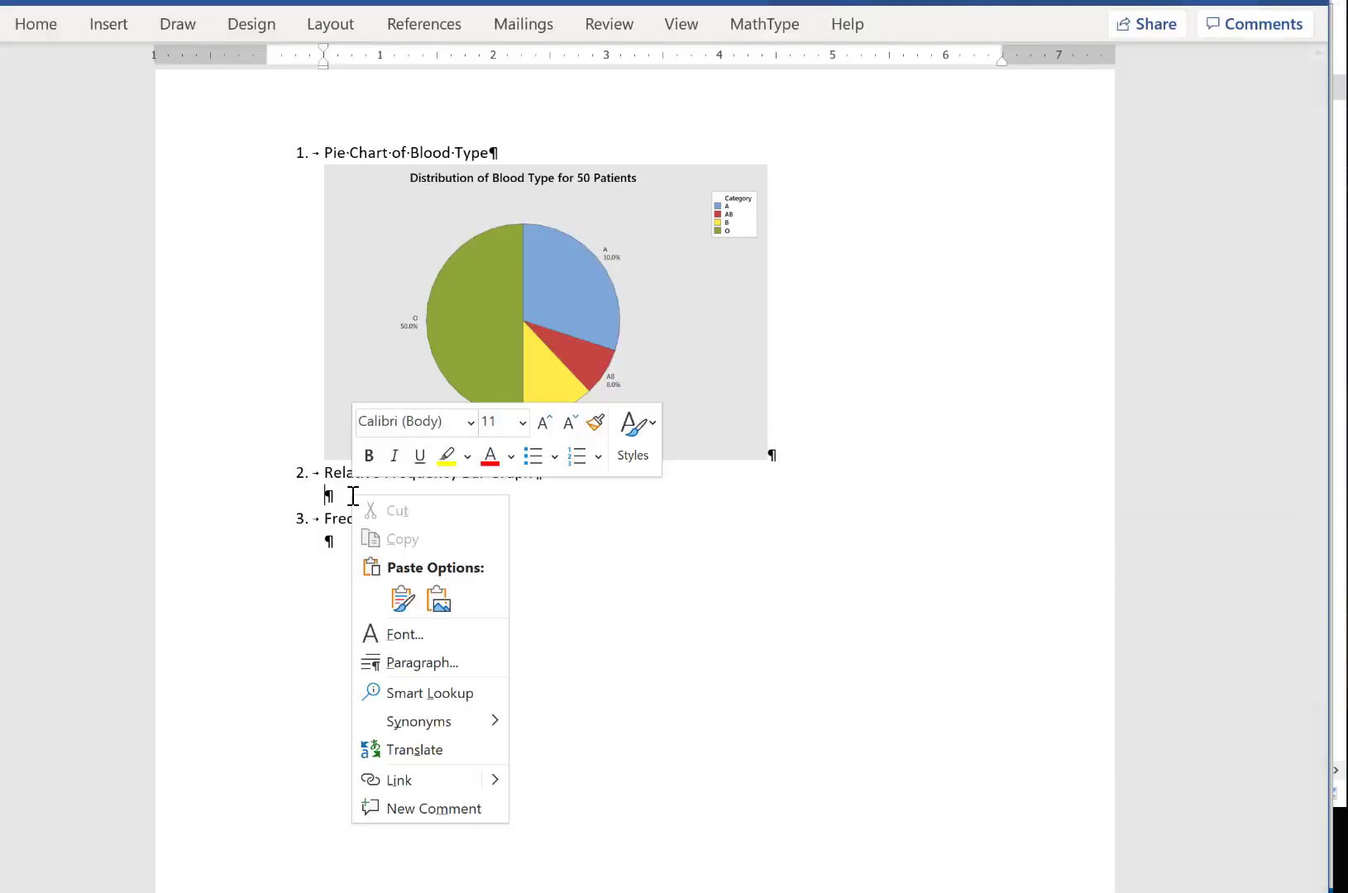
{"action": "left_click", "coordinate": [401, 597]}
Step: Shrink the pasted bar chart to about 4 inches wide and place the cursor under "Freq and Rel Freq Table"
{"action": "left_click", "coordinate": [993, 857]}
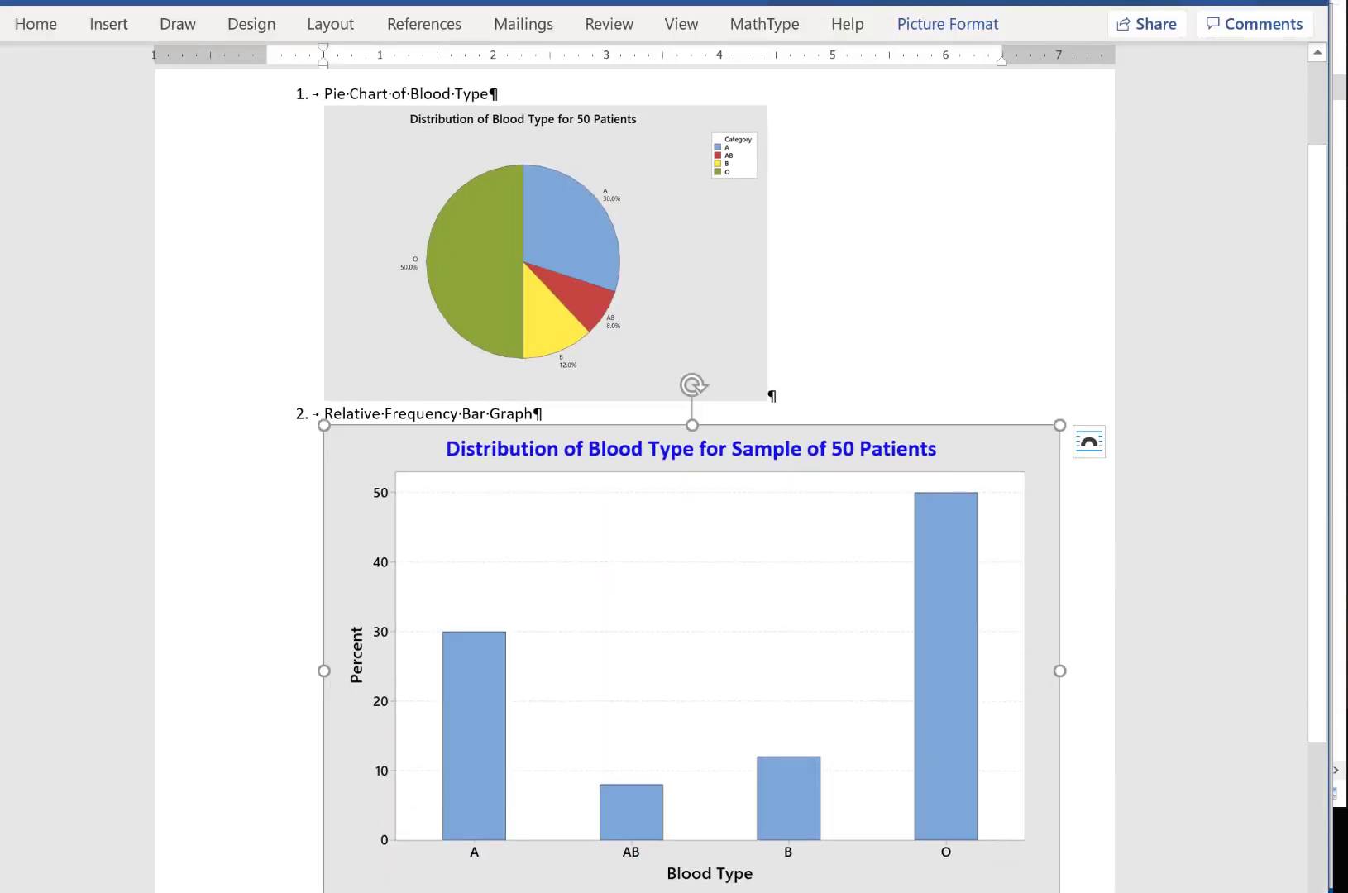
{"action": "left_click_drag", "start_coordinate": [1054, 889], "coordinate": [772, 699]}
{"action": "left_click", "coordinate": [363, 758]}
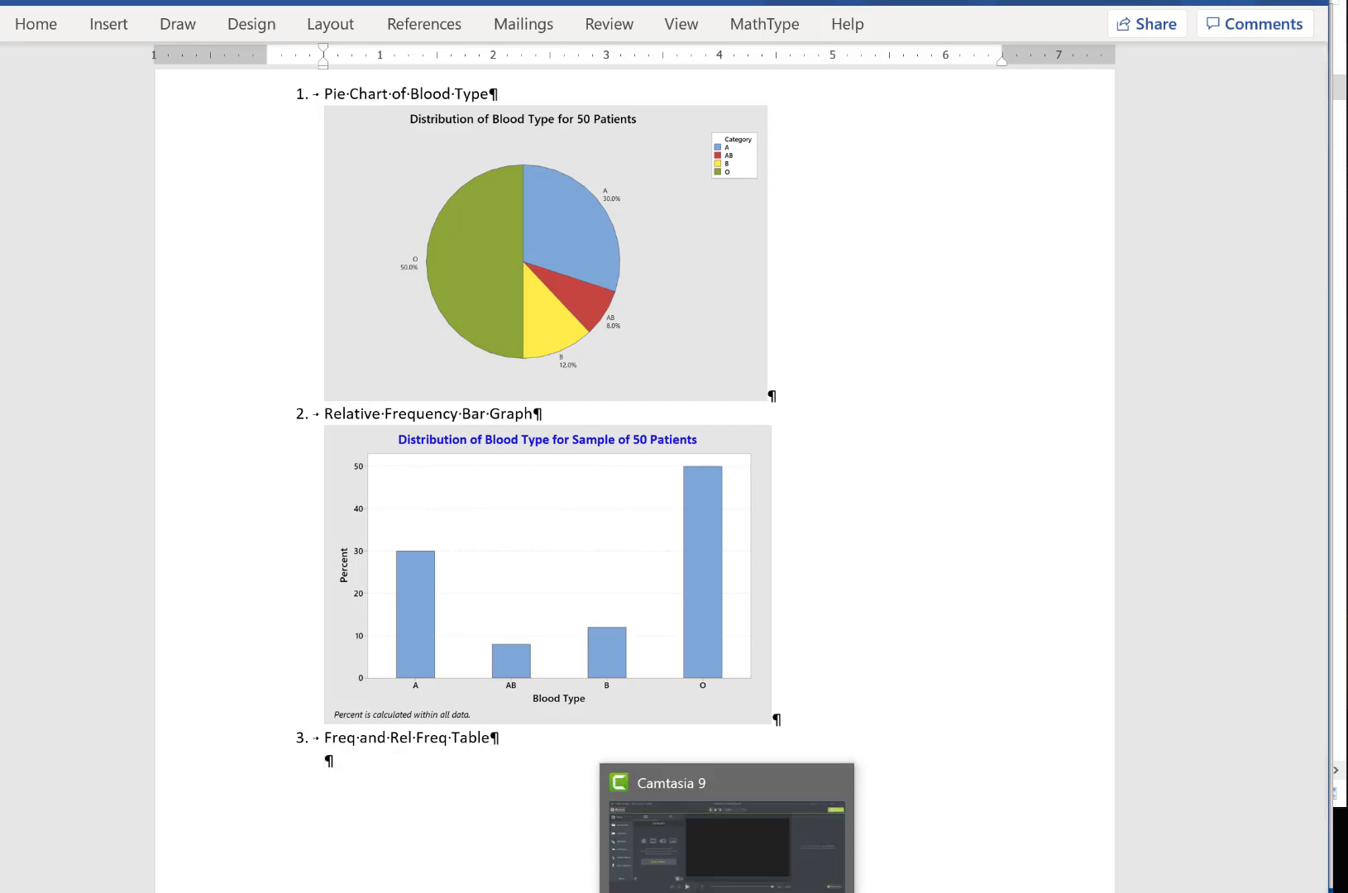
Step: Switch to Minitab and tally the individual variable Blood Type, displaying counts and percents
{"action": "left_click", "coordinate": [1054, 892]}
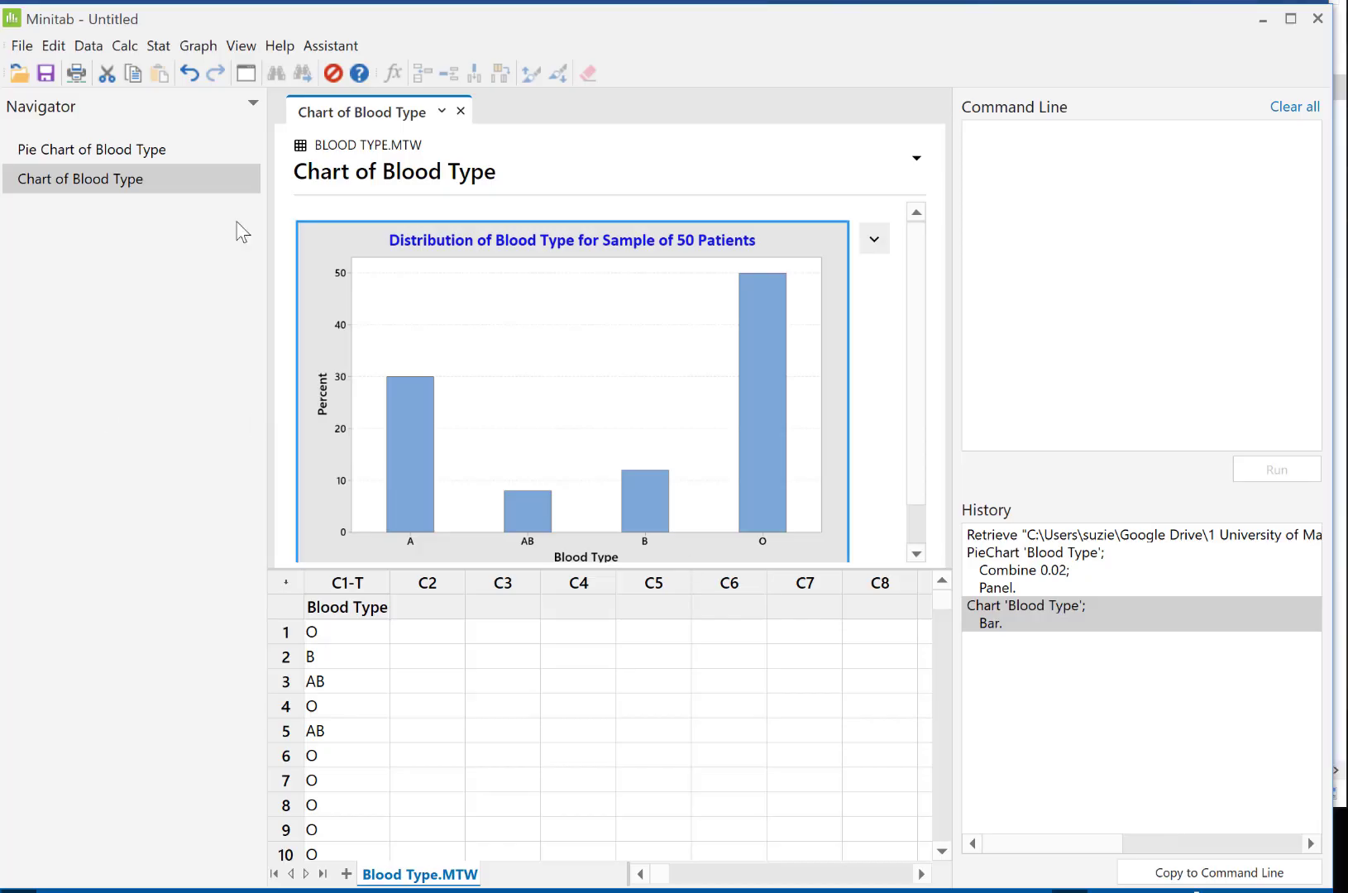
{"action": "left_click", "coordinate": [157, 49]}
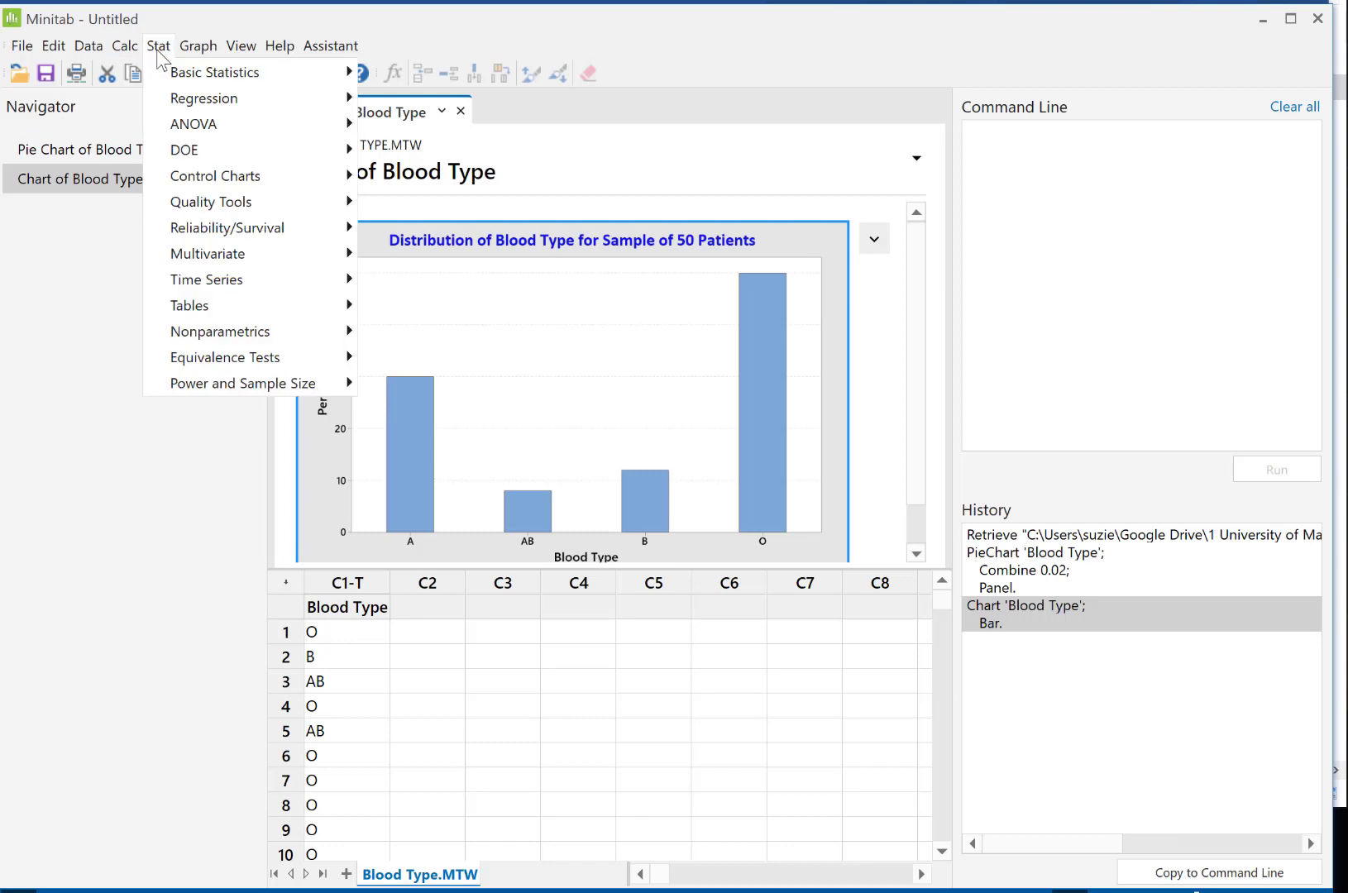
{"action": "mouse_move", "coordinate": [269, 309]}
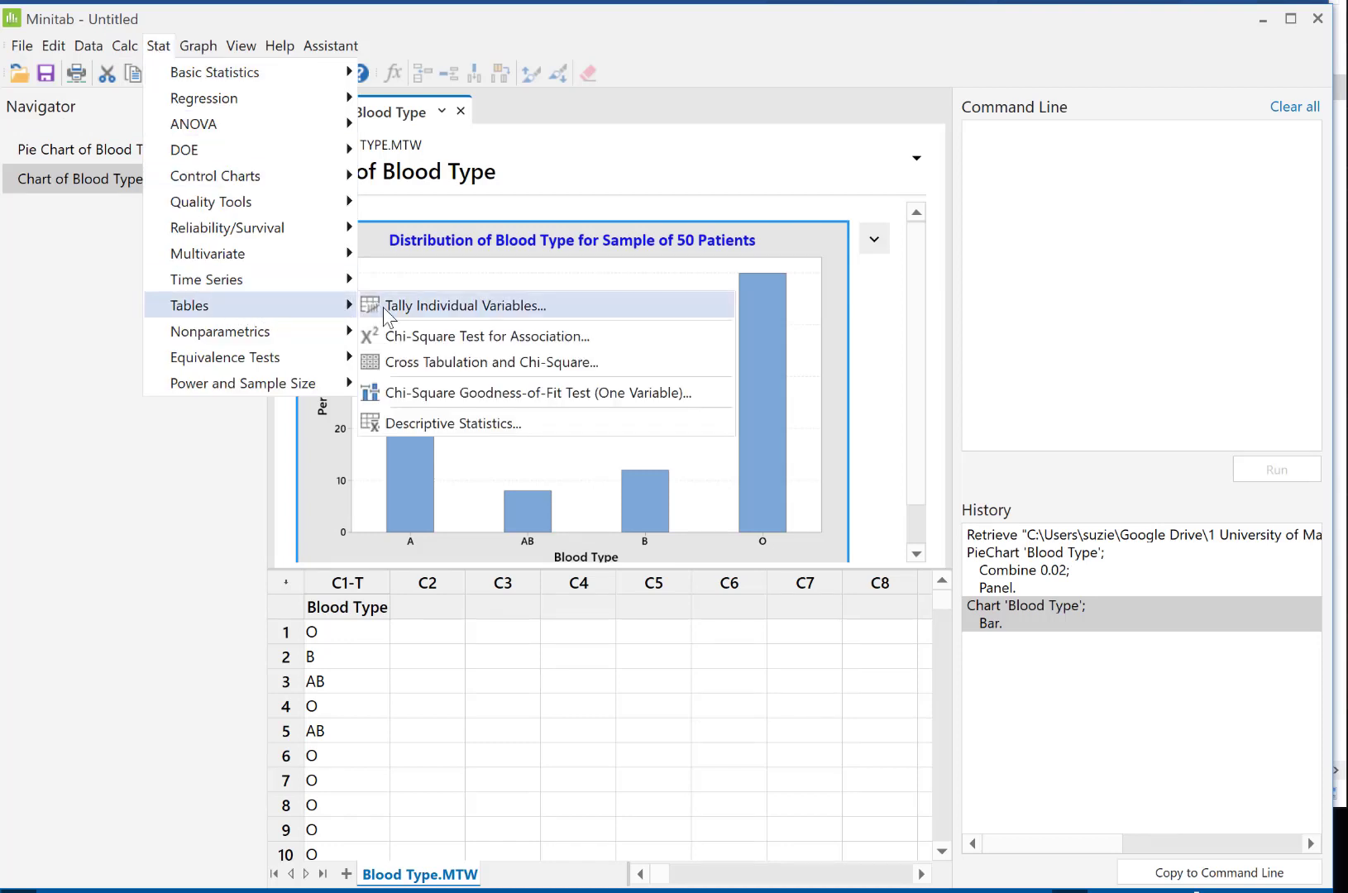
{"action": "left_click", "coordinate": [425, 311]}
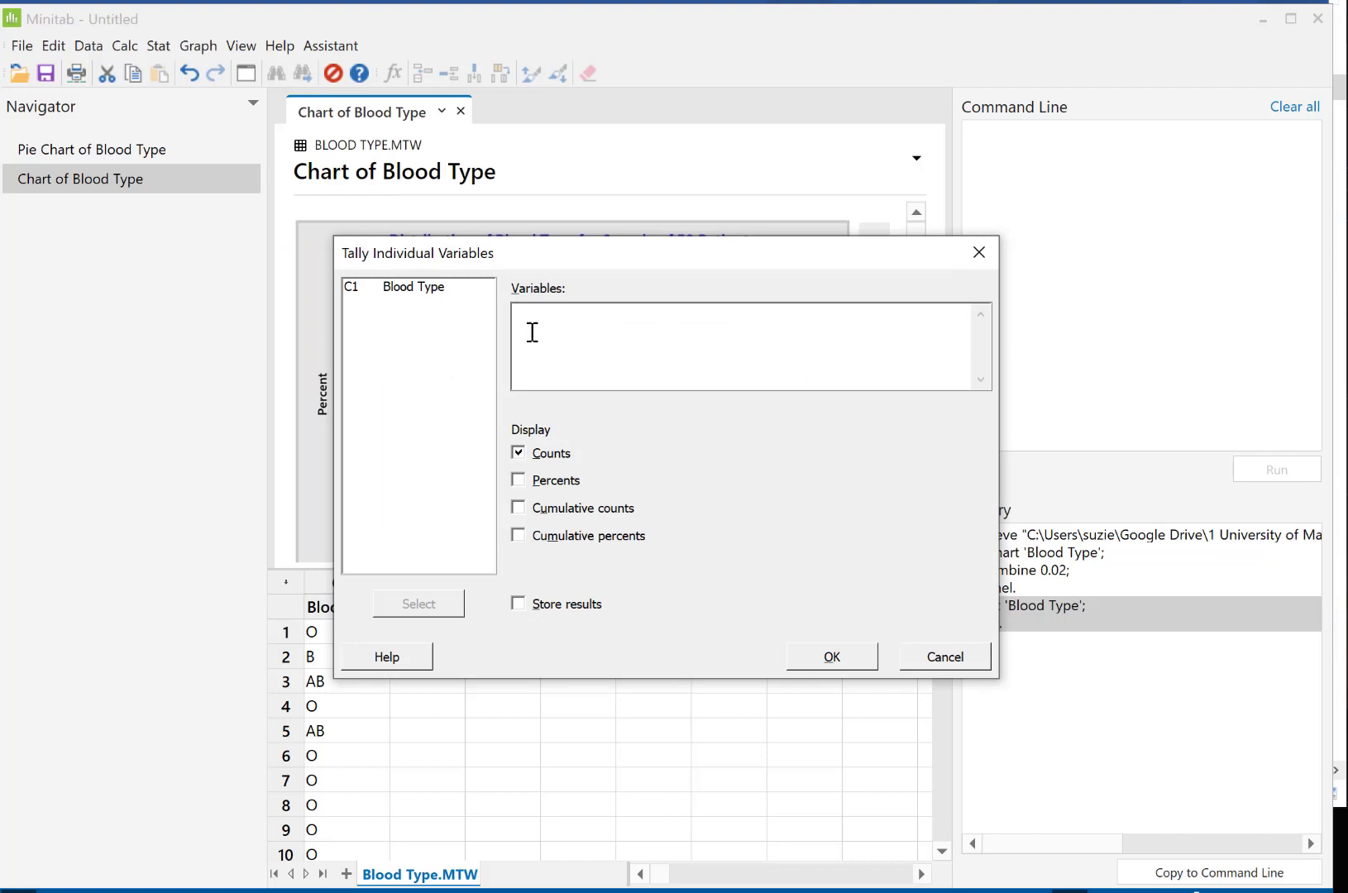
{"action": "double_click", "coordinate": [411, 292]}
{"action": "left_click", "coordinate": [518, 479]}
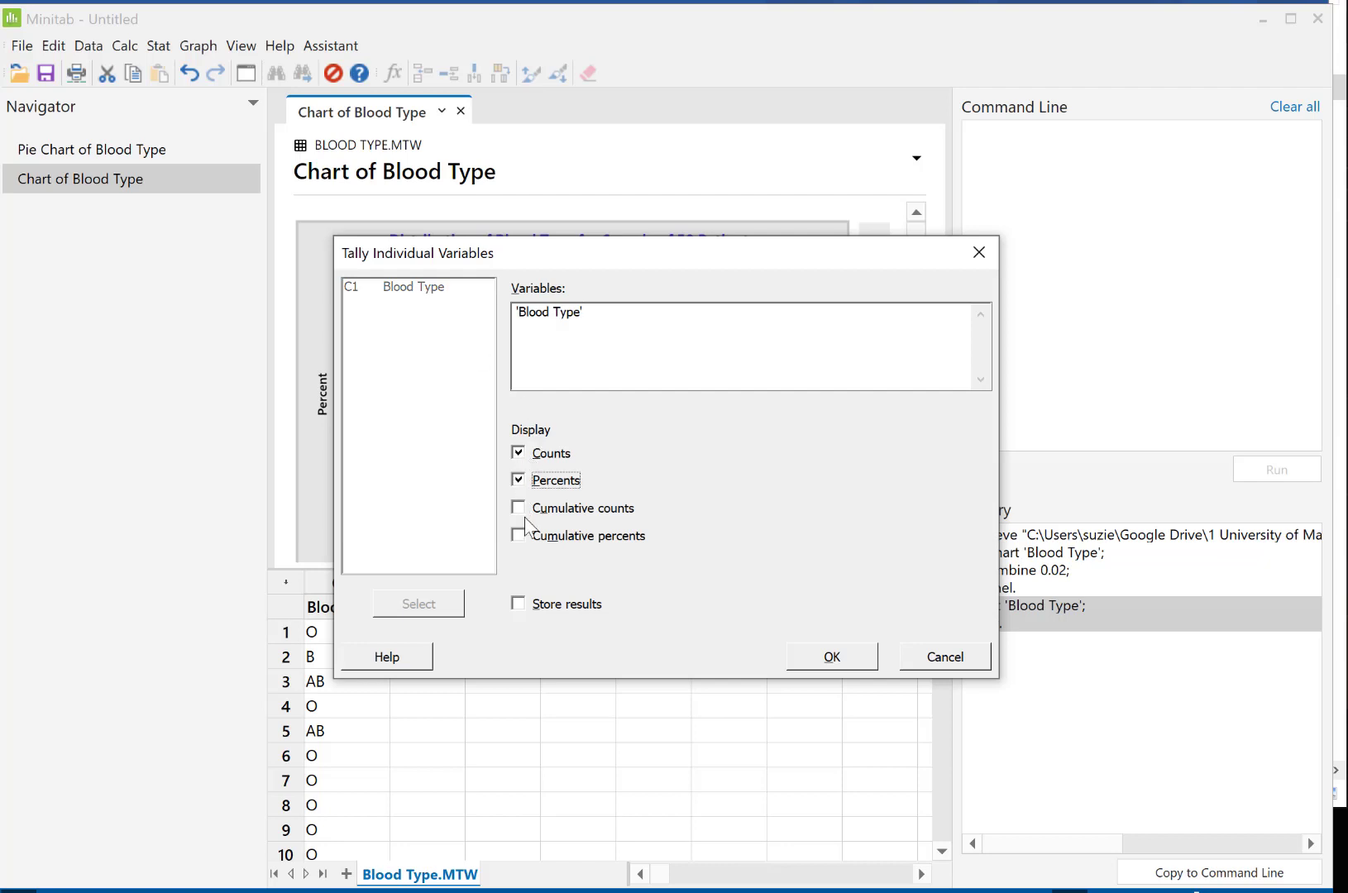
{"action": "left_click", "coordinate": [817, 661]}
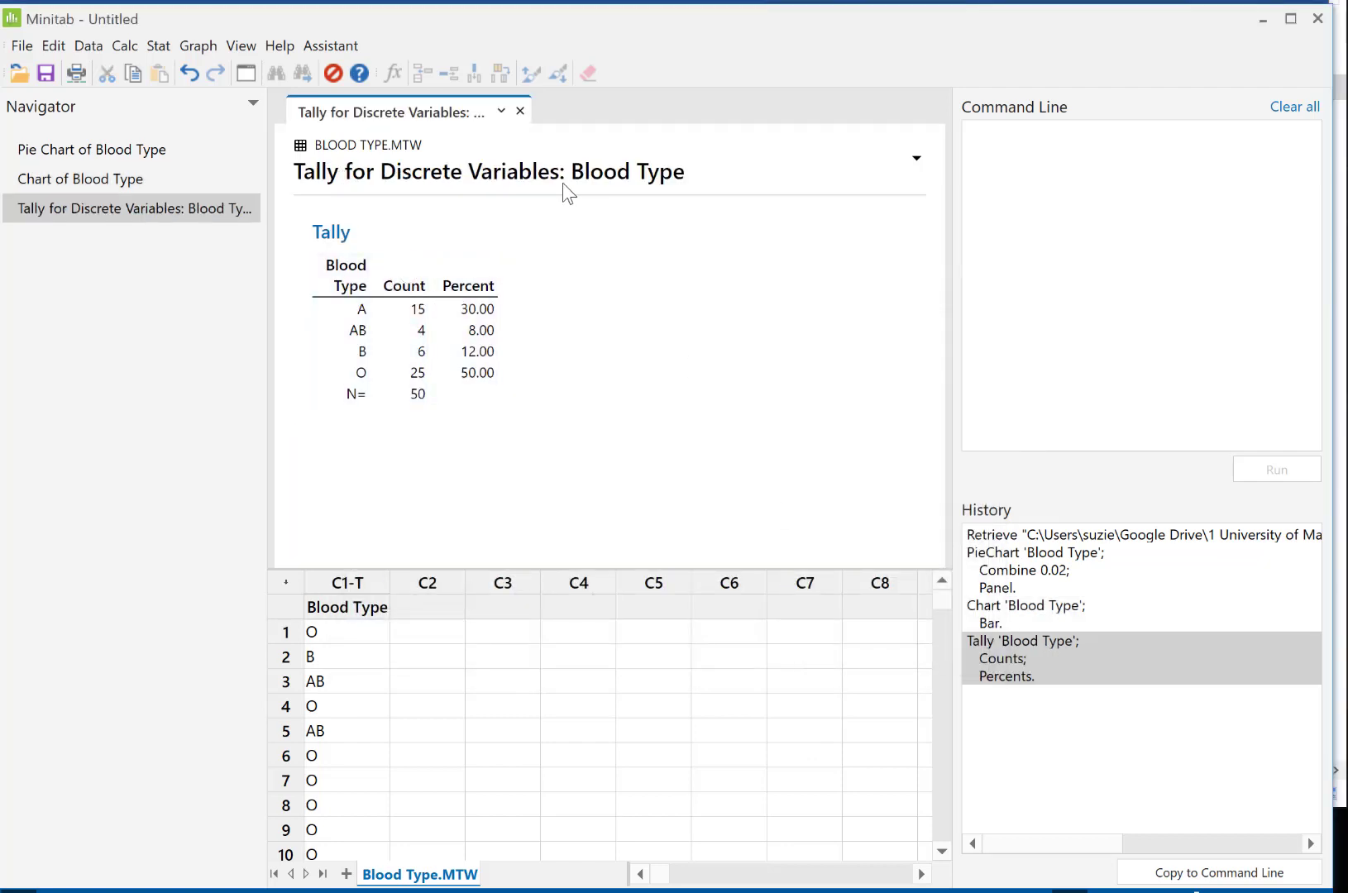
Step: Copy the Blood Type tally output and paste it into the Word document under "Freq and Rel Freq Table", keeping source formatting
{"action": "left_click", "coordinate": [914, 158]}
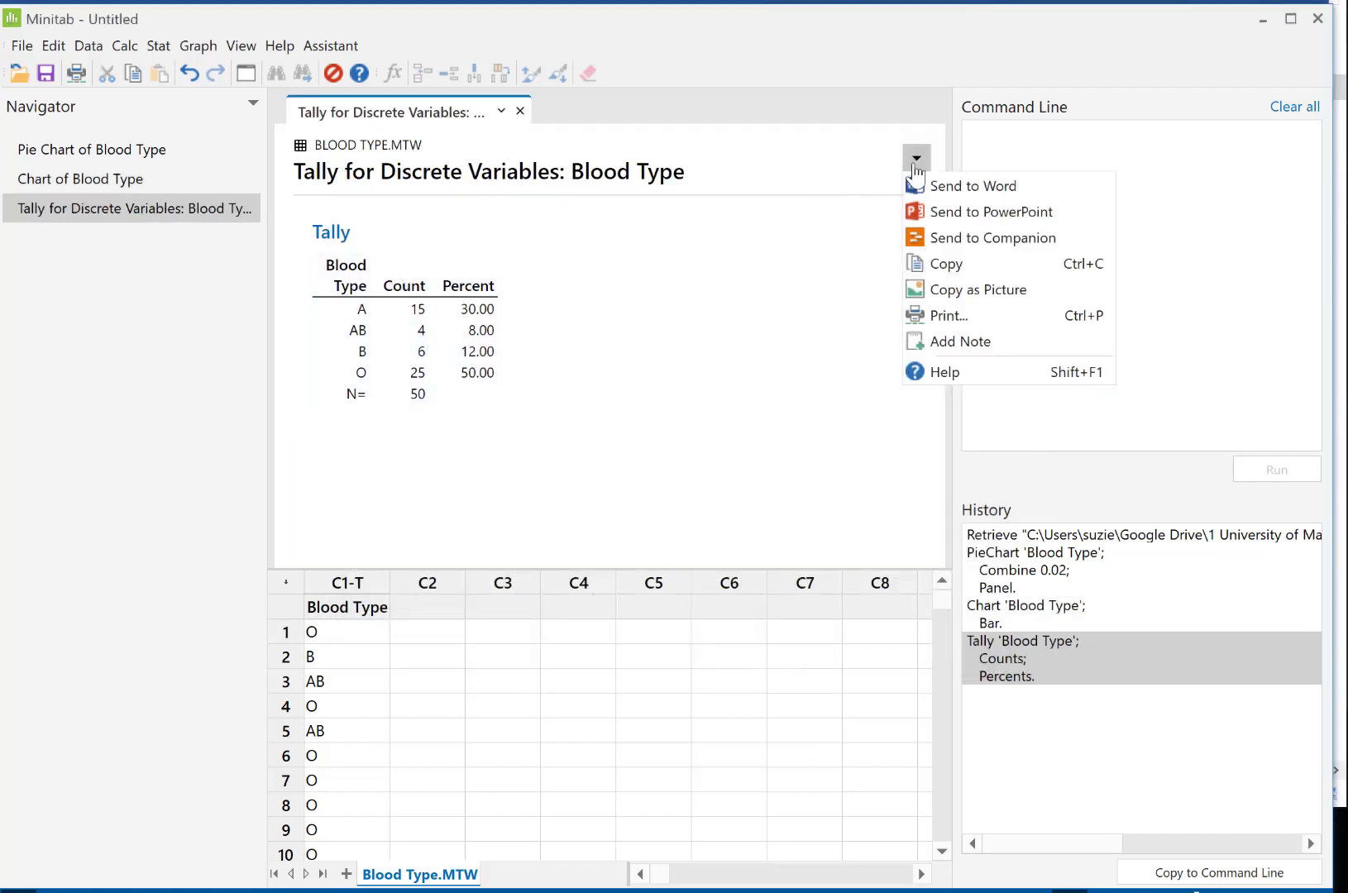
{"action": "left_click", "coordinate": [942, 263]}
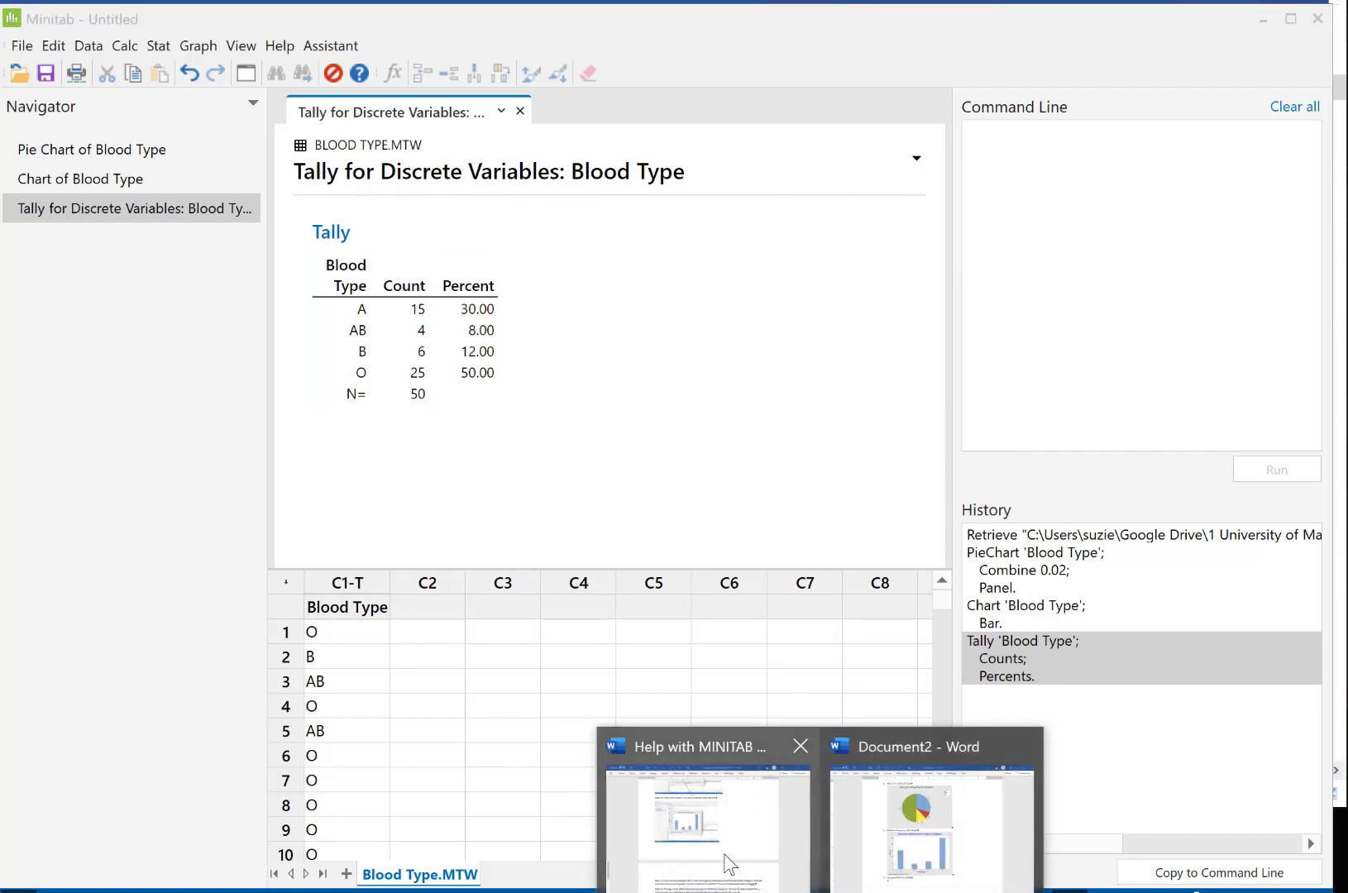
{"action": "left_click", "coordinate": [893, 879]}
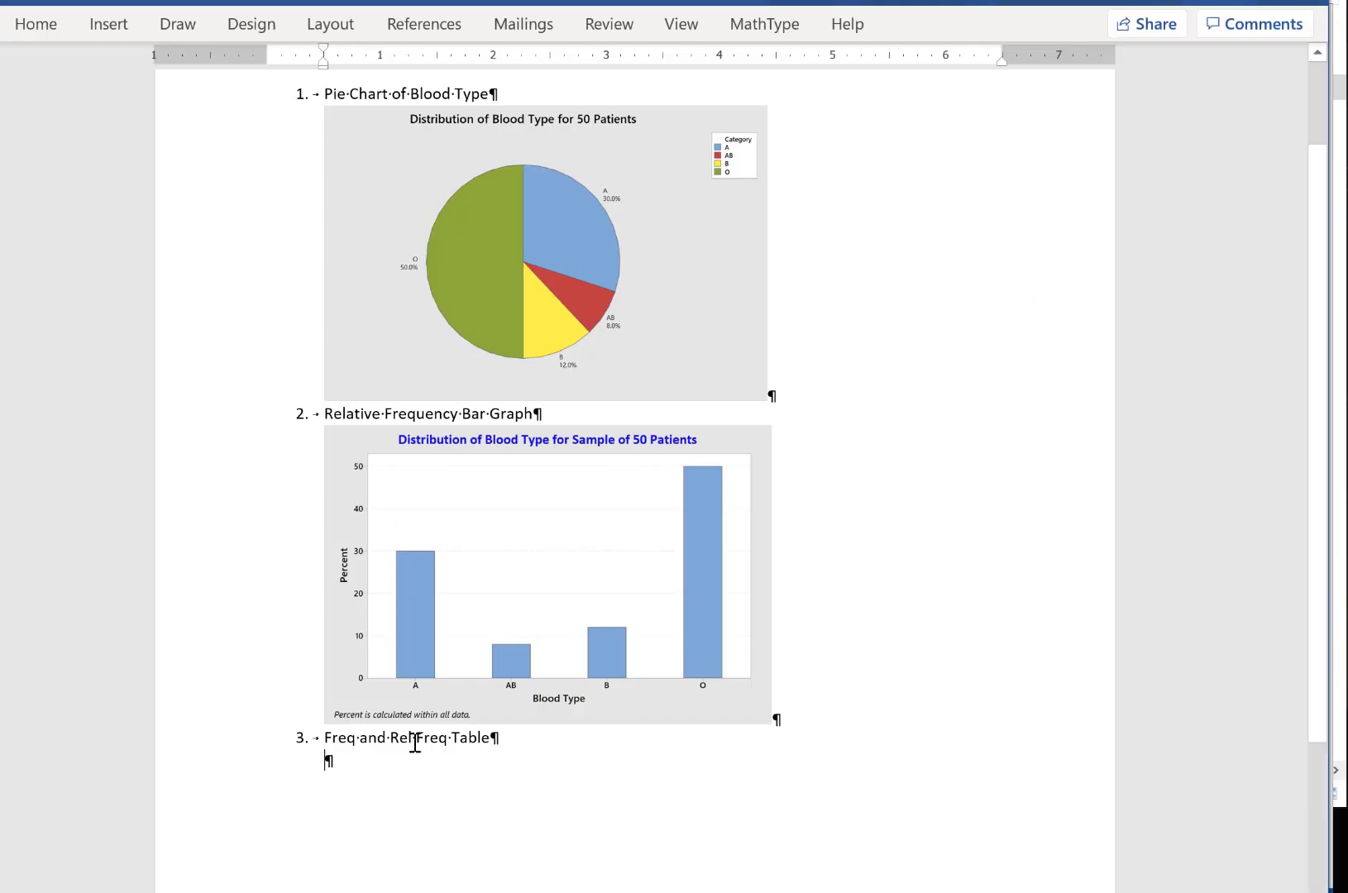
{"action": "double_click", "coordinate": [375, 790]}
{"action": "right_click", "coordinate": [352, 789]}
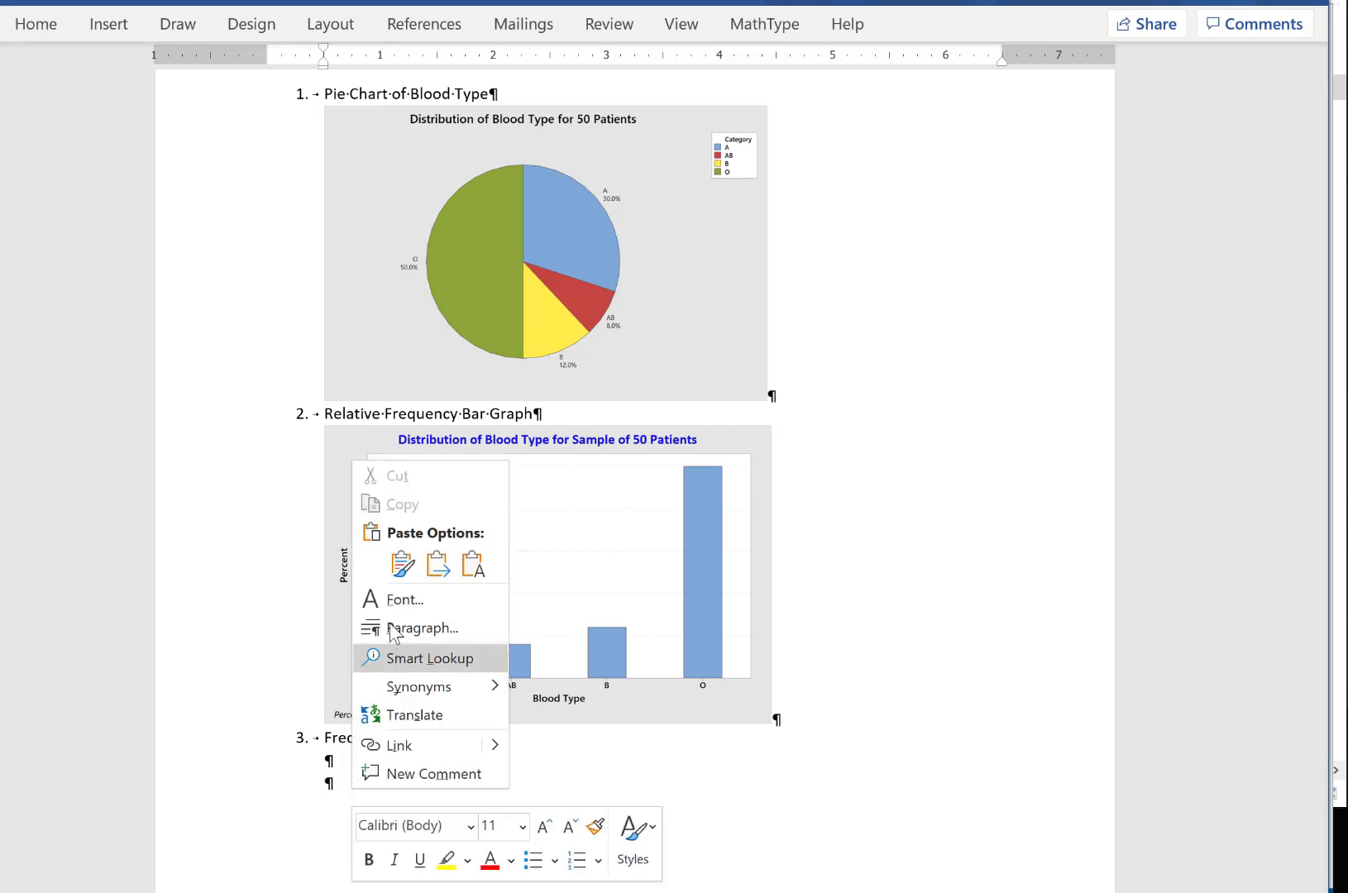
{"action": "left_click", "coordinate": [401, 564]}
Step: Set the font size of the pasted tally headings and table to 14 and reduce it to 12
{"action": "scroll", "coordinate": [535, 835], "scroll_direction": "down", "scroll_amount": 3}
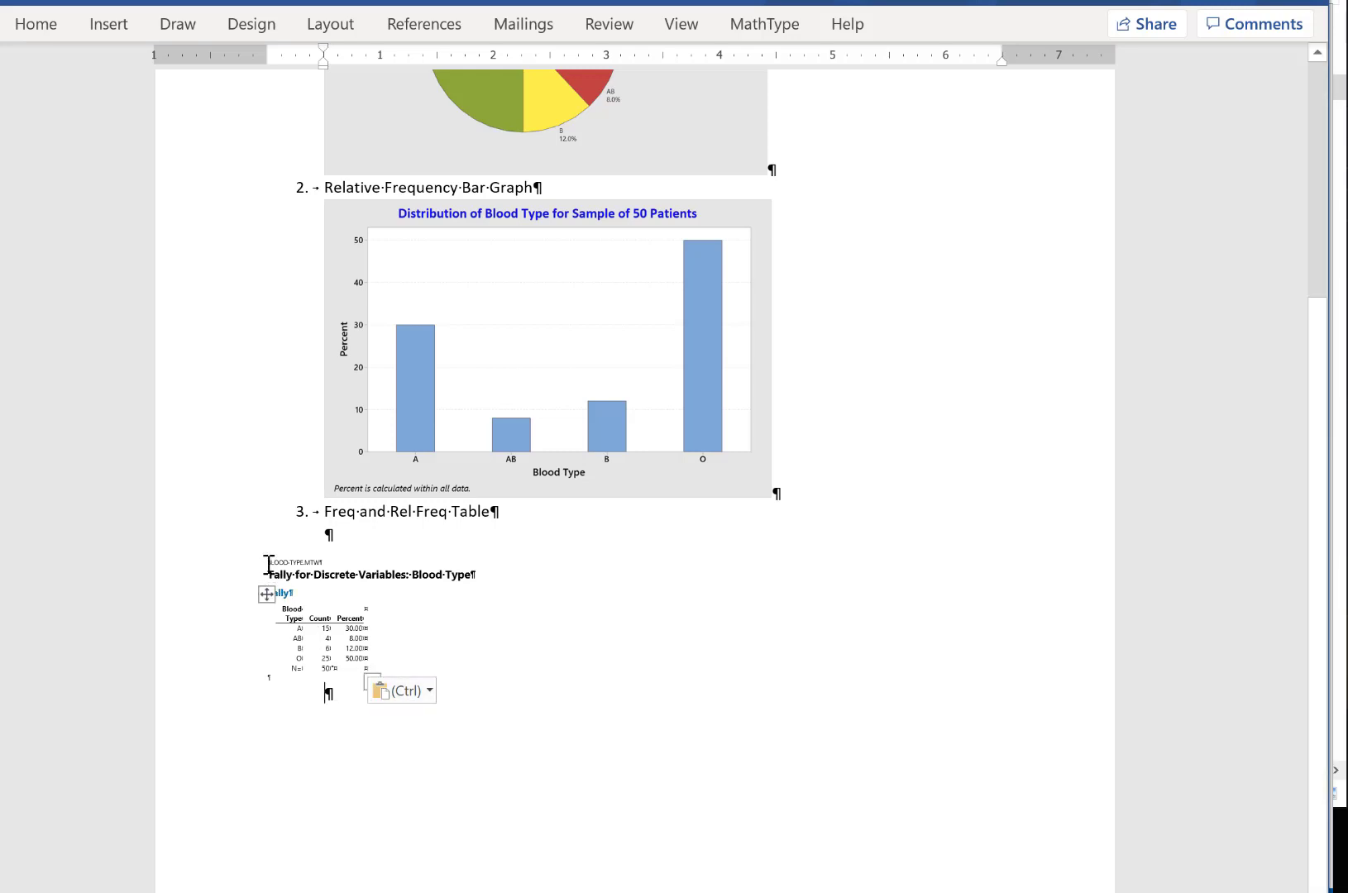
{"action": "left_click_drag", "start_coordinate": [268, 557], "coordinate": [409, 678]}
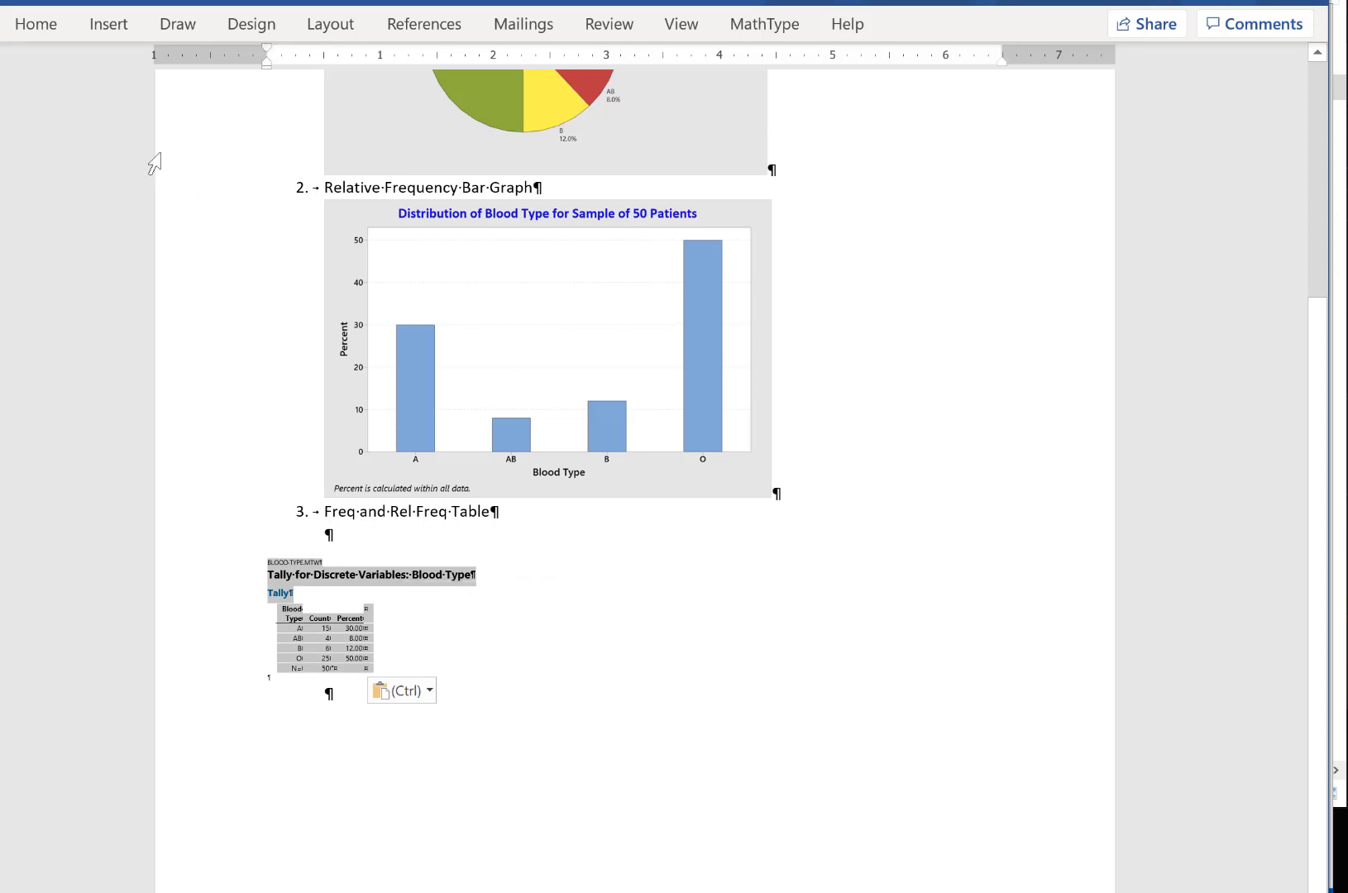
{"action": "left_click", "coordinate": [36, 24]}
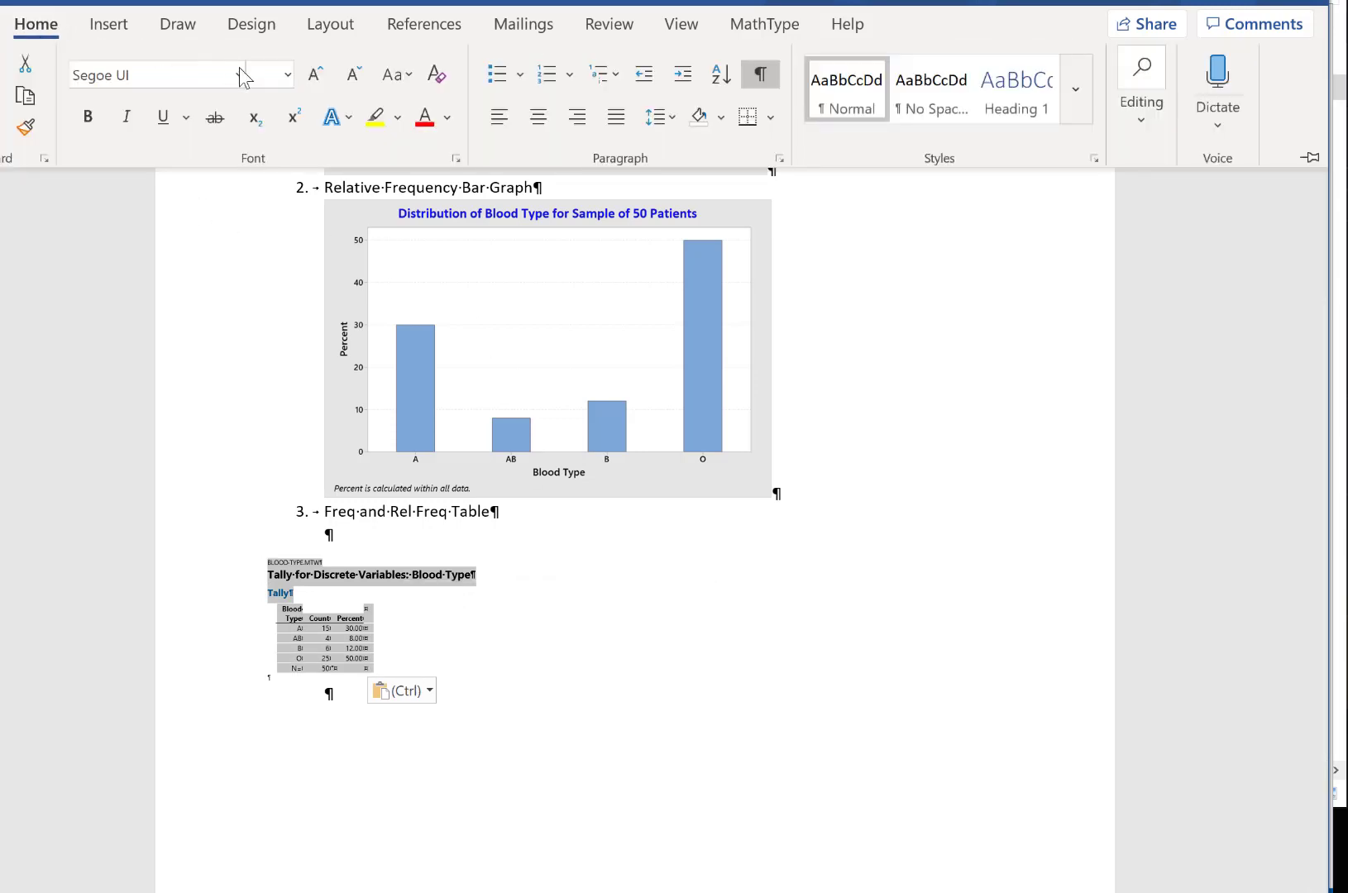
{"action": "left_click", "coordinate": [287, 74]}
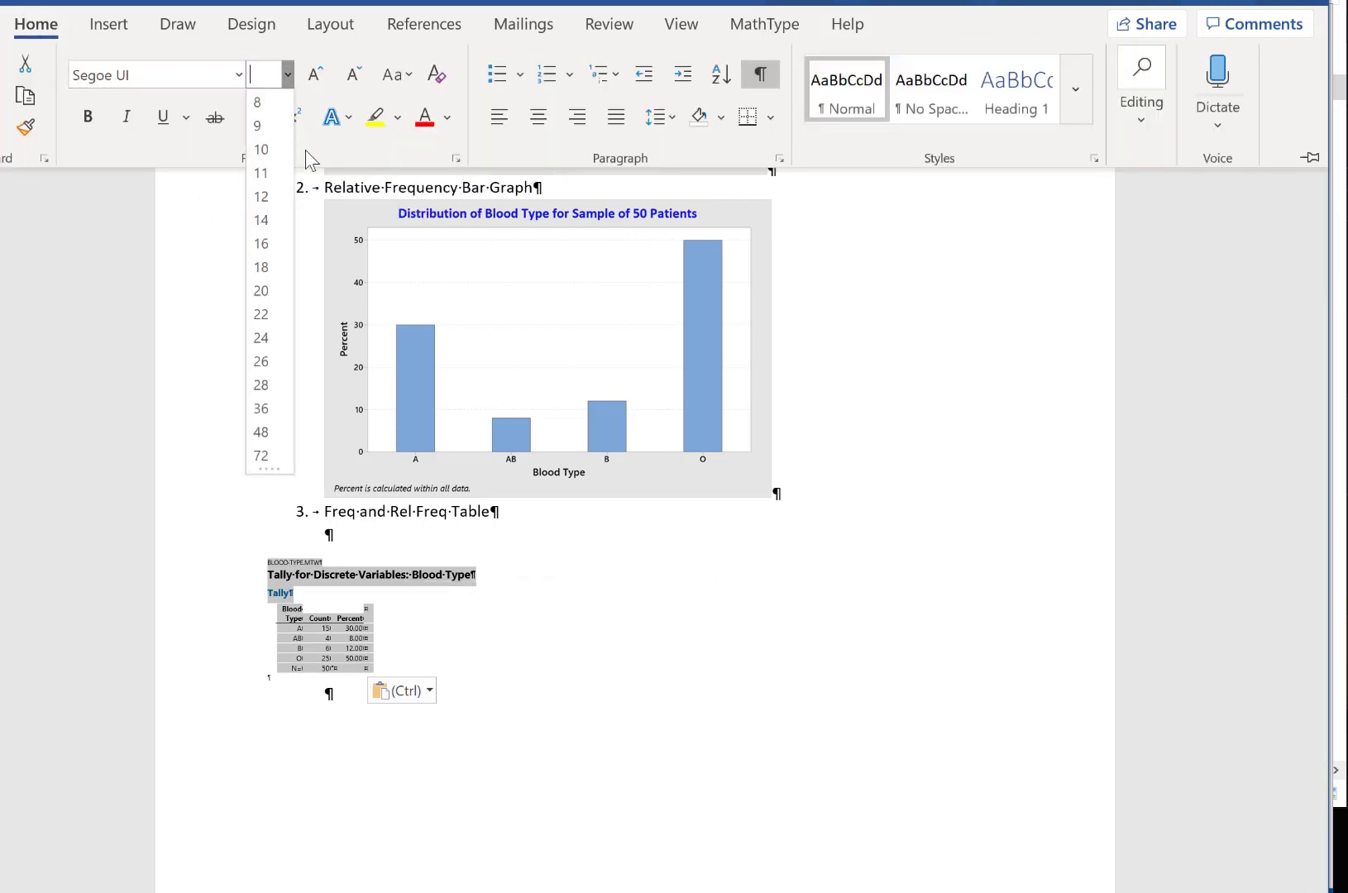
{"action": "left_click", "coordinate": [264, 220]}
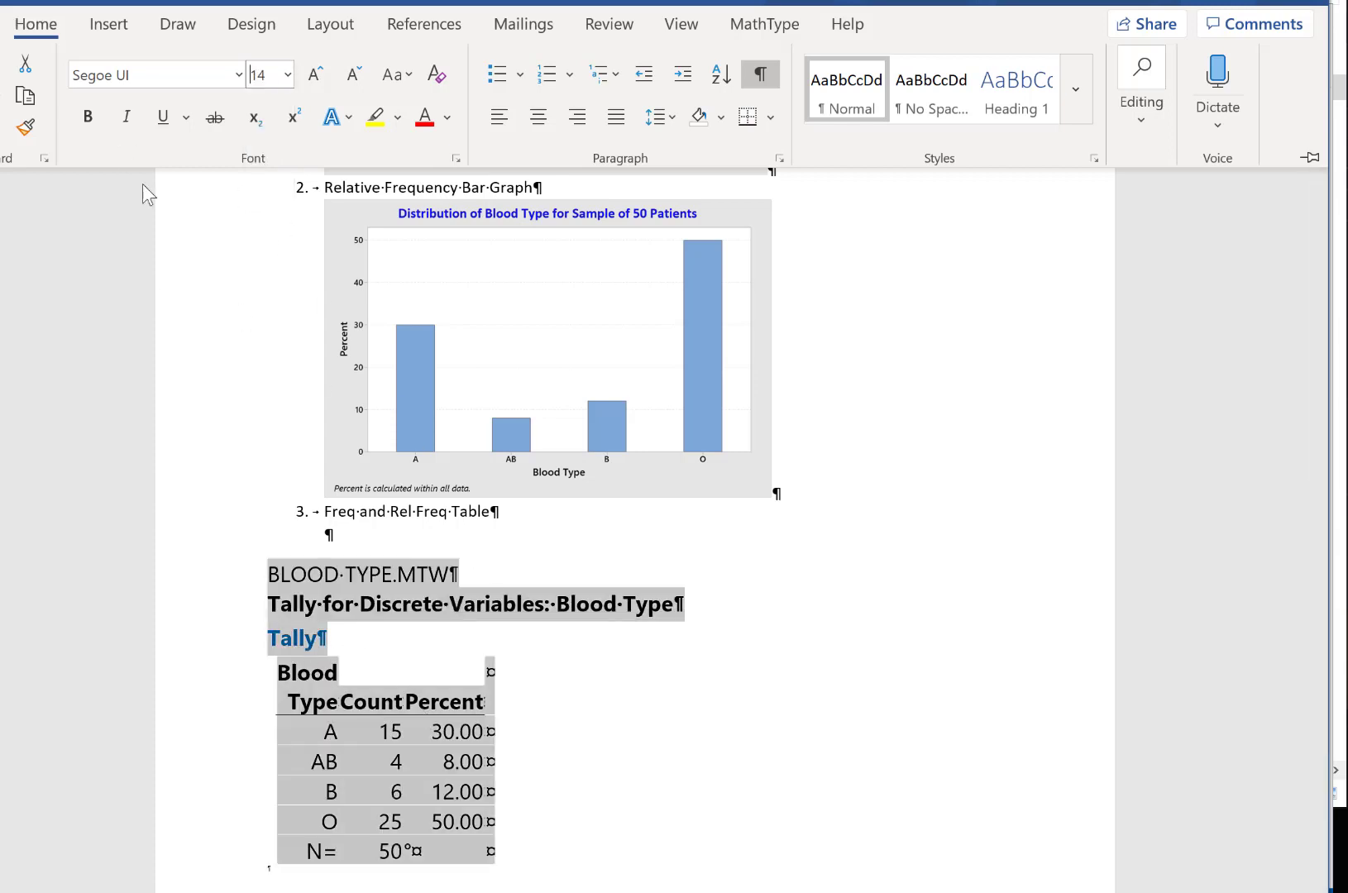
{"action": "left_click", "coordinate": [287, 74]}
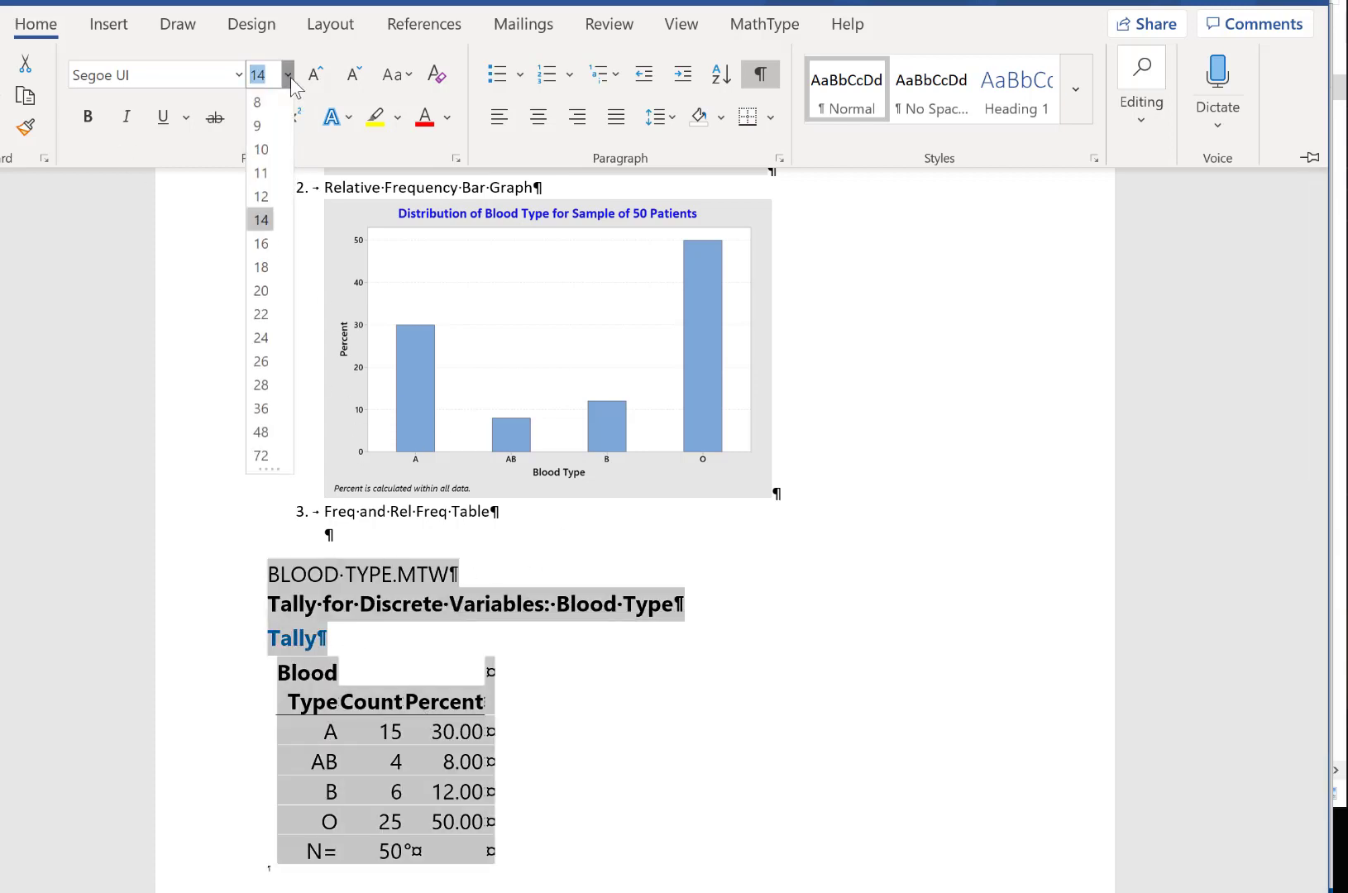
{"action": "left_click", "coordinate": [263, 197]}
{"action": "key", "text": "ctrl+F1"}
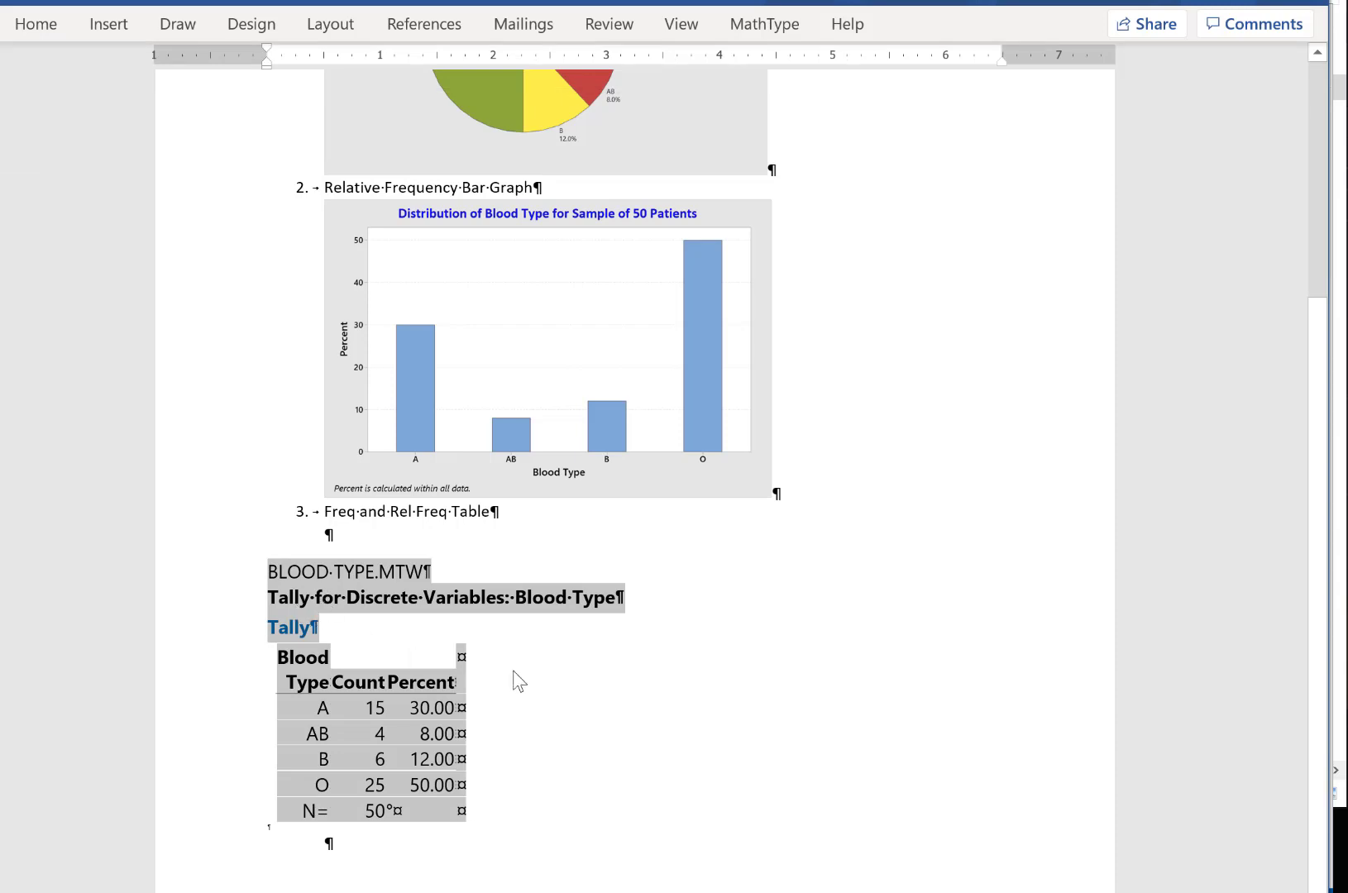
Step: Enlarge the tally table to about 3.6 inches wide so its columns are spread out
{"action": "left_click", "coordinate": [406, 759]}
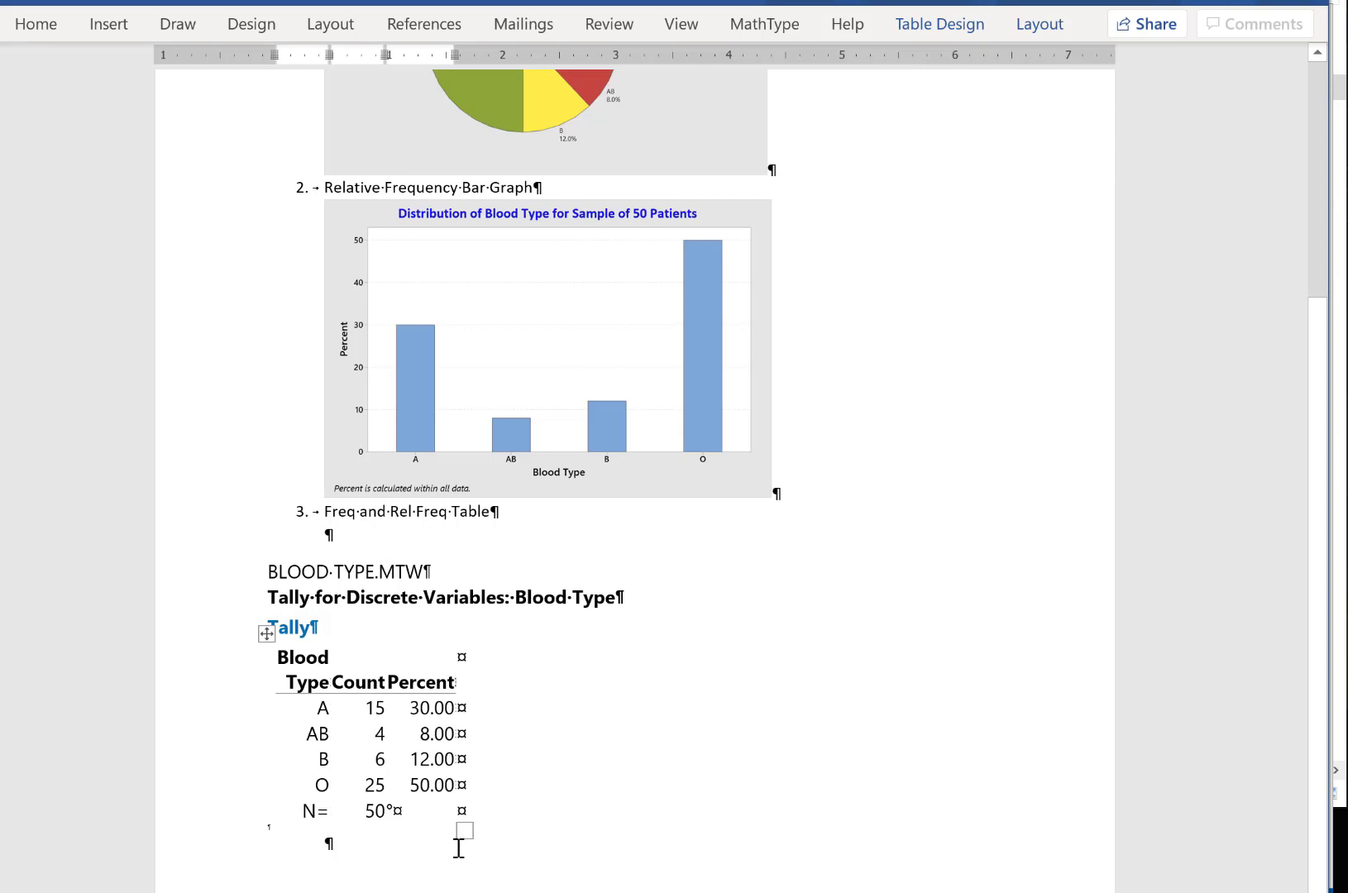
{"action": "left_click_drag", "start_coordinate": [465, 830], "coordinate": [683, 844]}
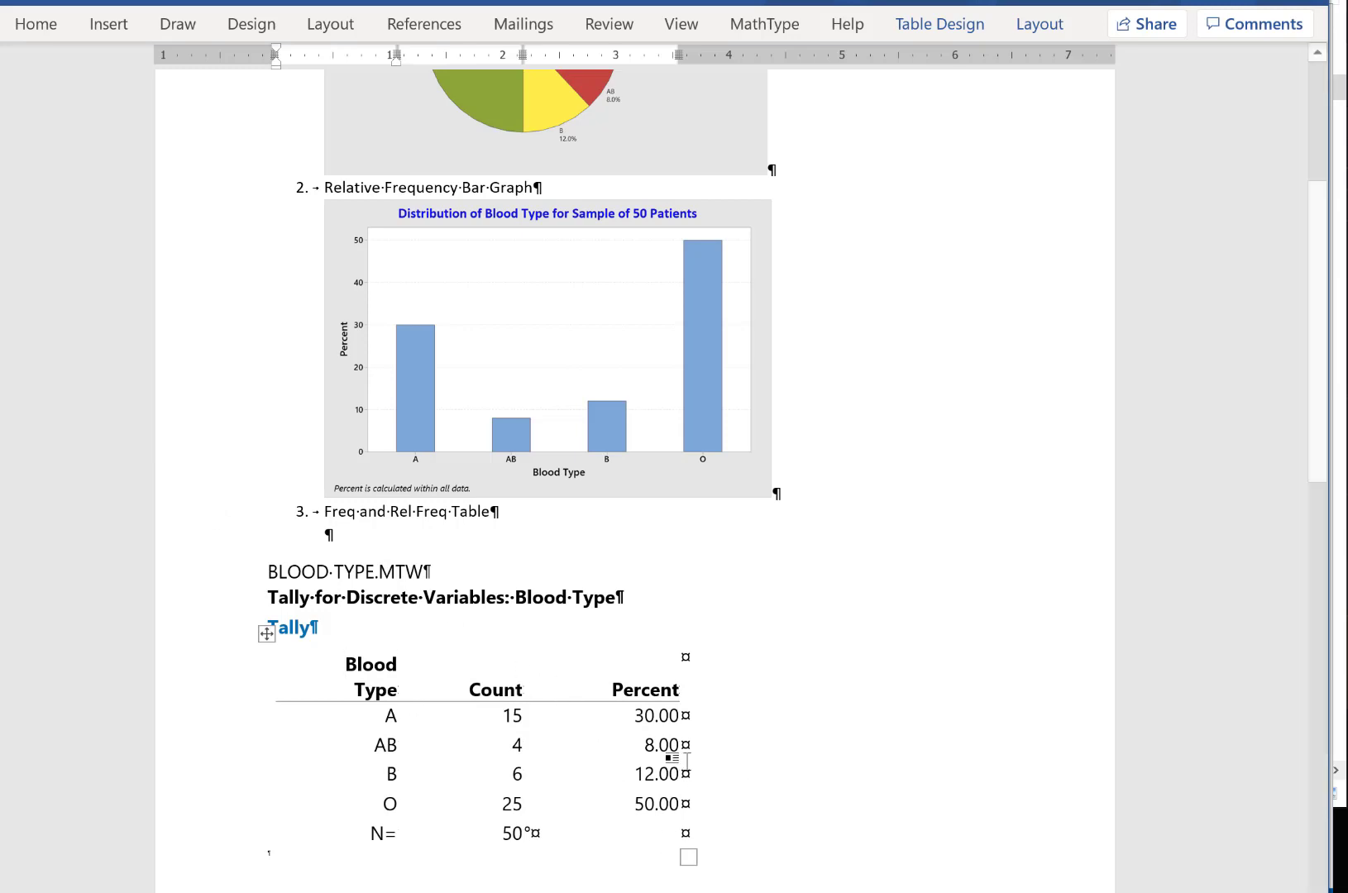
{"action": "scroll", "coordinate": [827, 802], "scroll_direction": "down", "scroll_amount": 2}
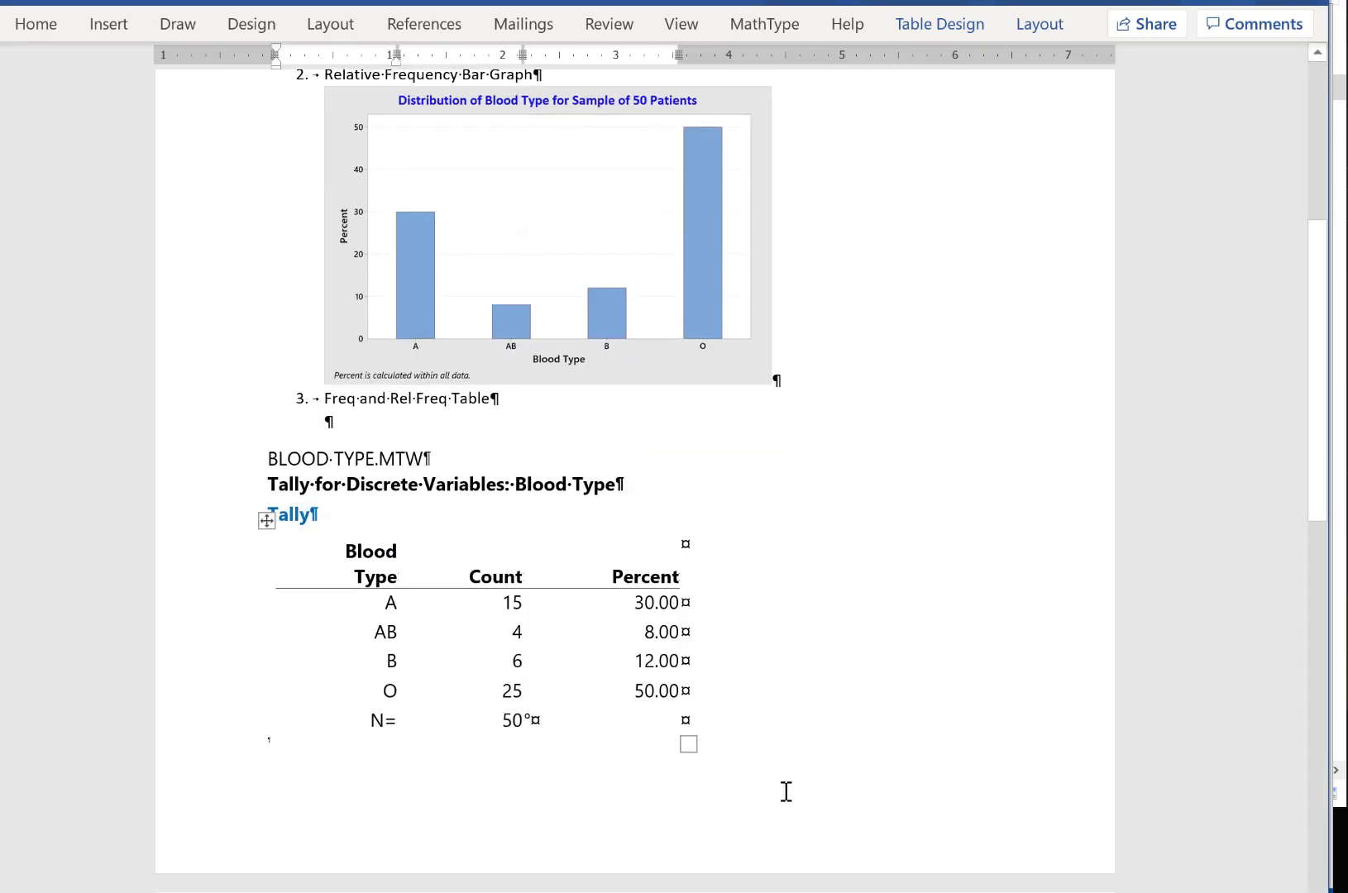
Step: Switch to Minitab and review the tally, pie chart and bar chart outputs of Blood Type
{"action": "left_click", "coordinate": [1200, 3]}
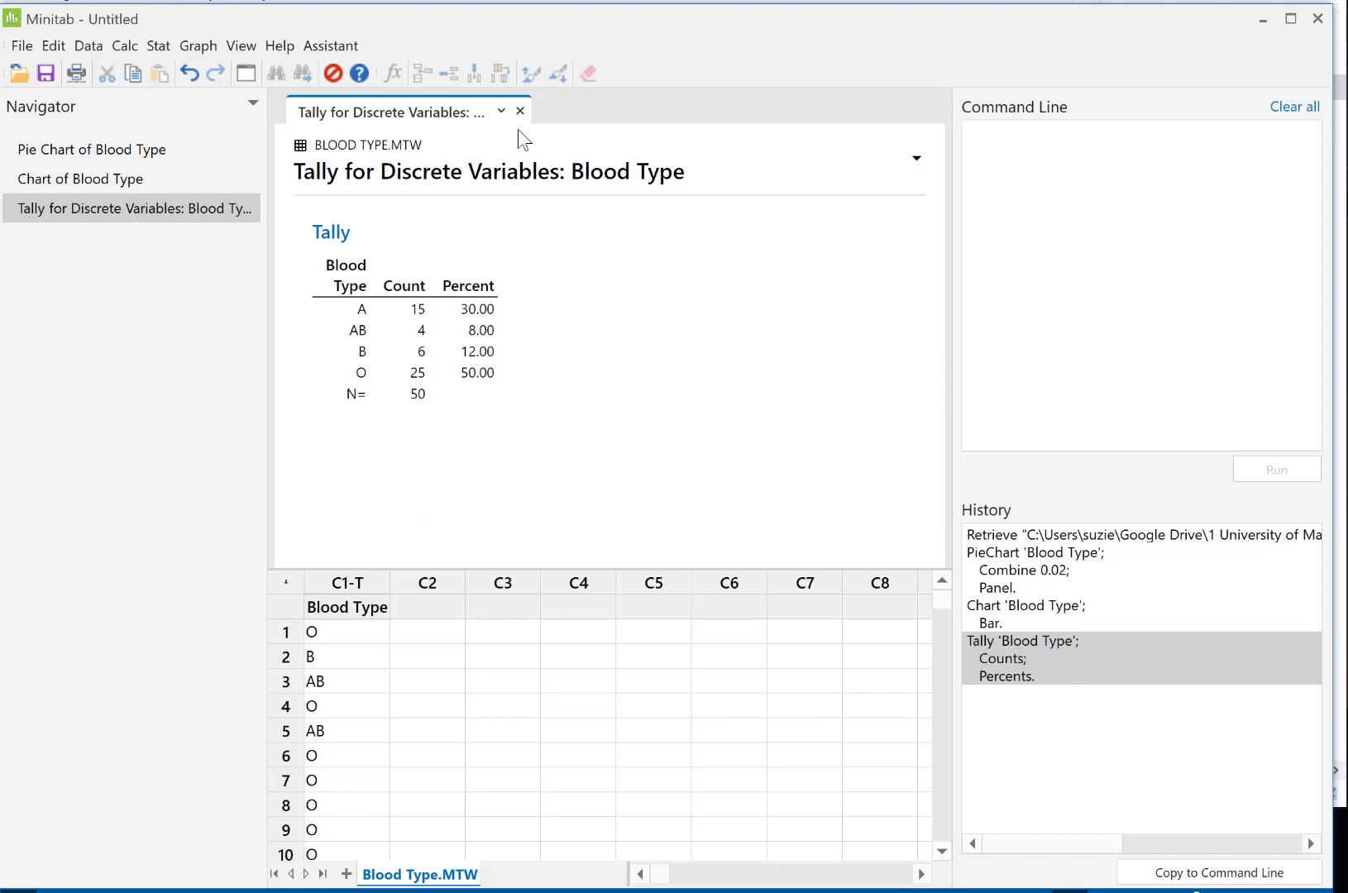
{"action": "left_click", "coordinate": [110, 209]}
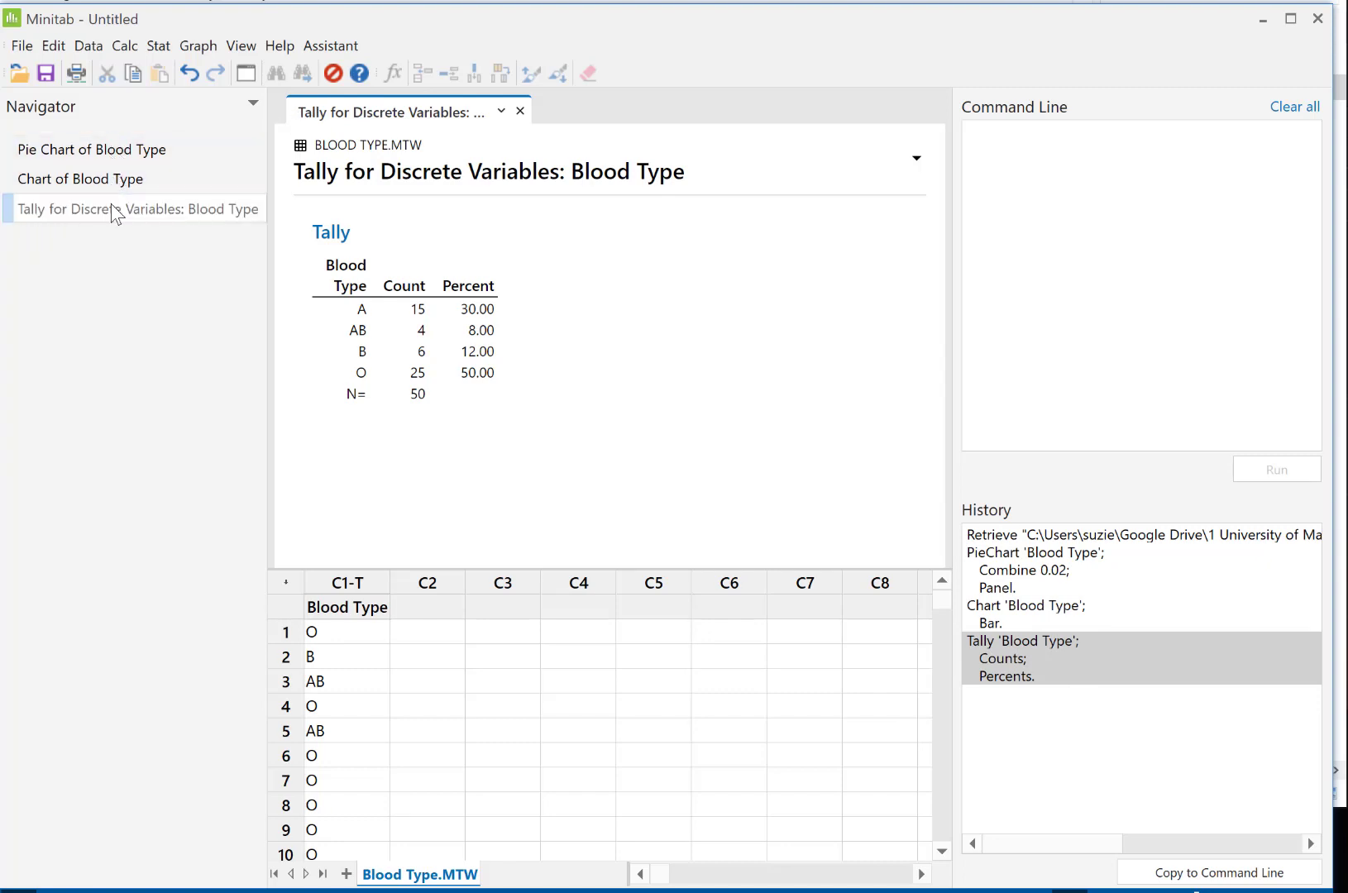
{"action": "left_click", "coordinate": [91, 151]}
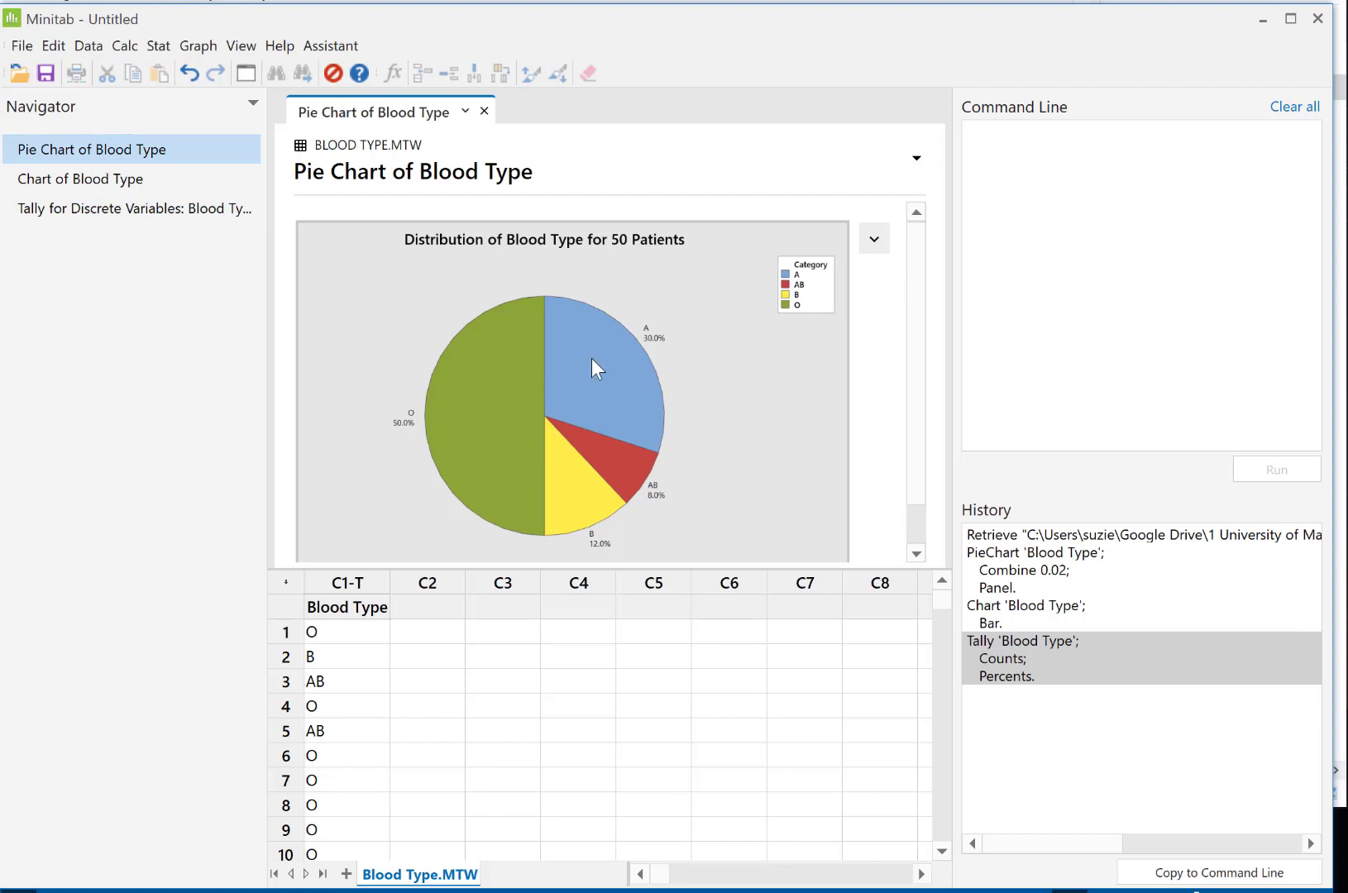
{"action": "left_click", "coordinate": [108, 180]}
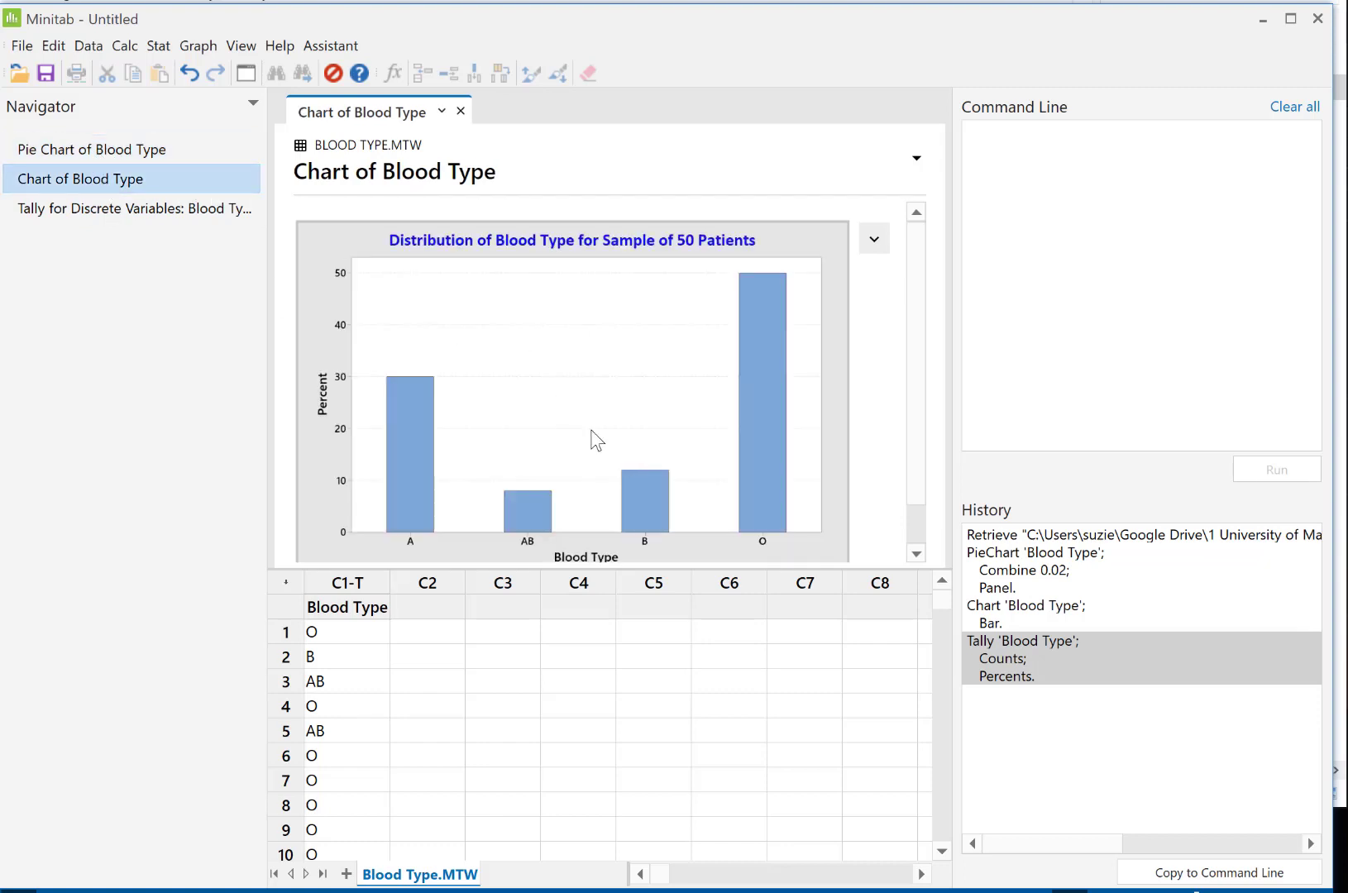
Step: Open the Blood Type bar chart for editing and change its Y axis label to "Relative Frequency"
{"action": "left_click", "coordinate": [874, 240]}
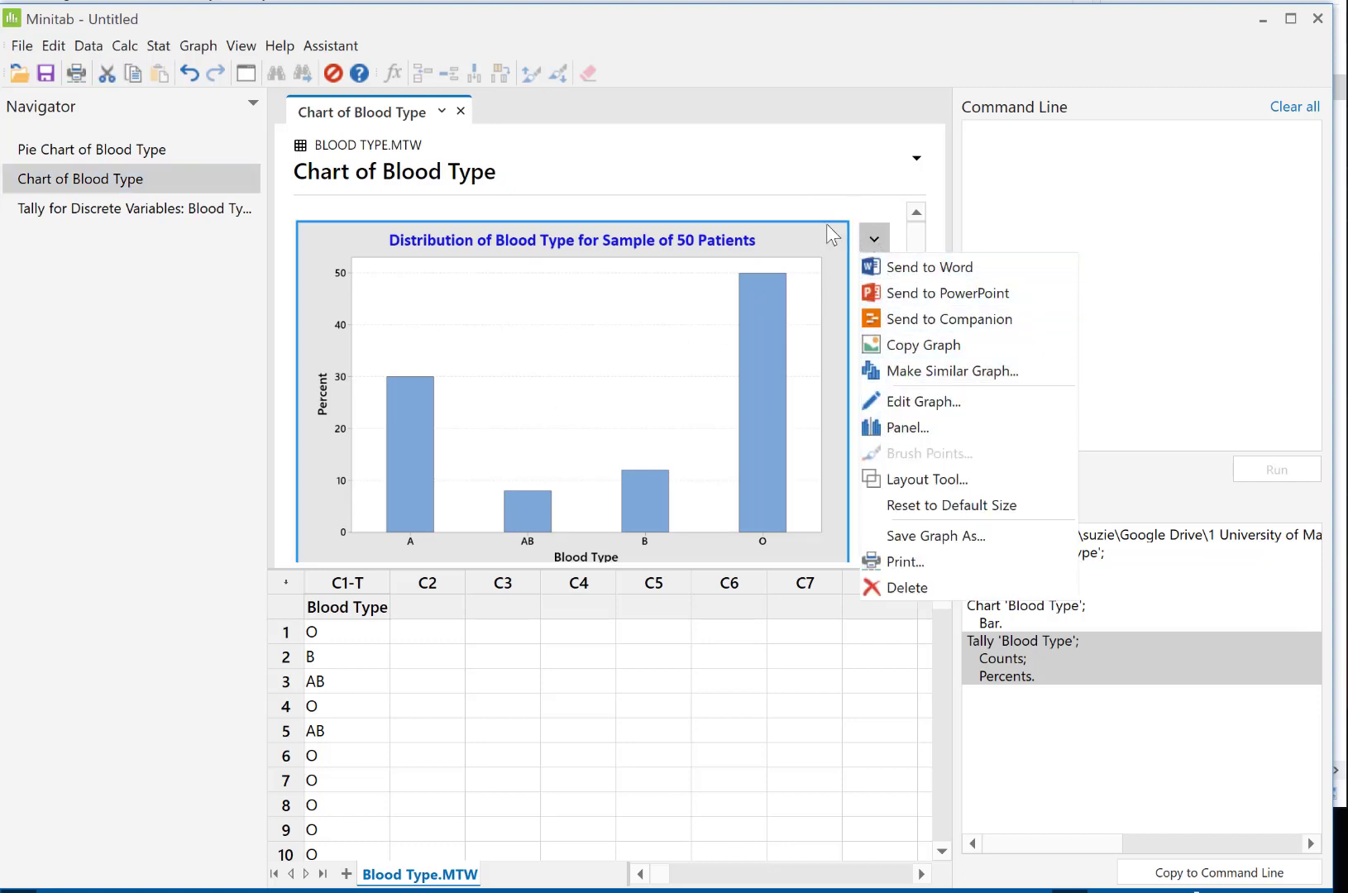
{"action": "left_click", "coordinate": [911, 402]}
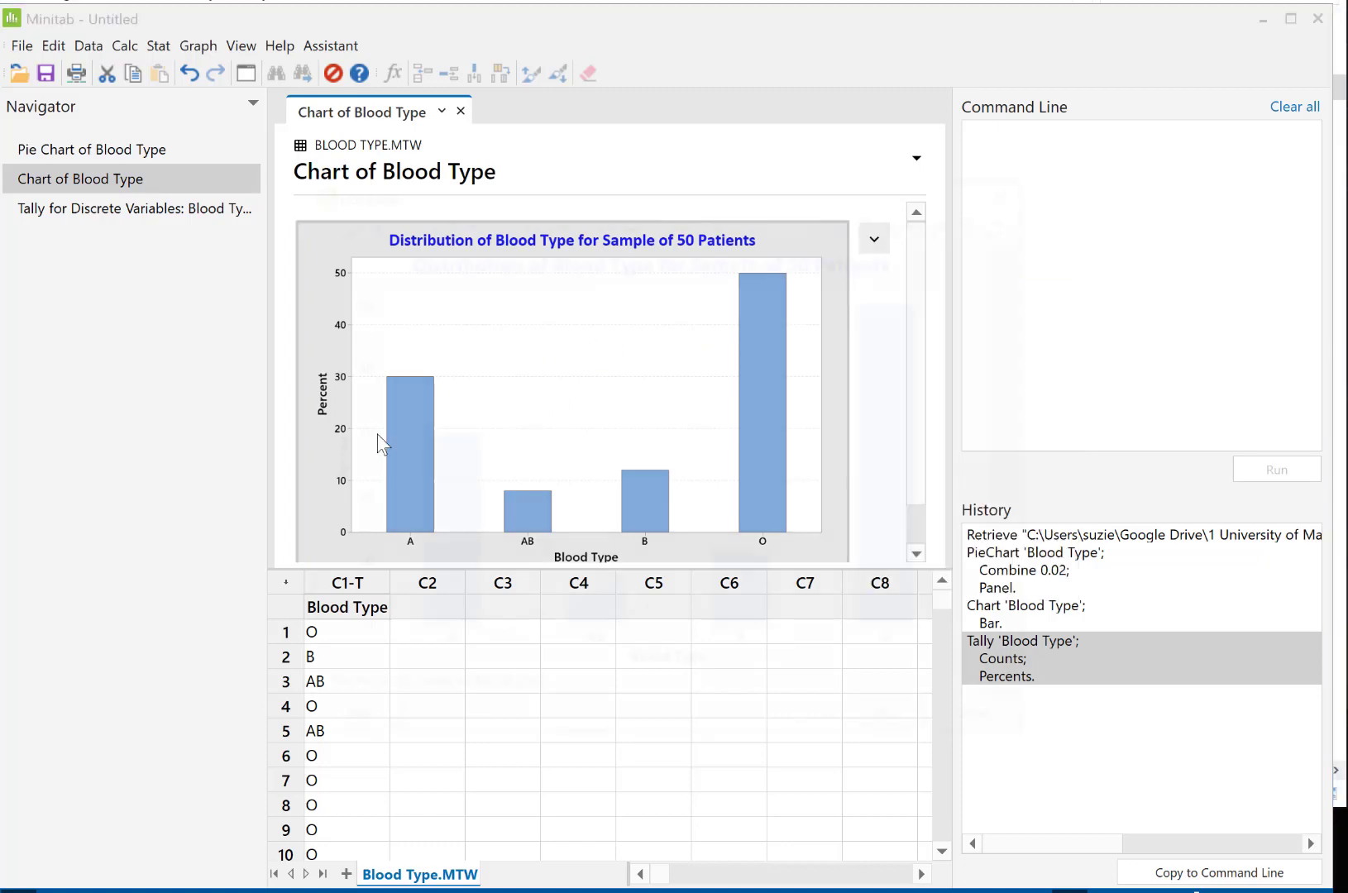
{"action": "double_click", "coordinate": [333, 460]}
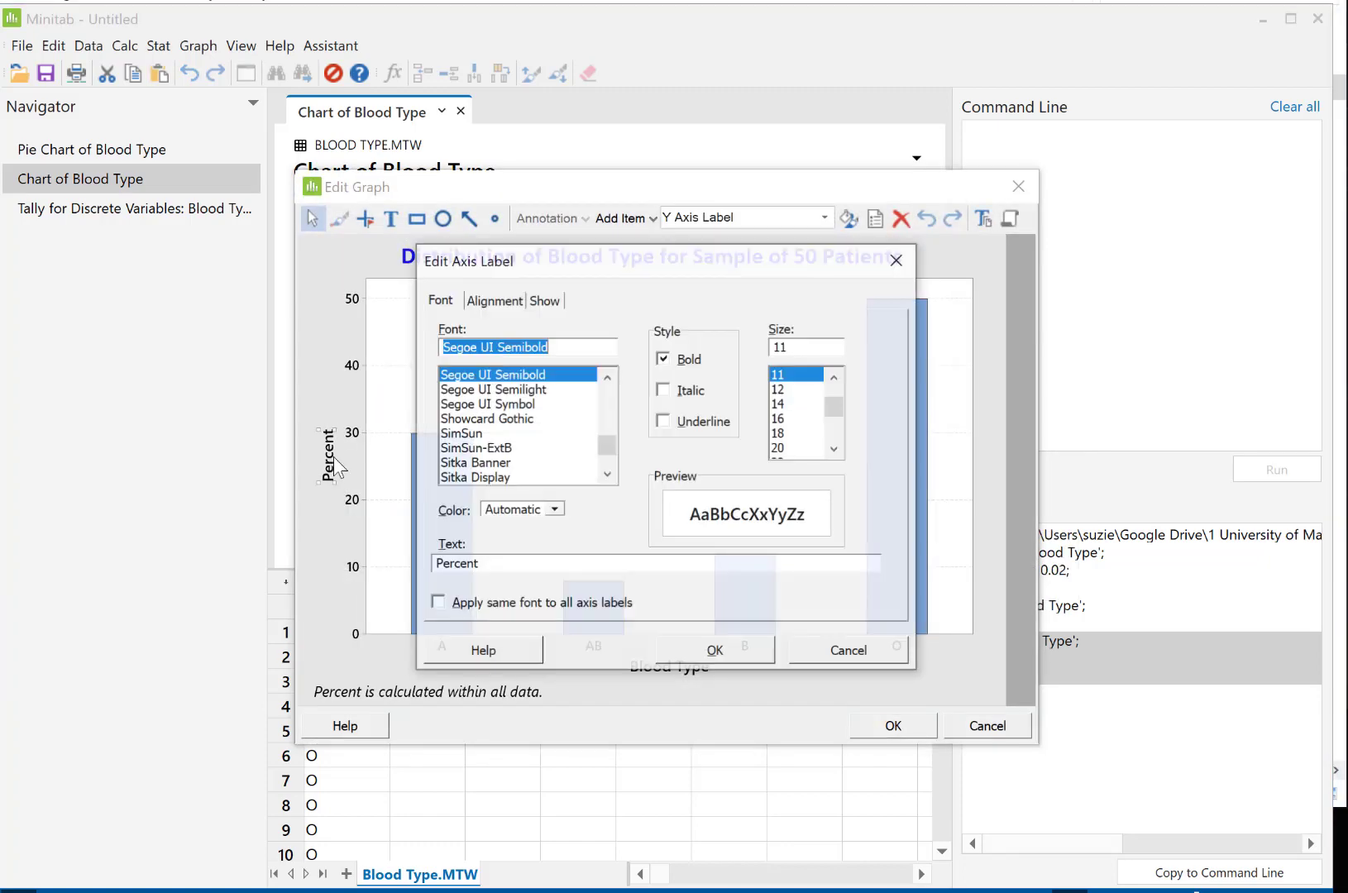
{"action": "left_click", "coordinate": [485, 565]}
{"action": "left_click_drag", "start_coordinate": [486, 567], "coordinate": [423, 569]}
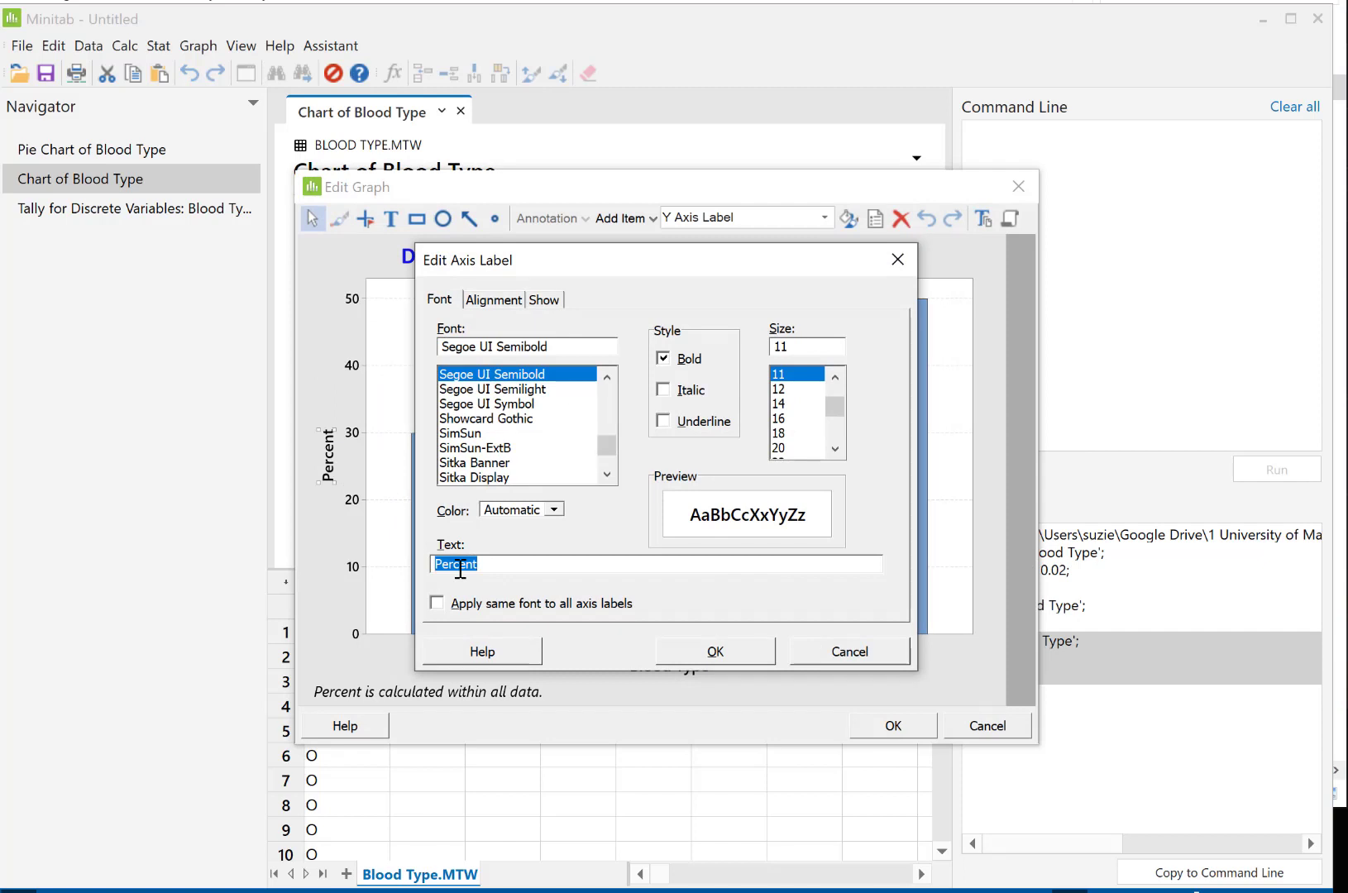
{"action": "type", "text": "Relative Frequency"}
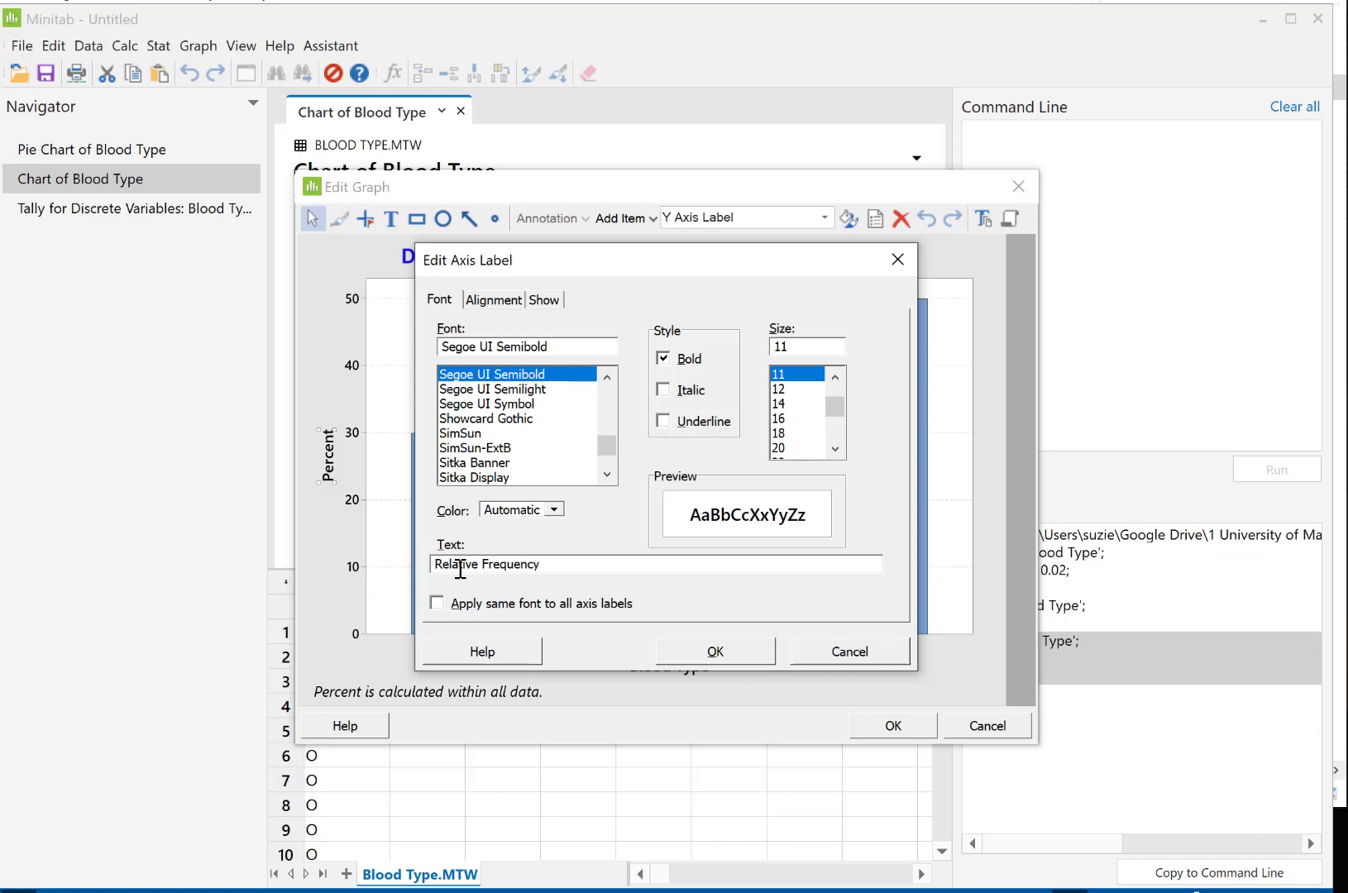
{"action": "left_click", "coordinate": [716, 652]}
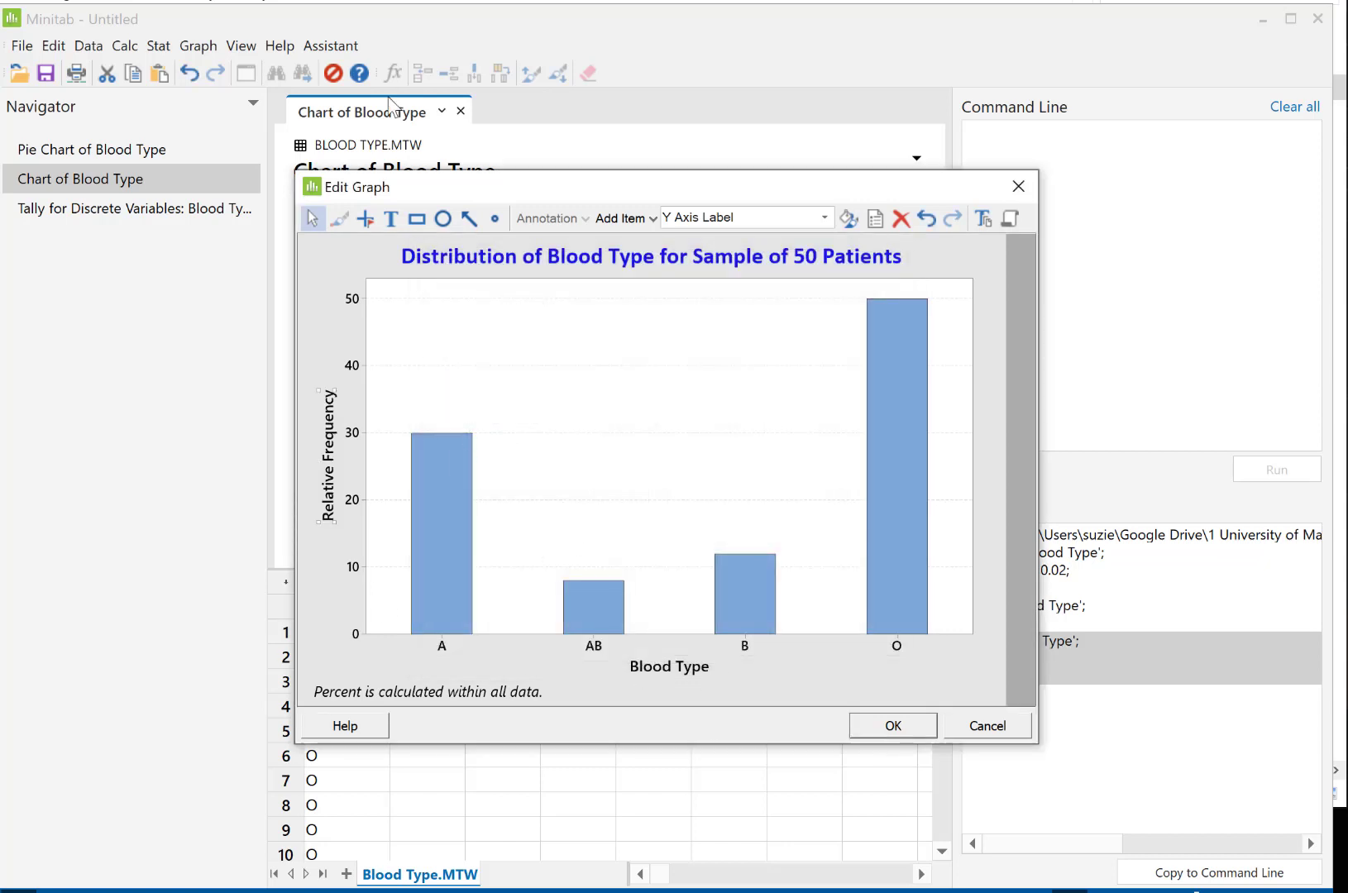
Step: Turn off Show Y as Percent in the bar chart's graph options
{"action": "right_click", "coordinate": [693, 389]}
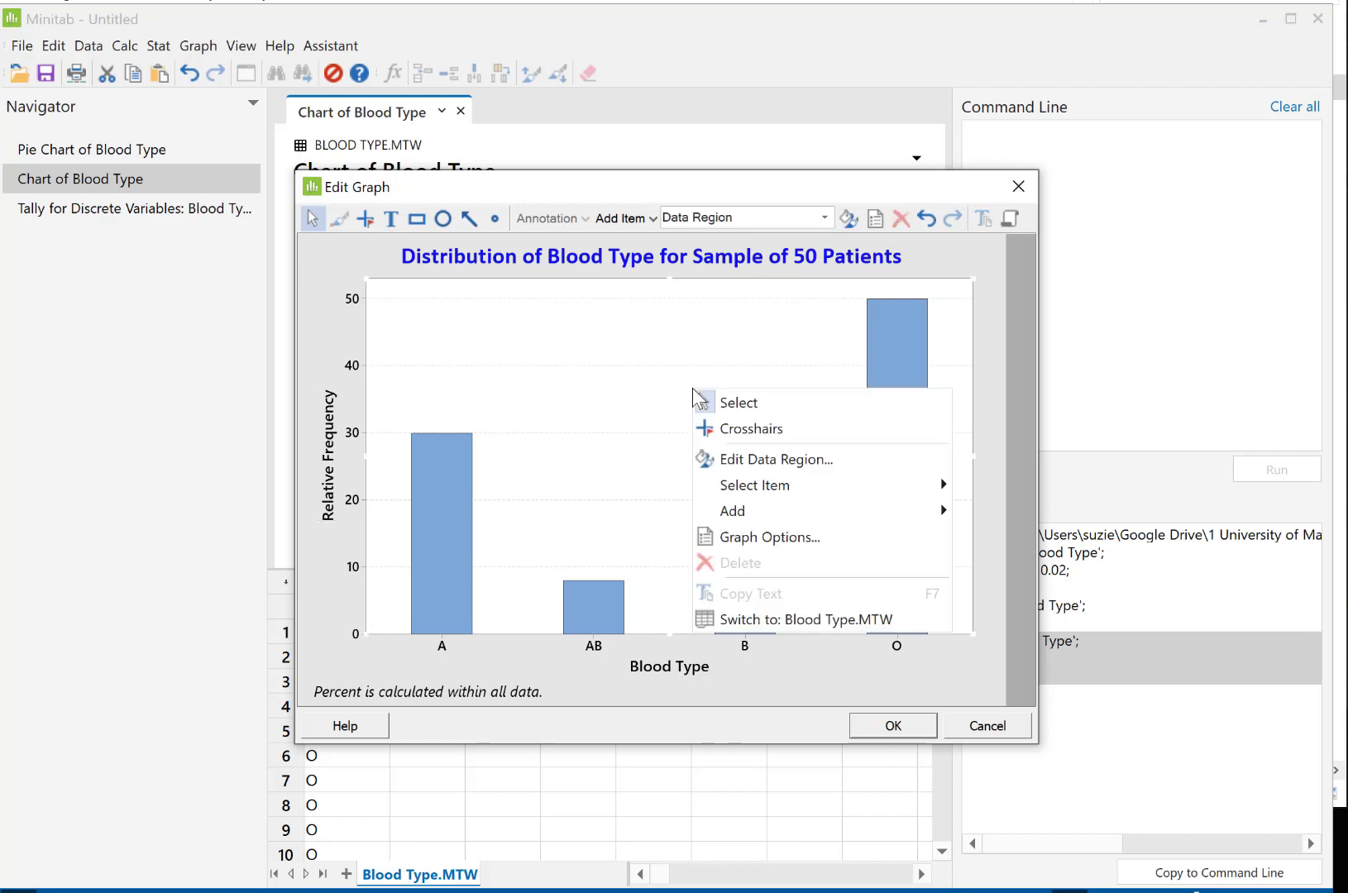
{"action": "left_click", "coordinate": [752, 537]}
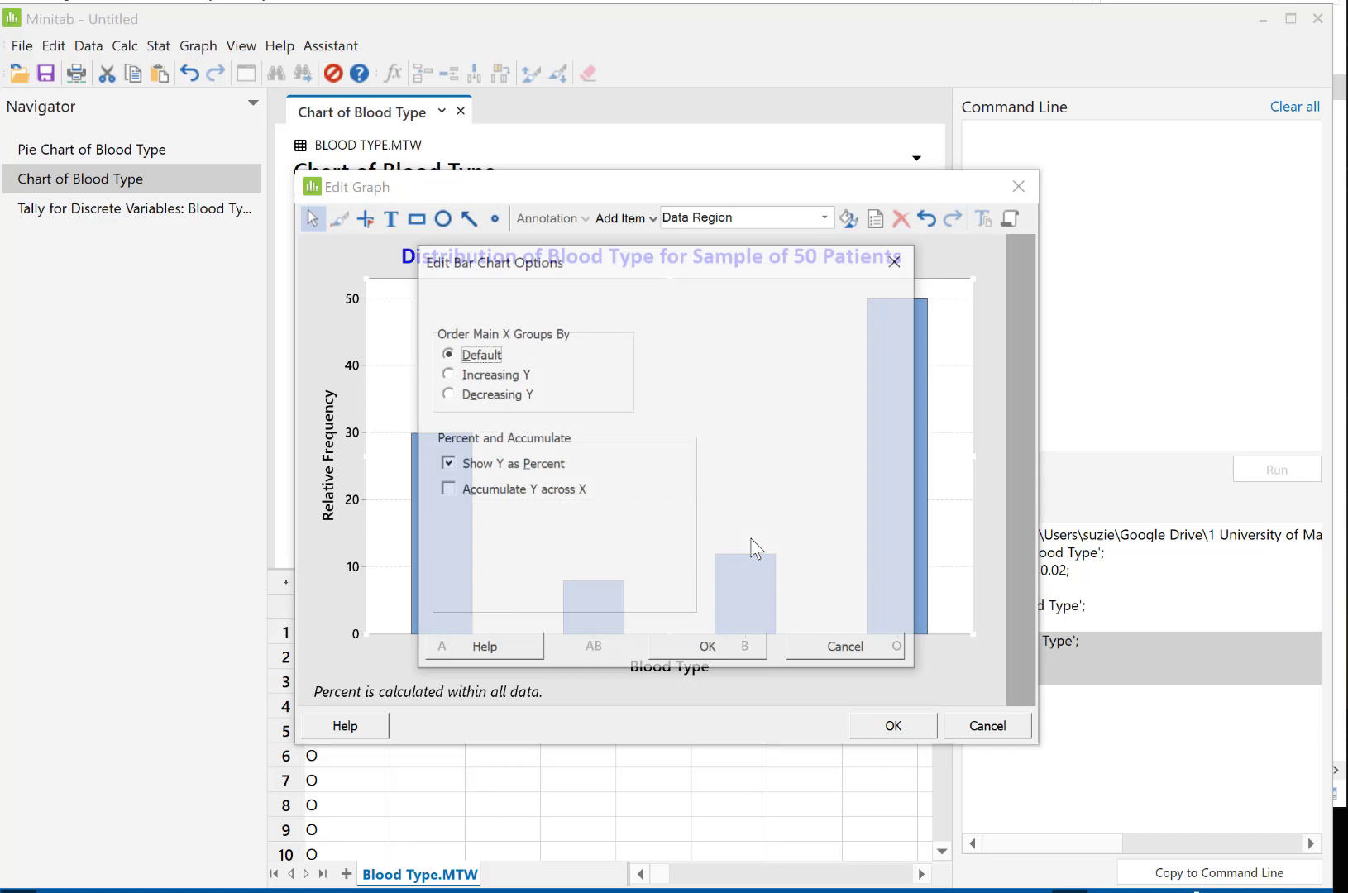
{"action": "left_click", "coordinate": [447, 464]}
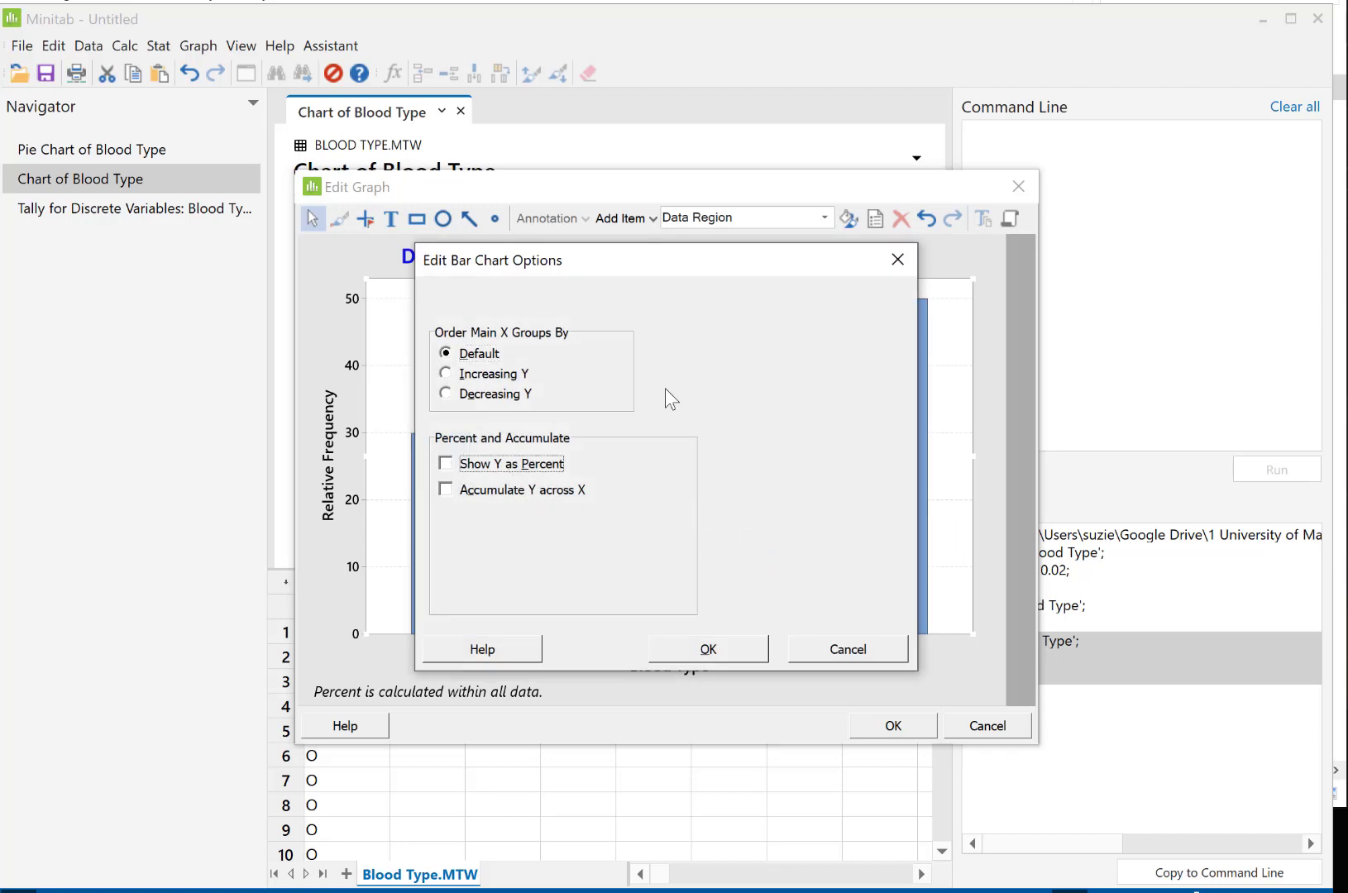
{"action": "left_click", "coordinate": [711, 649]}
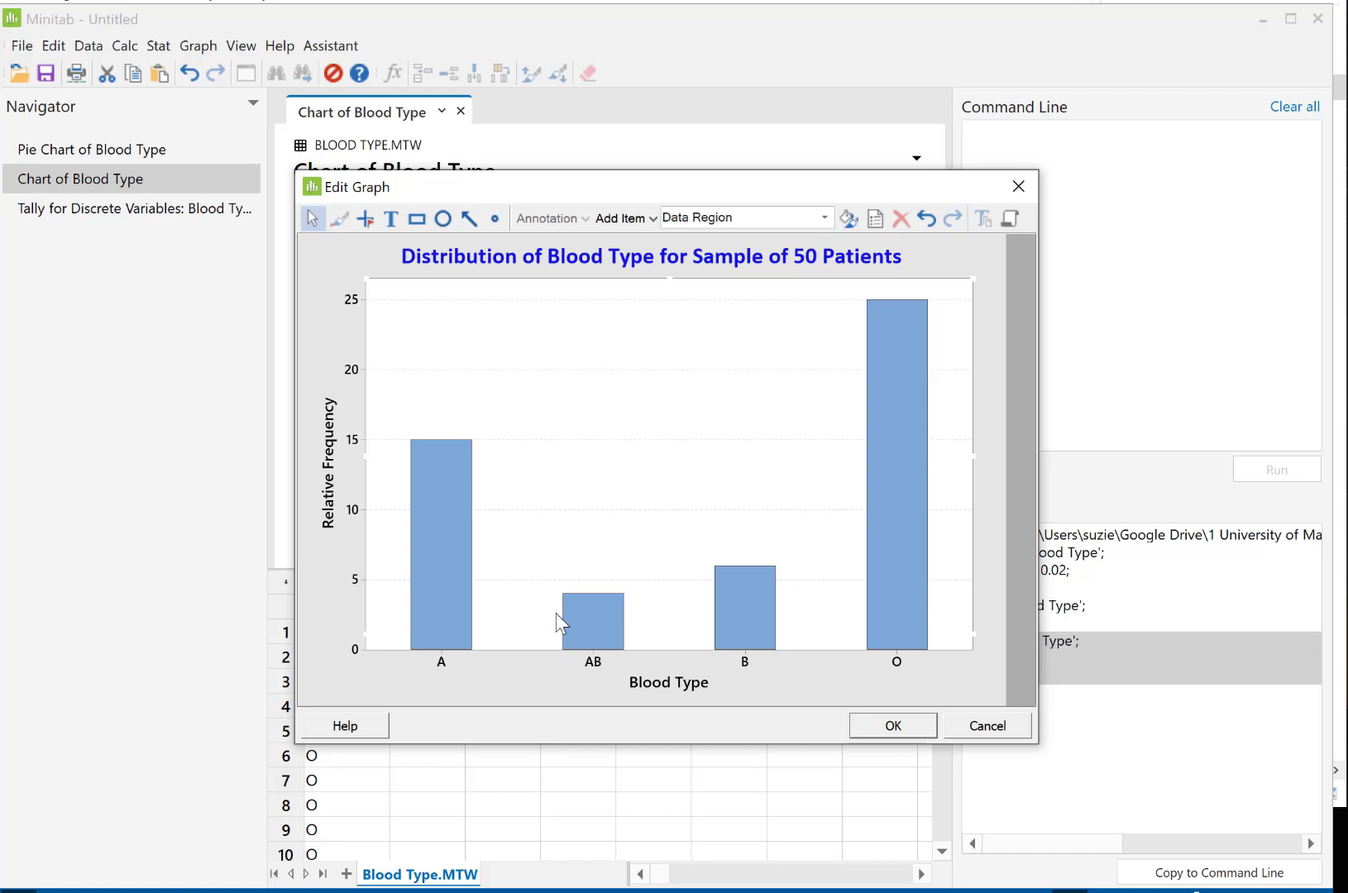
Step: Change the bar chart's Y axis label to "Frequency" and discard all edits made to the graph
{"action": "left_click", "coordinate": [327, 483]}
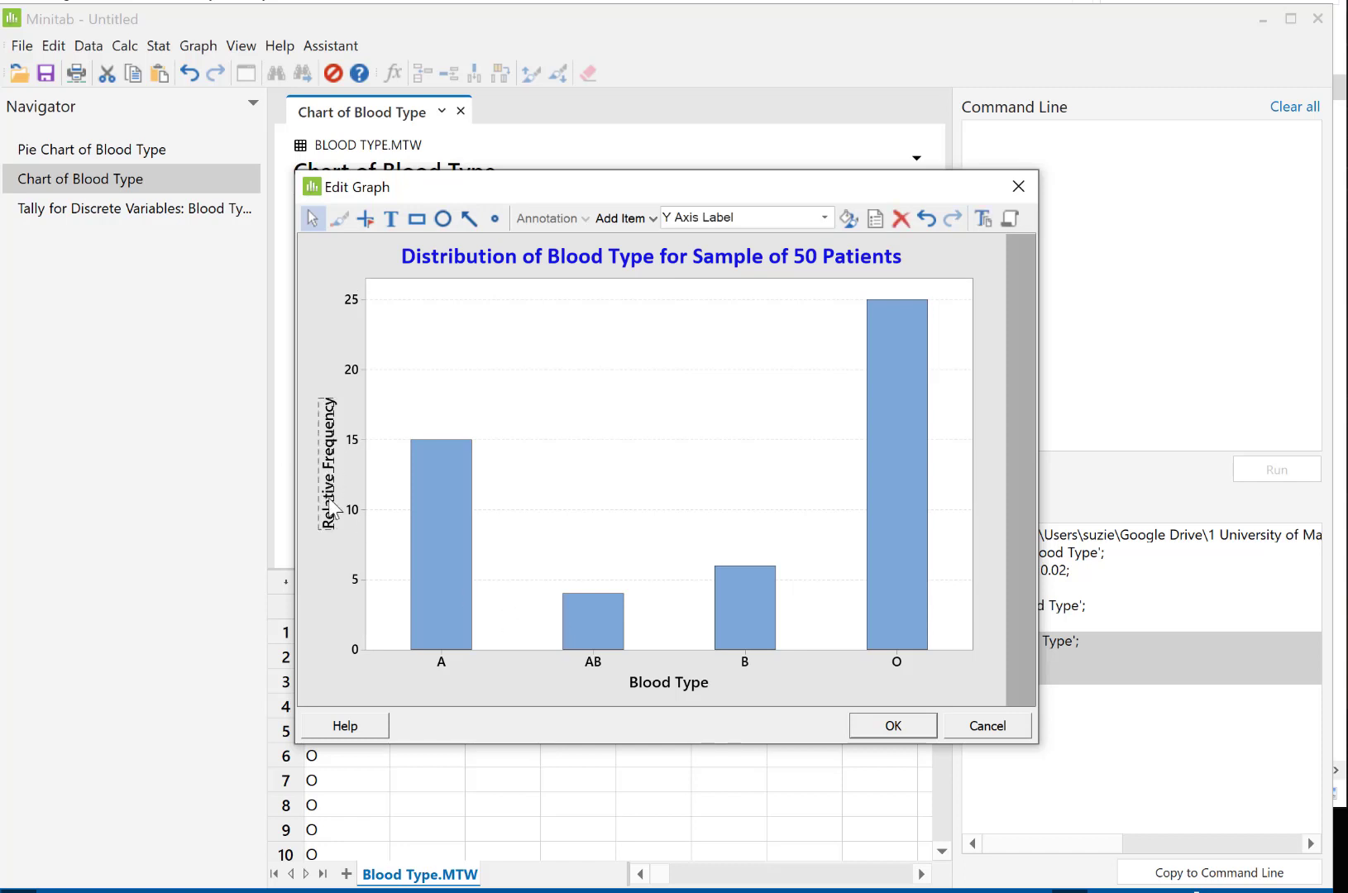
{"action": "double_click", "coordinate": [329, 501]}
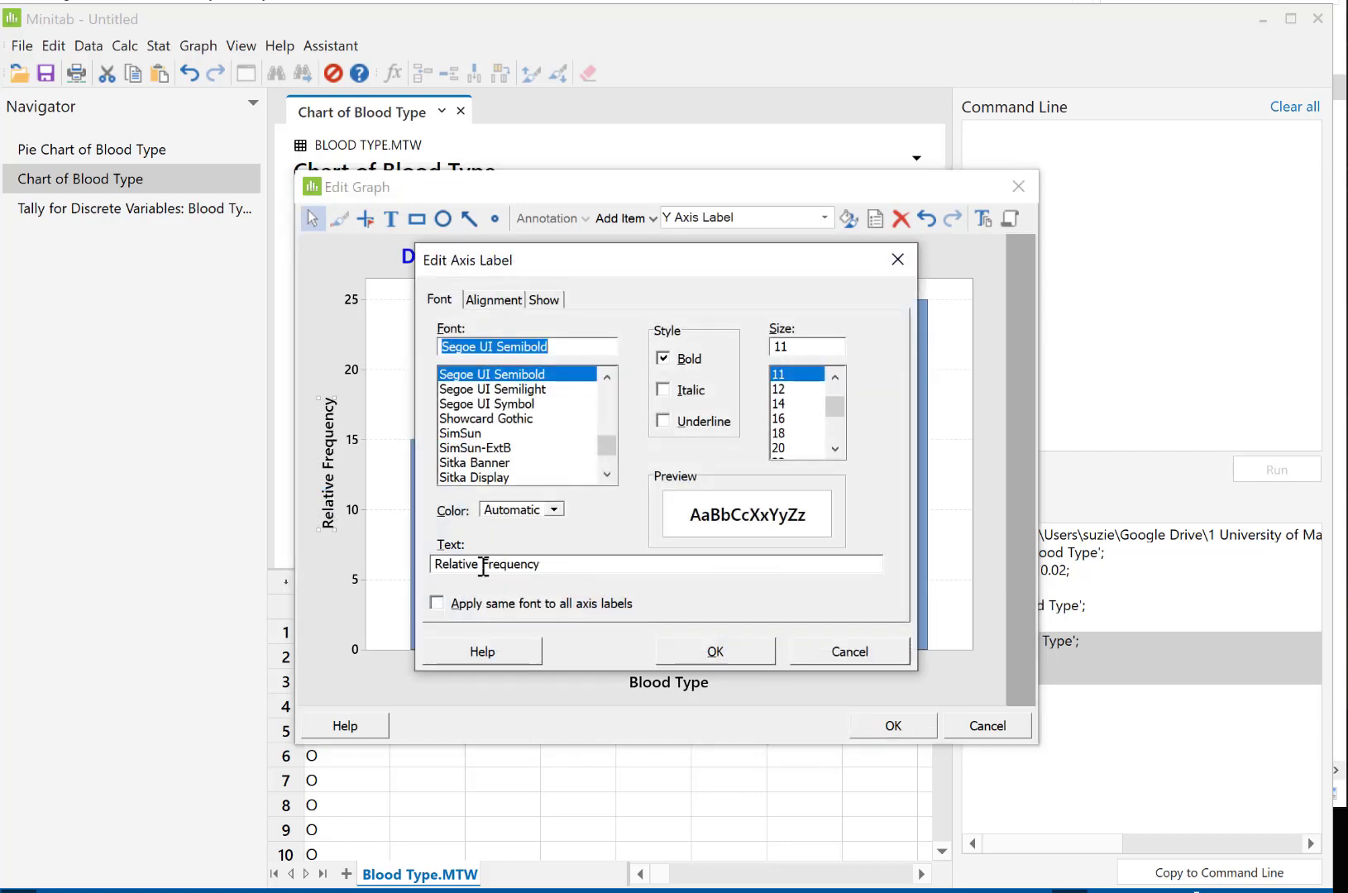
{"action": "left_click_drag", "start_coordinate": [482, 564], "coordinate": [422, 563]}
{"action": "key", "text": "BackSpace"}
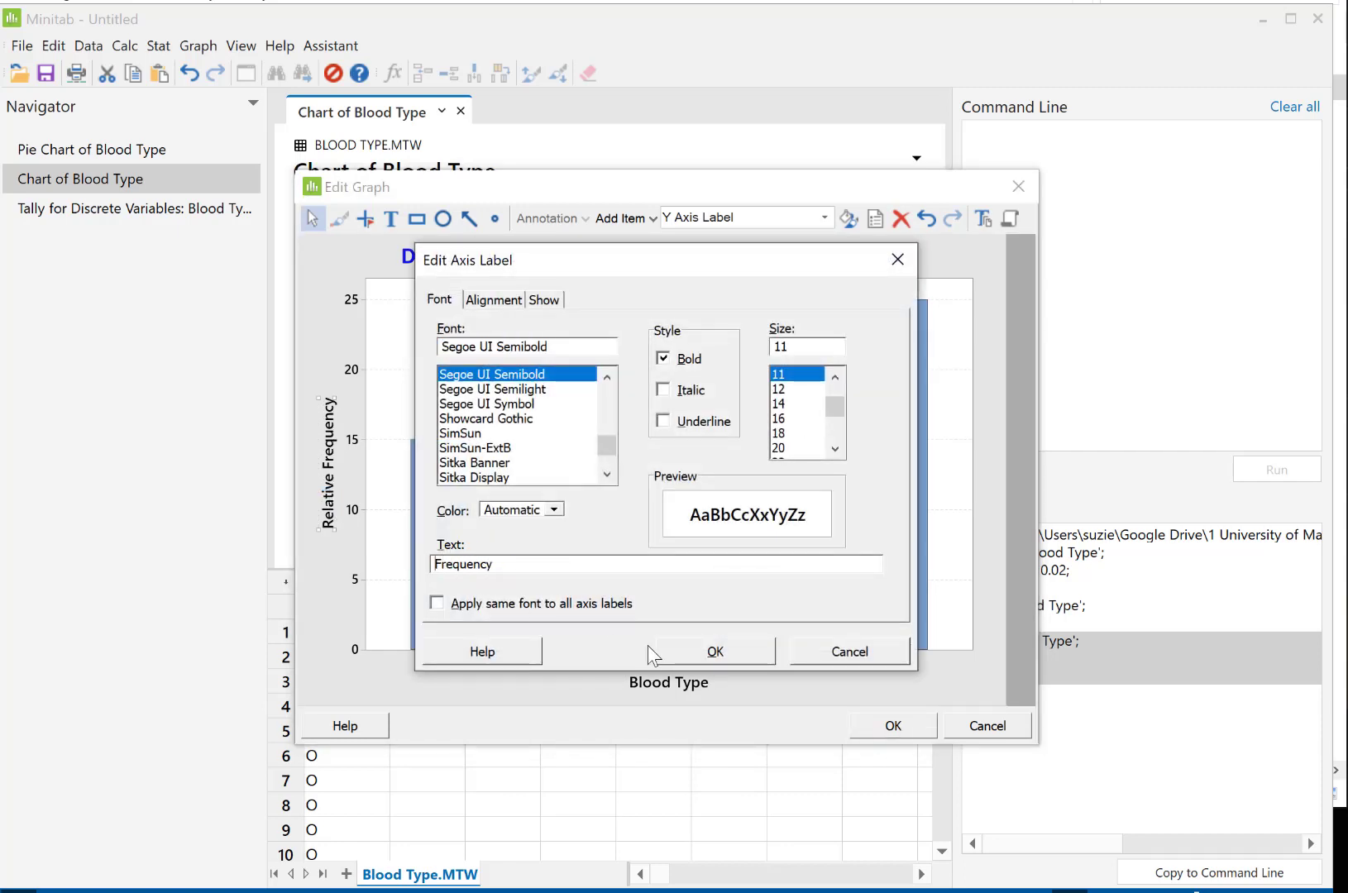
{"action": "left_click", "coordinate": [735, 658]}
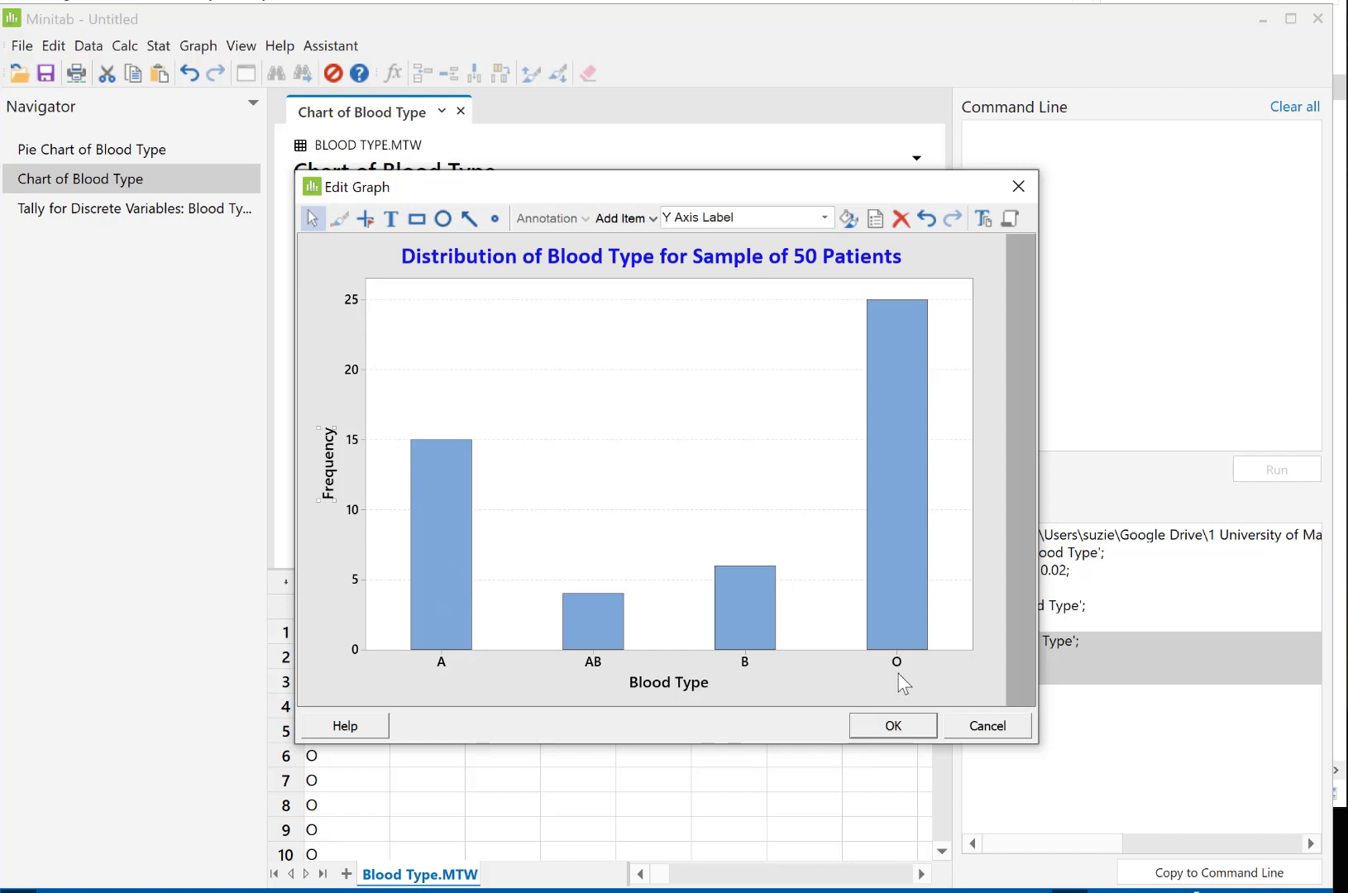
{"action": "mouse_move", "coordinate": [889, 327]}
{"action": "left_click", "coordinate": [988, 725]}
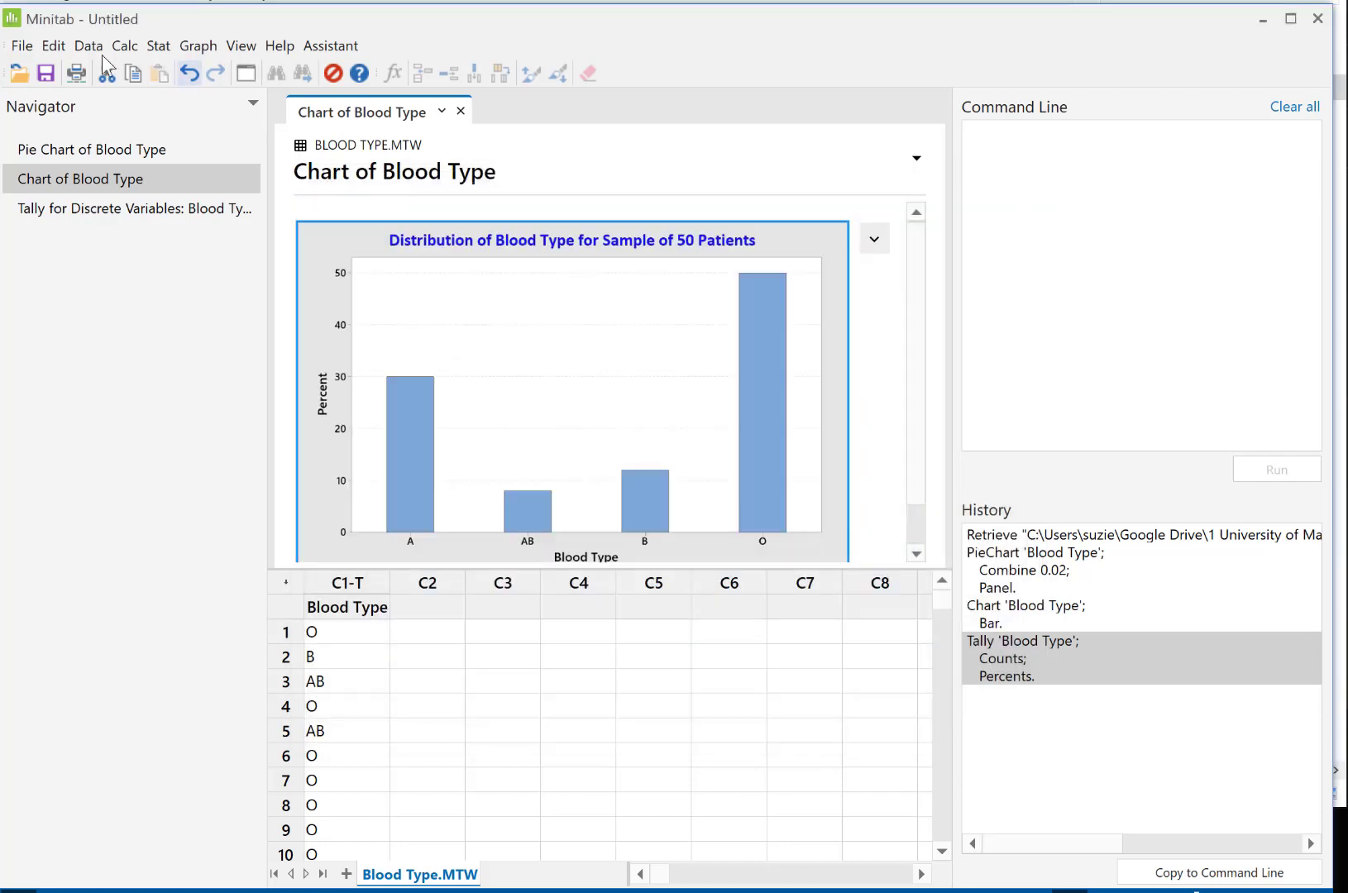
Step: Display the Blood Type tally output and examine the commands for saving the project and the worksheet
{"action": "left_click", "coordinate": [100, 208]}
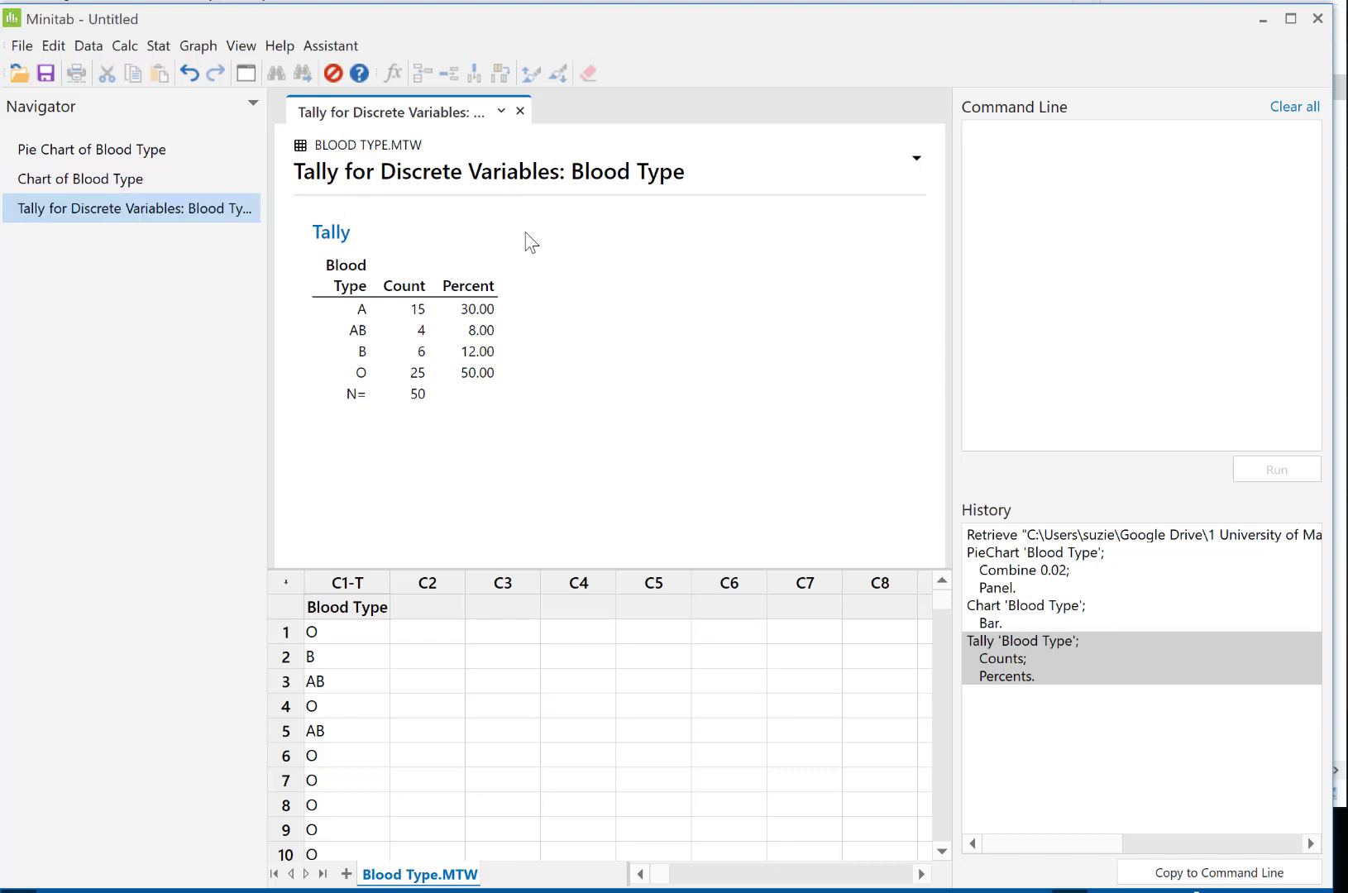
{"action": "left_click", "coordinate": [29, 47]}
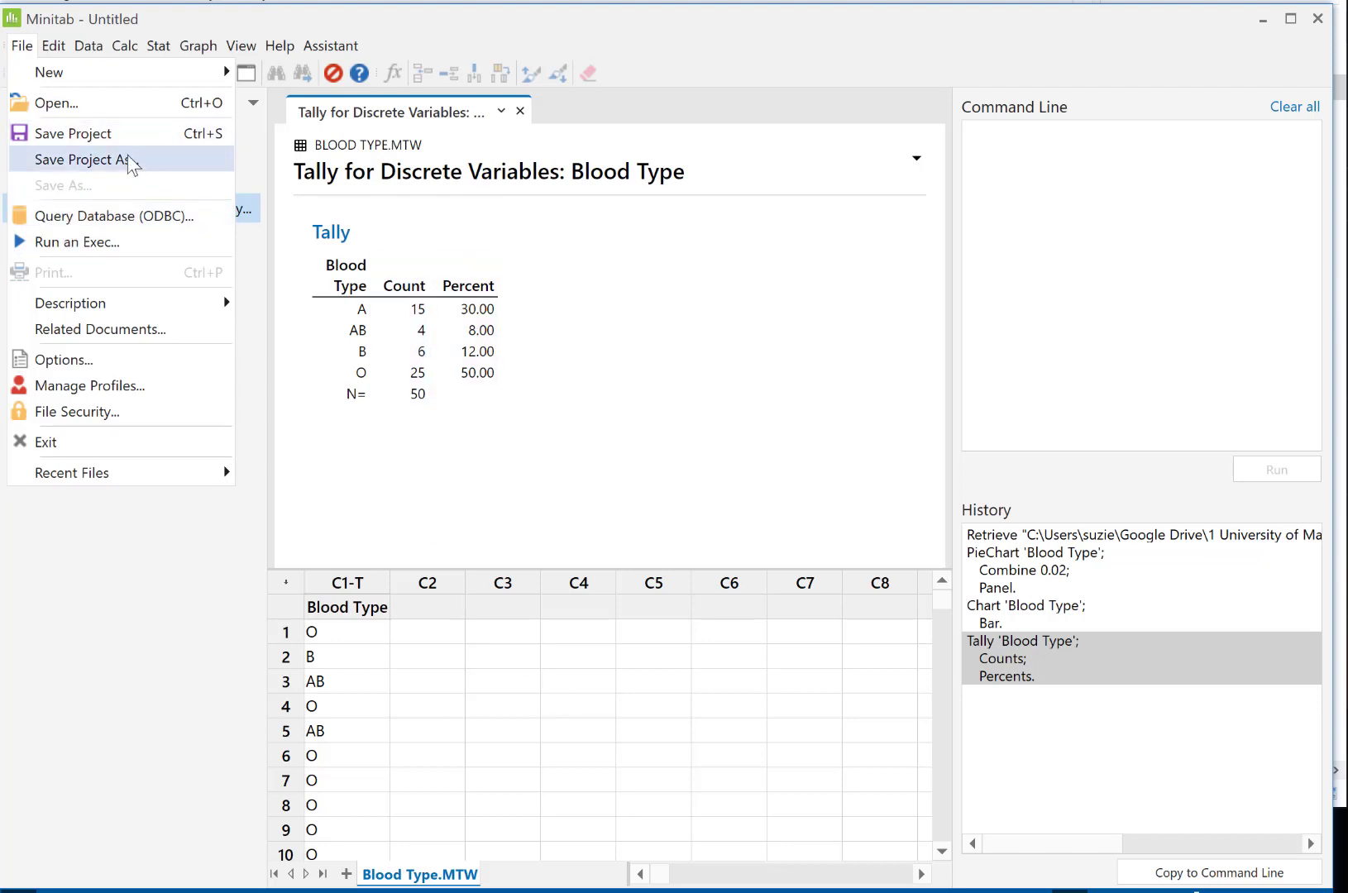
{"action": "left_click", "coordinate": [469, 326]}
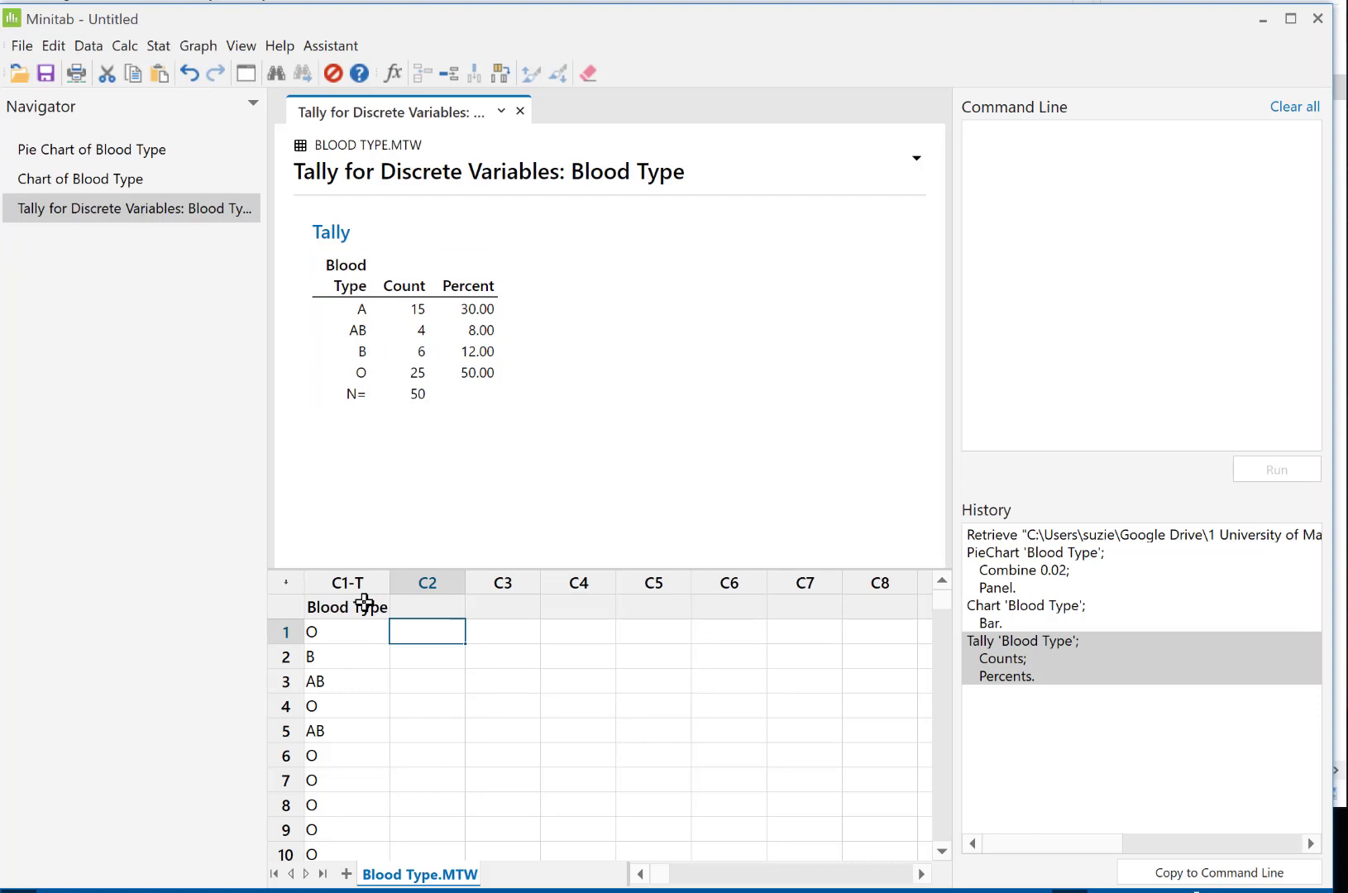
{"action": "left_click", "coordinate": [24, 49]}
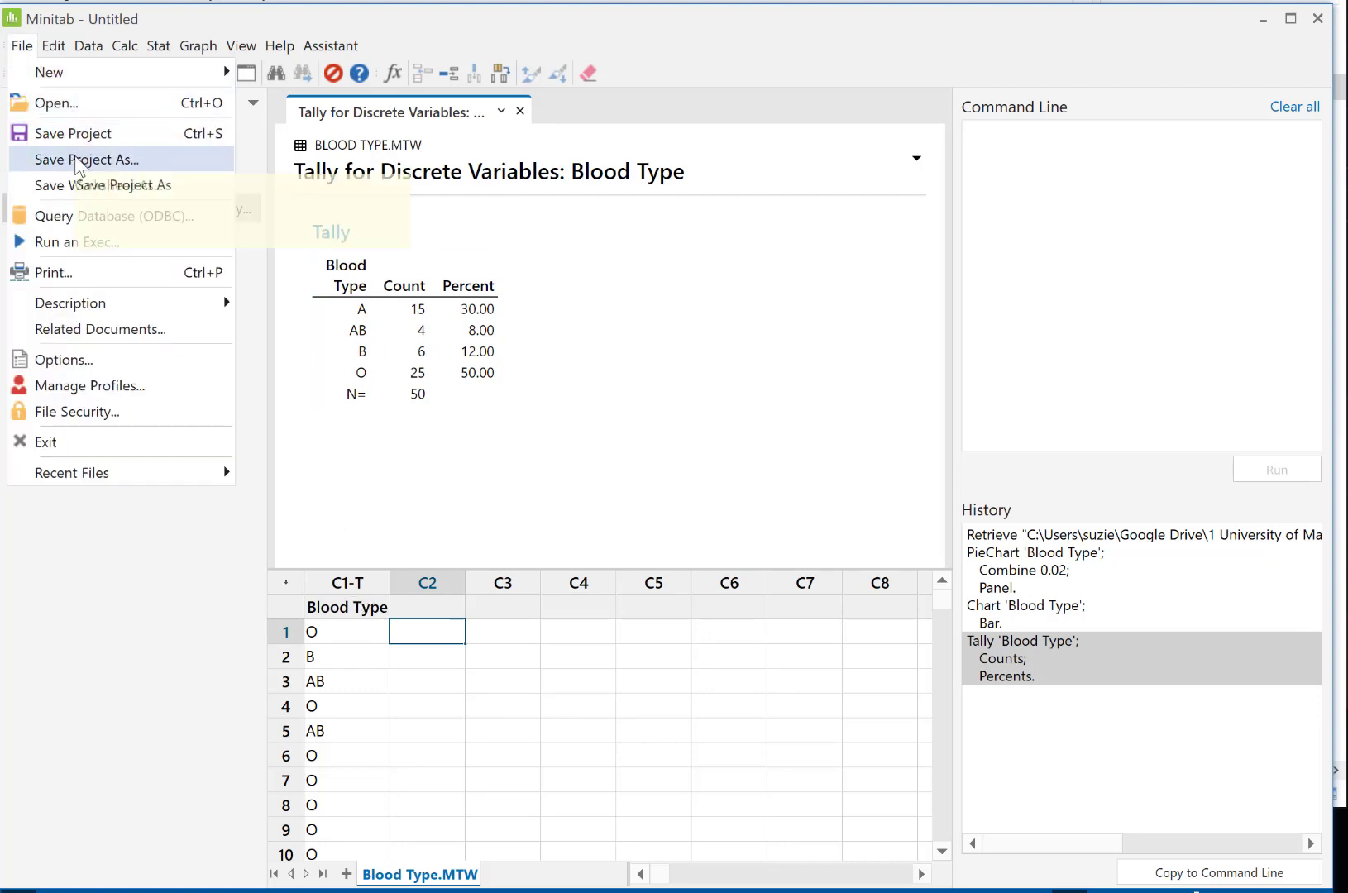
{"action": "left_click", "coordinate": [1022, 415]}
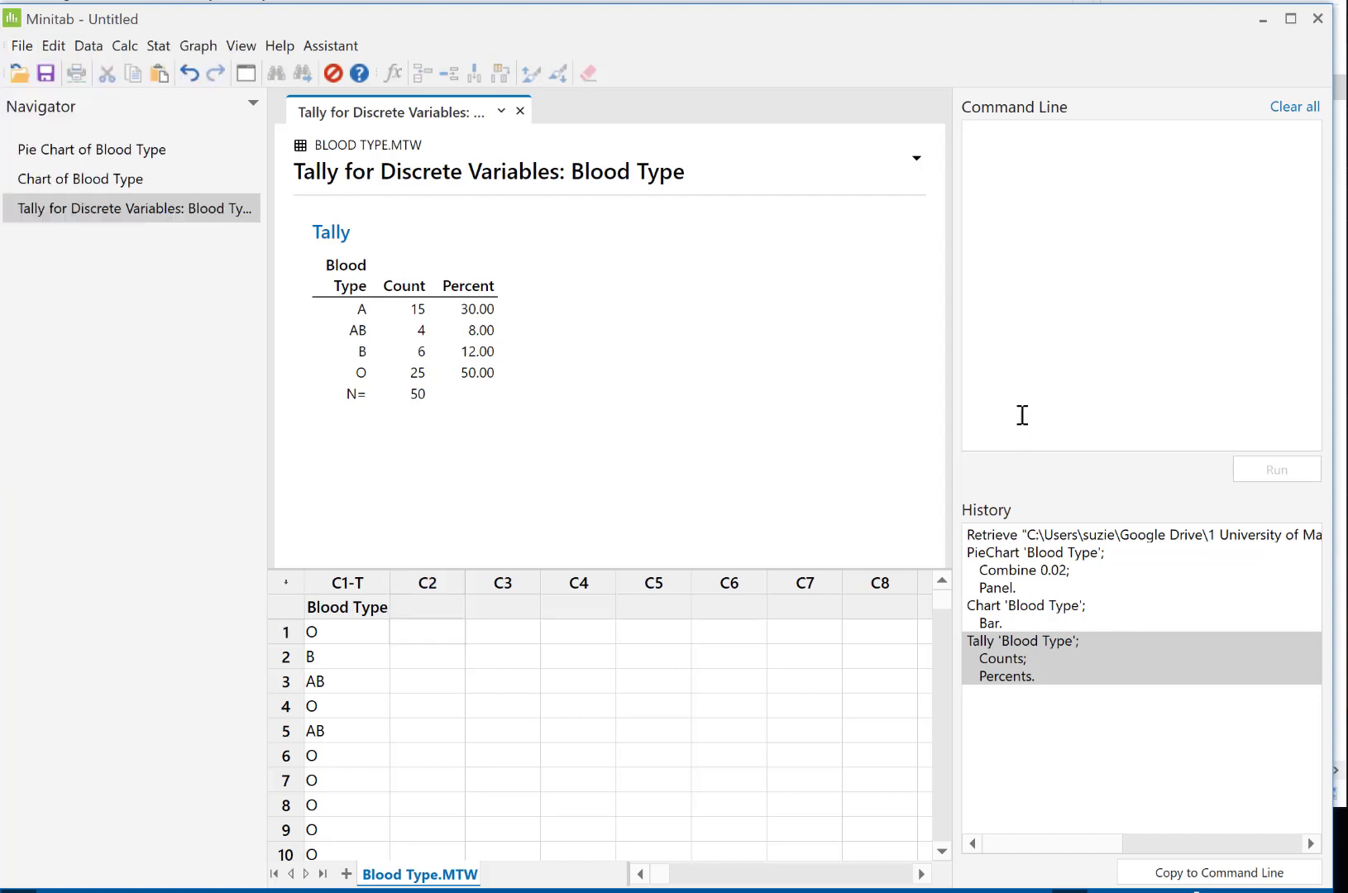